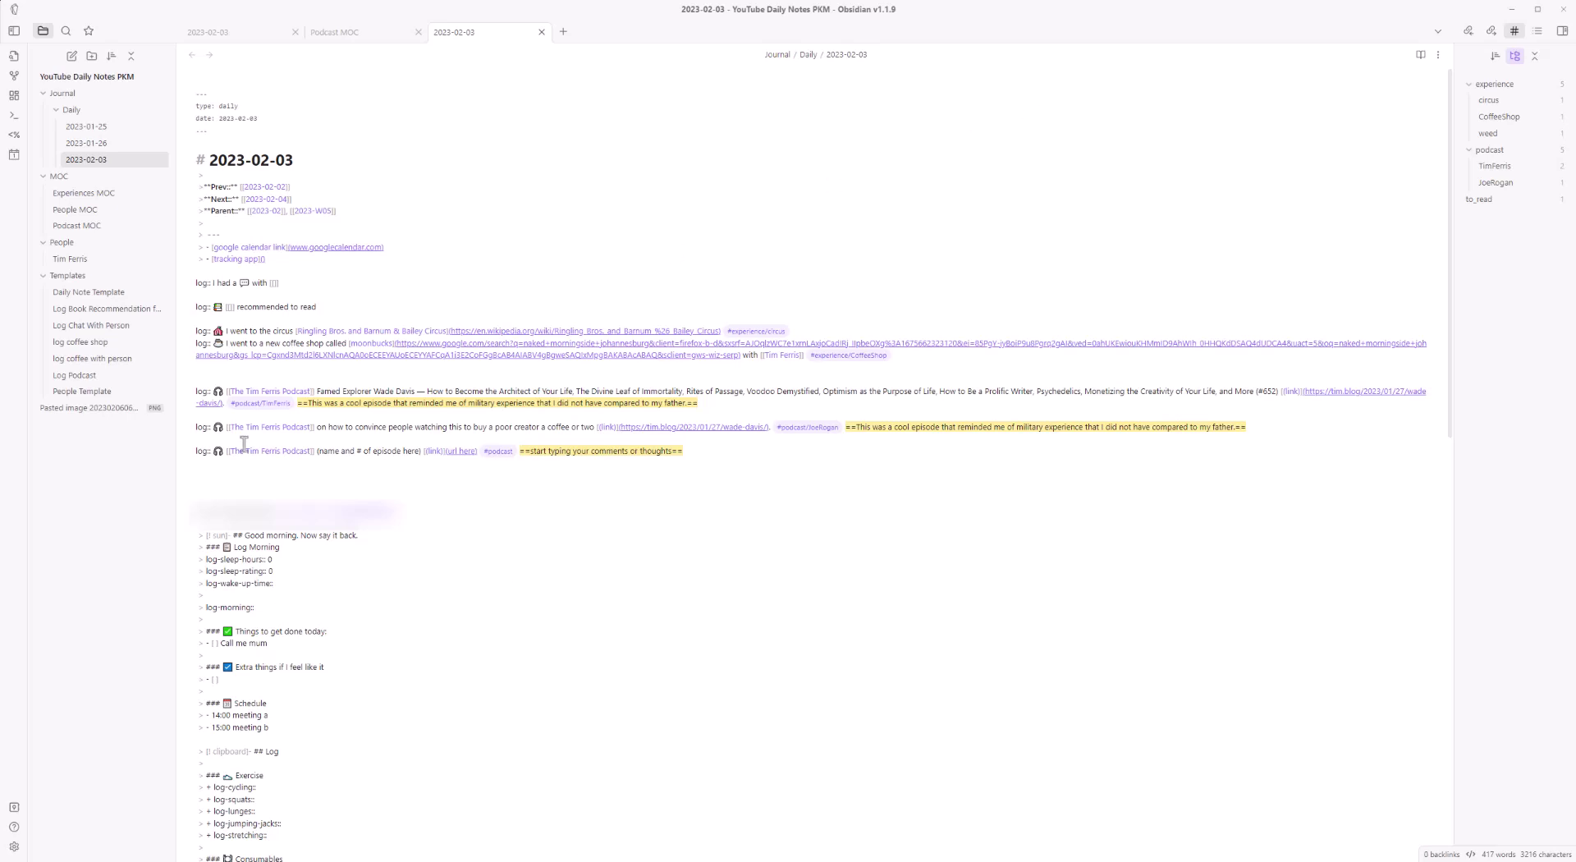
Enlarge the note's text and raise the app's zoom level in the appearance settings
{"action": "scroll", "coordinate": [215, 501], "scroll_direction": "up", "scroll_amount": 2, "text": "ctrl"}
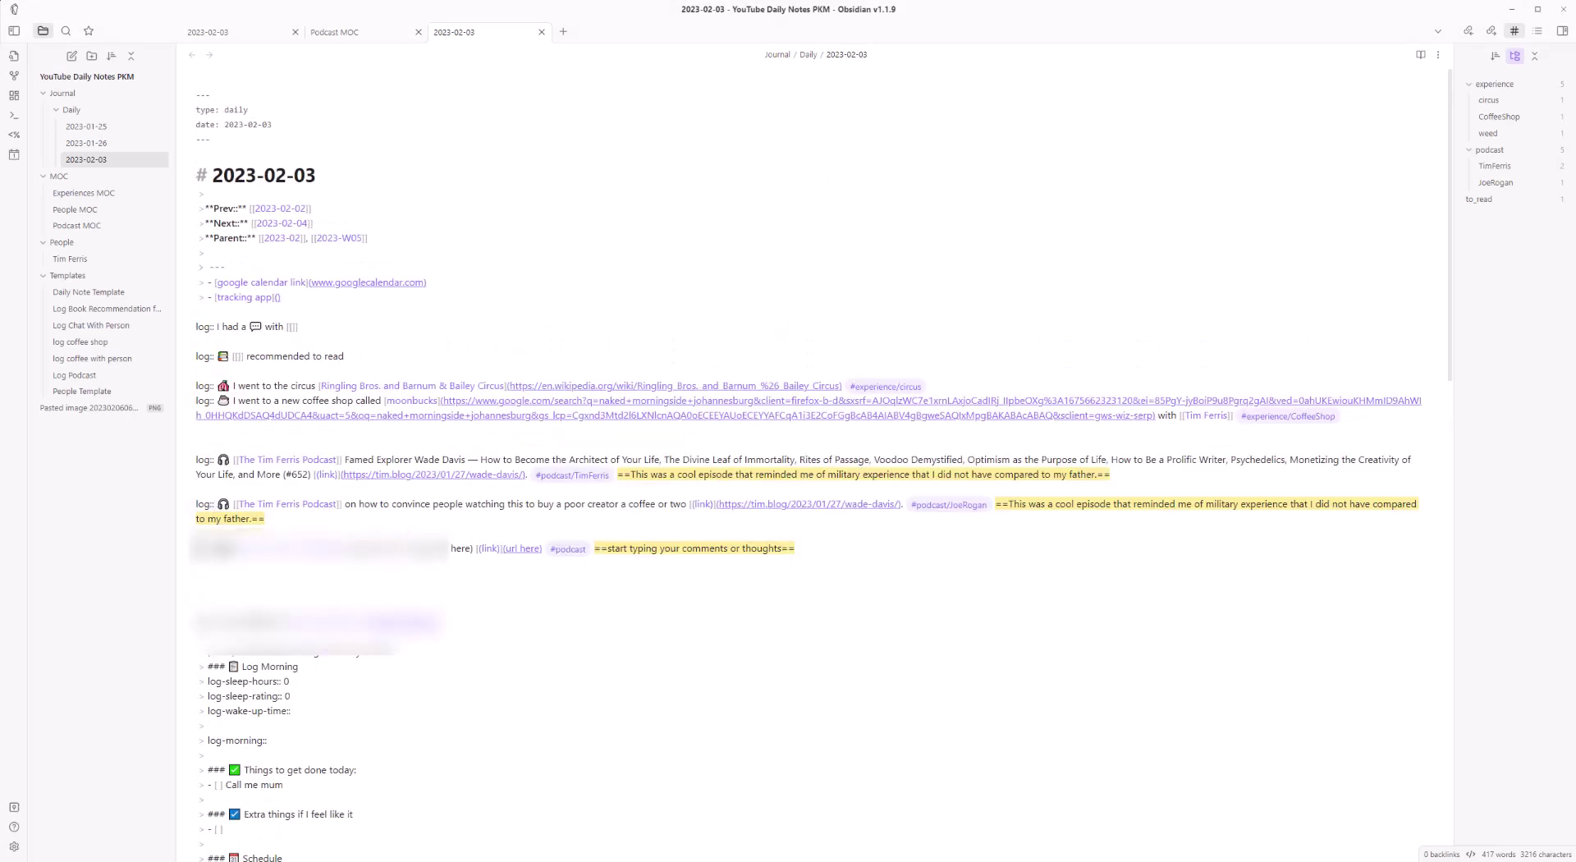
{"action": "key", "text": "ctrl+comma"}
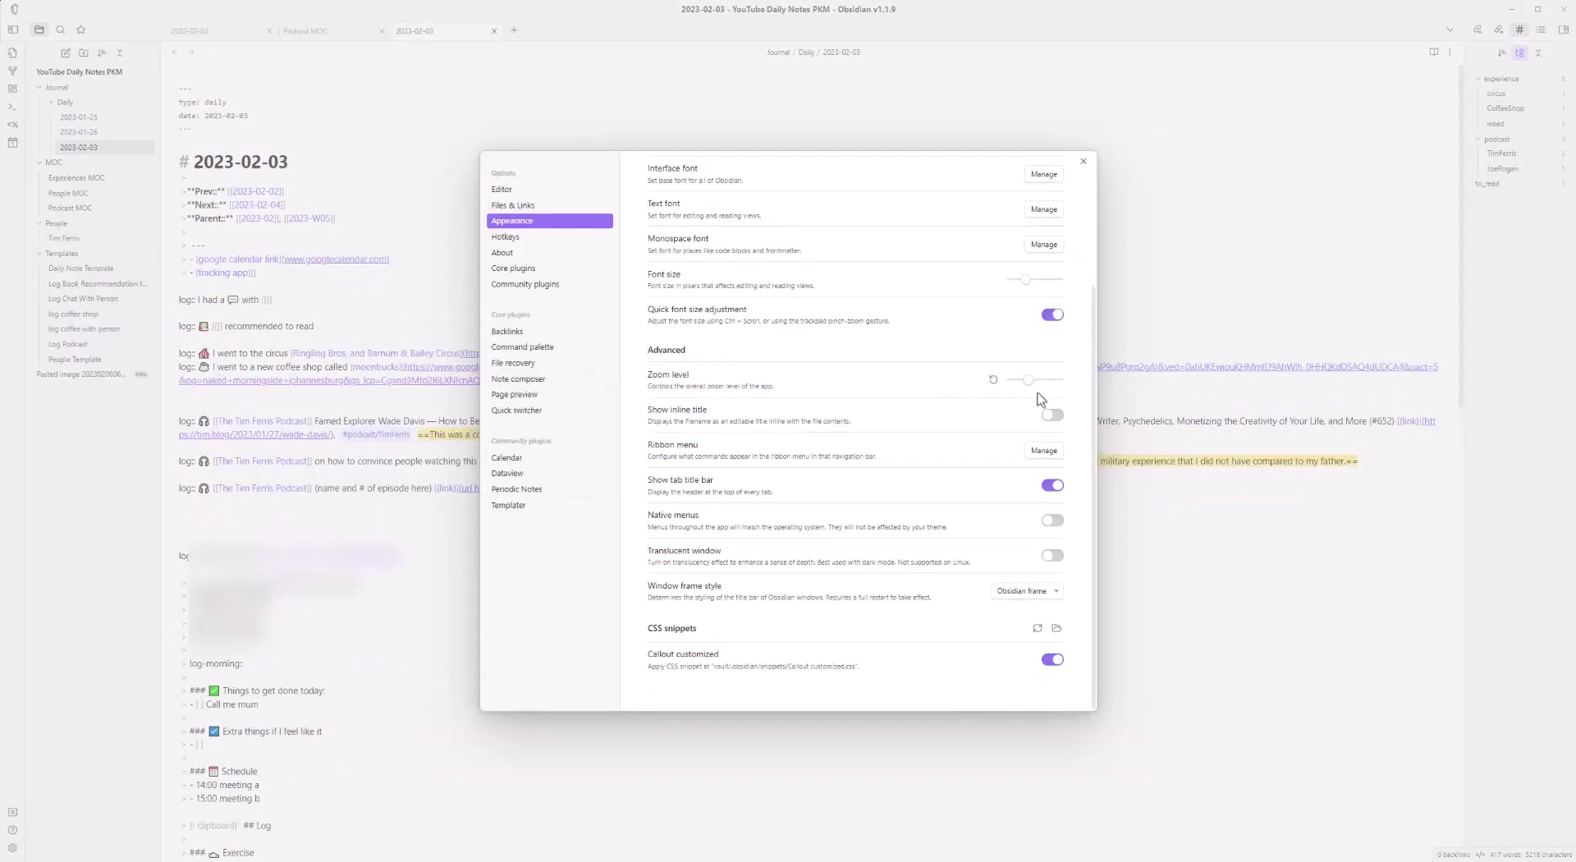
{"action": "left_click_drag", "start_coordinate": [1027, 379], "coordinate": [1094, 378]}
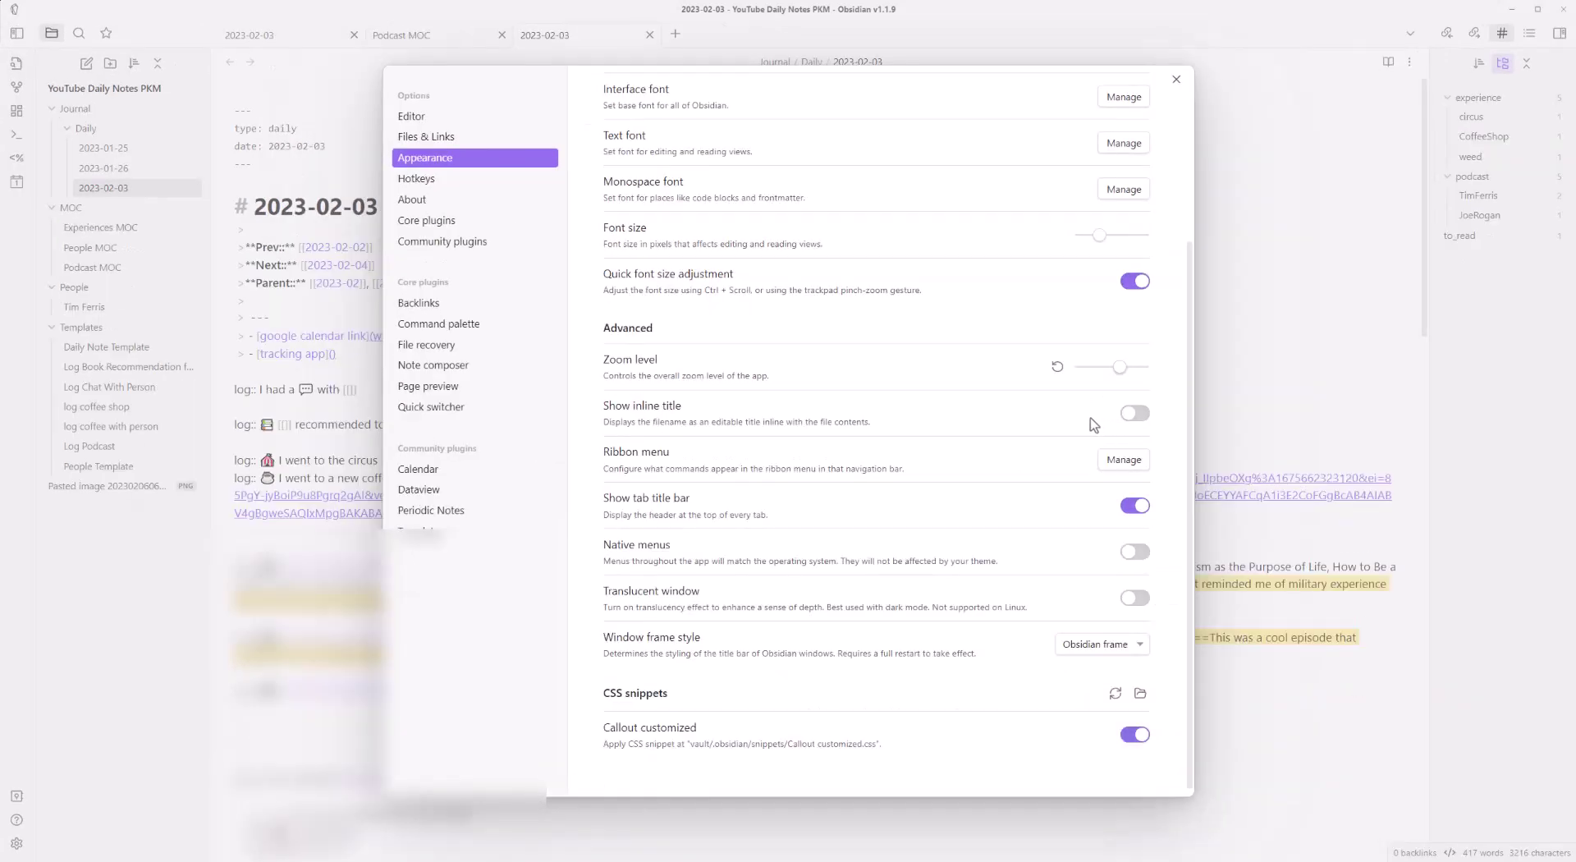
{"action": "key", "text": "Escape"}
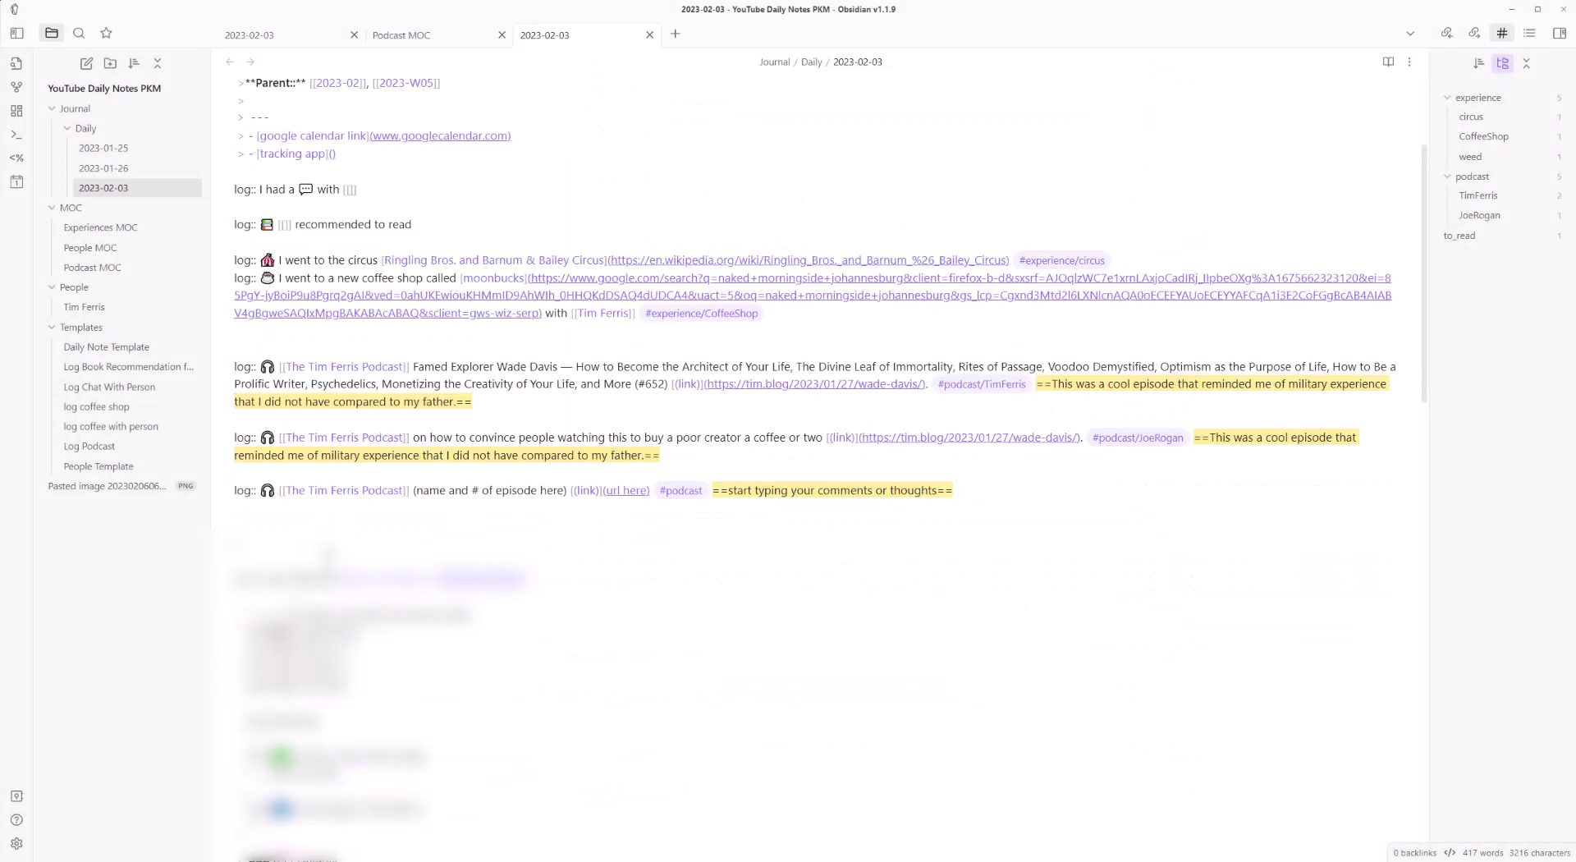
Start a "log::" entry with a TV emoji on the empty line below the podcast entries
{"action": "left_click", "coordinate": [211, 598]}
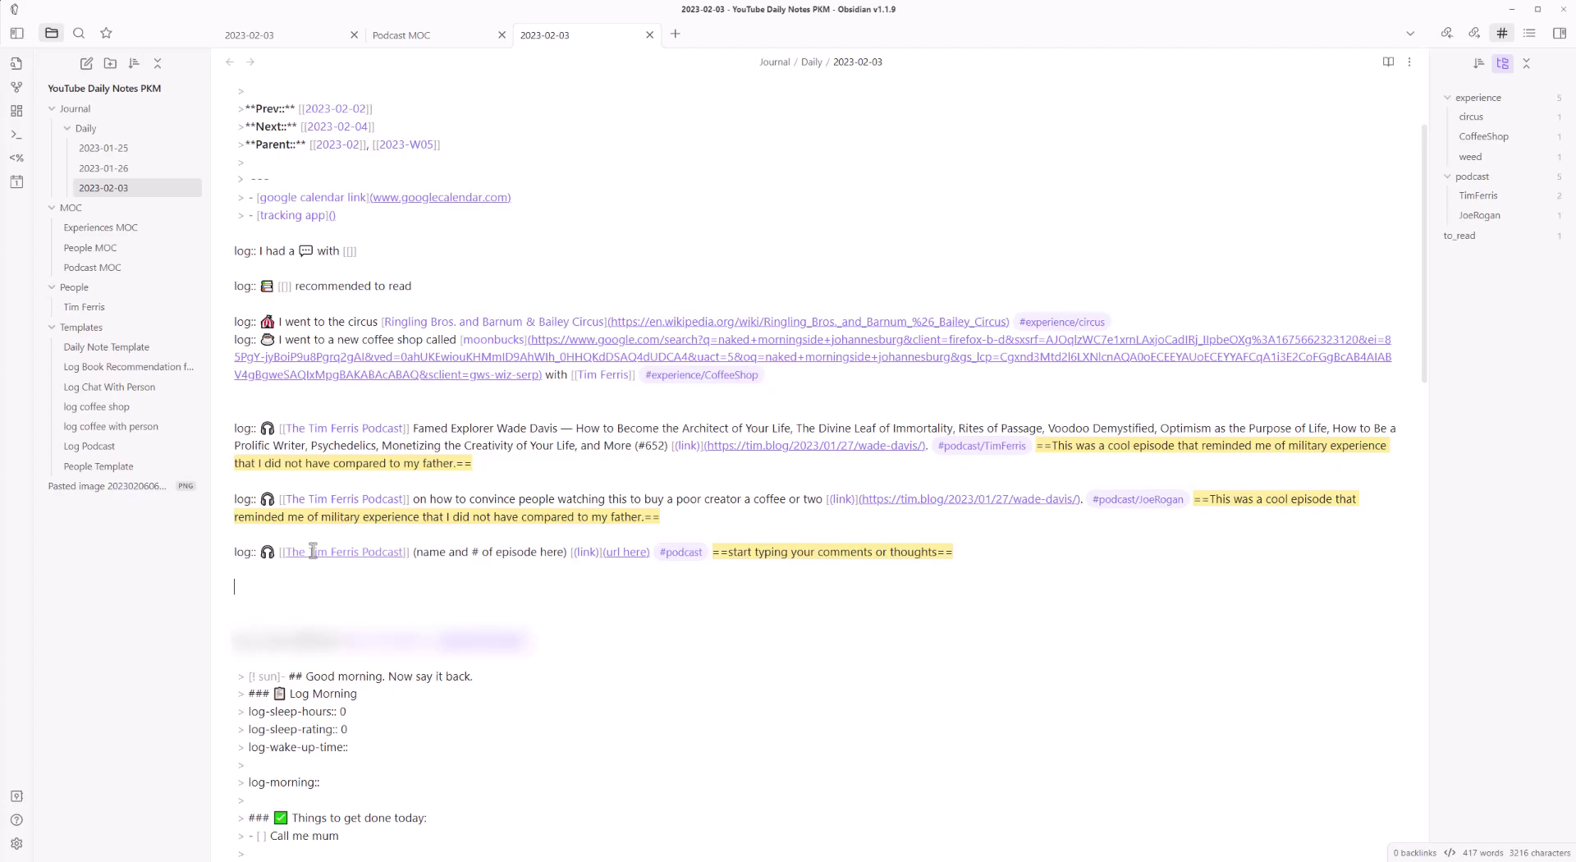
{"action": "type", "text": "log::"}
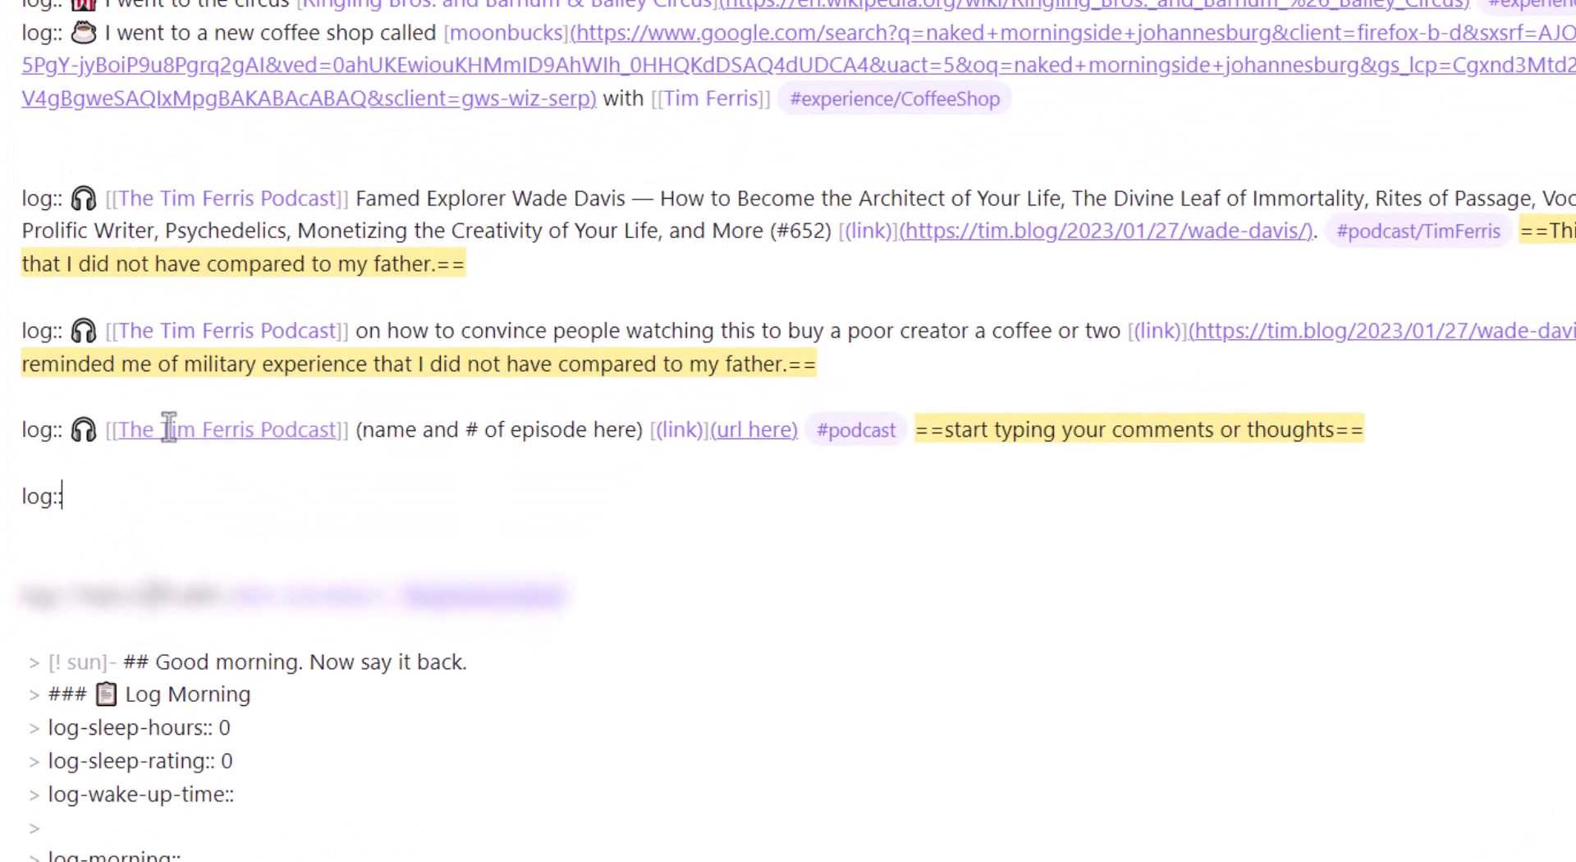
{"action": "key", "text": "super+period"}
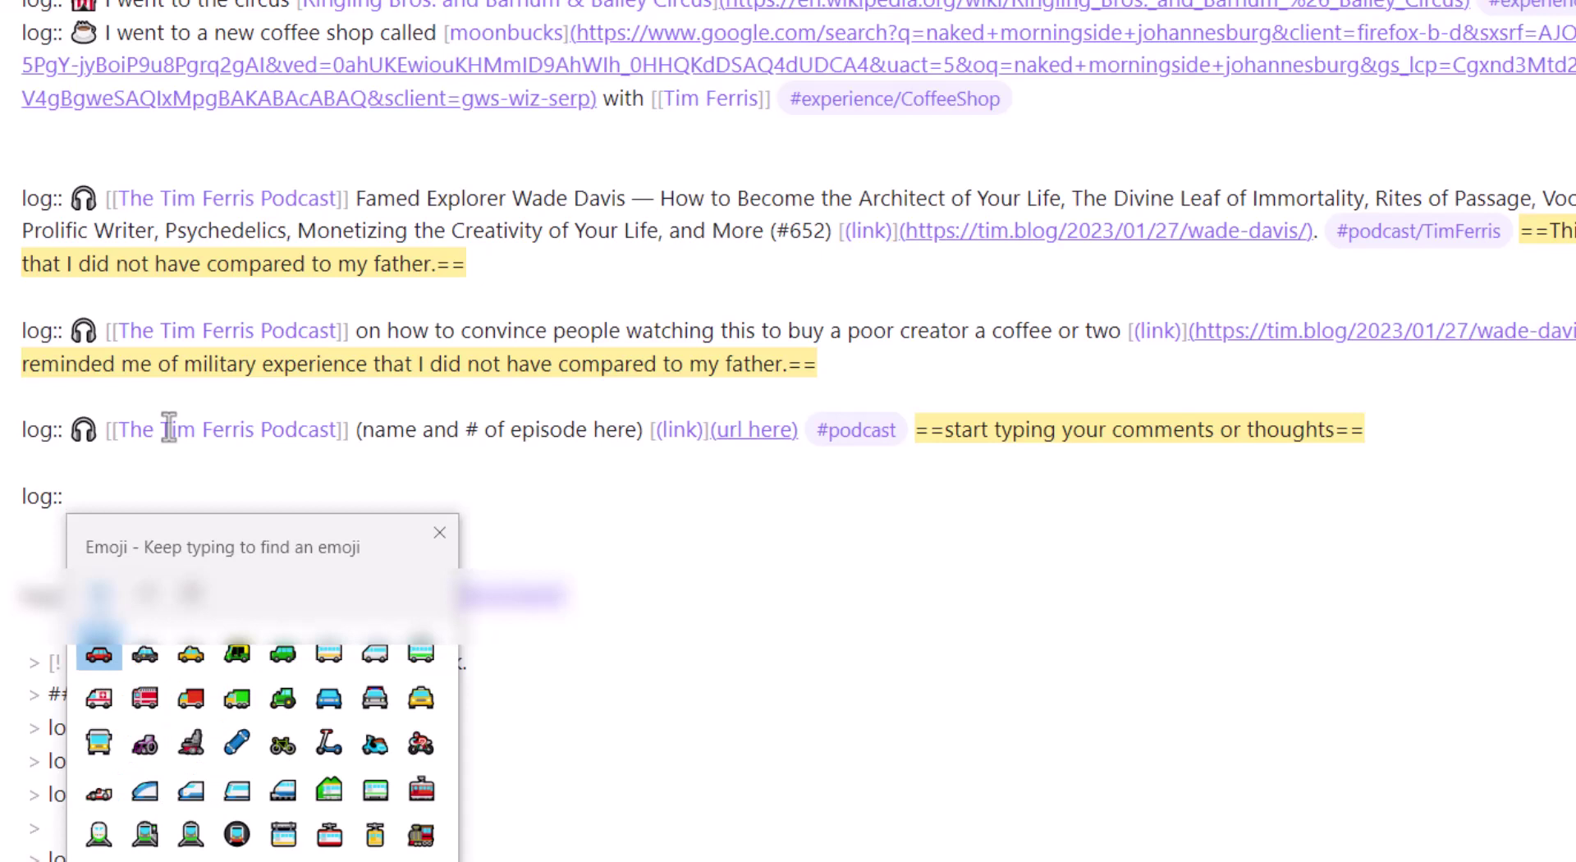
{"action": "type", "text": "tv"}
{"action": "key", "text": "Return"}
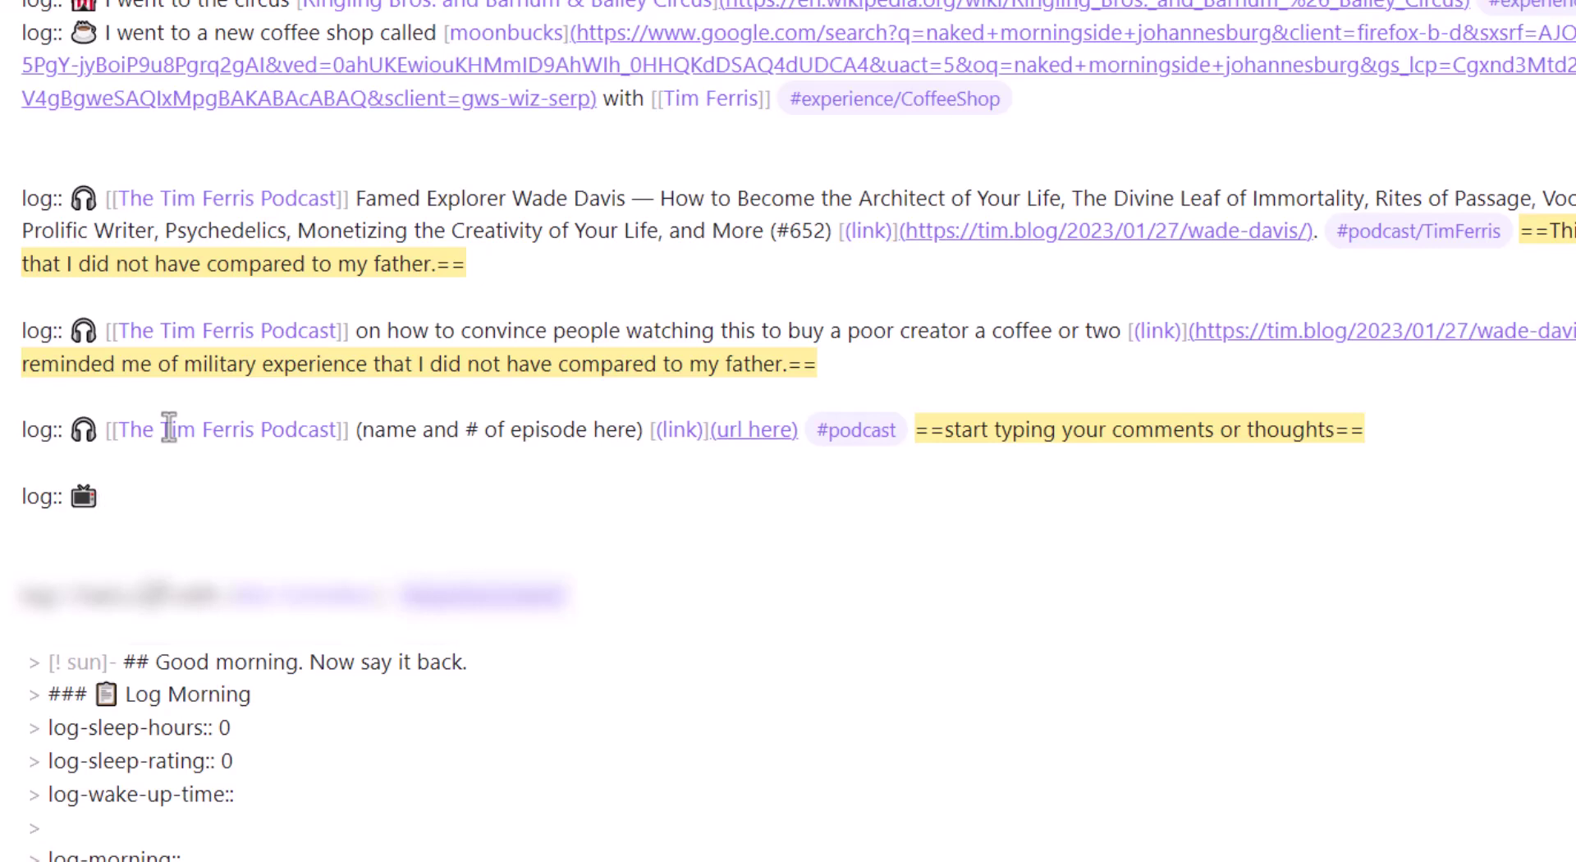
Add the internal link [[Corridor Digital]] after the TV emoji in the log entry
{"action": "type", "text": "[[Con"}
{"action": "key", "text": "BackSpace"}
{"action": "type", "text": "rridor Digital"}
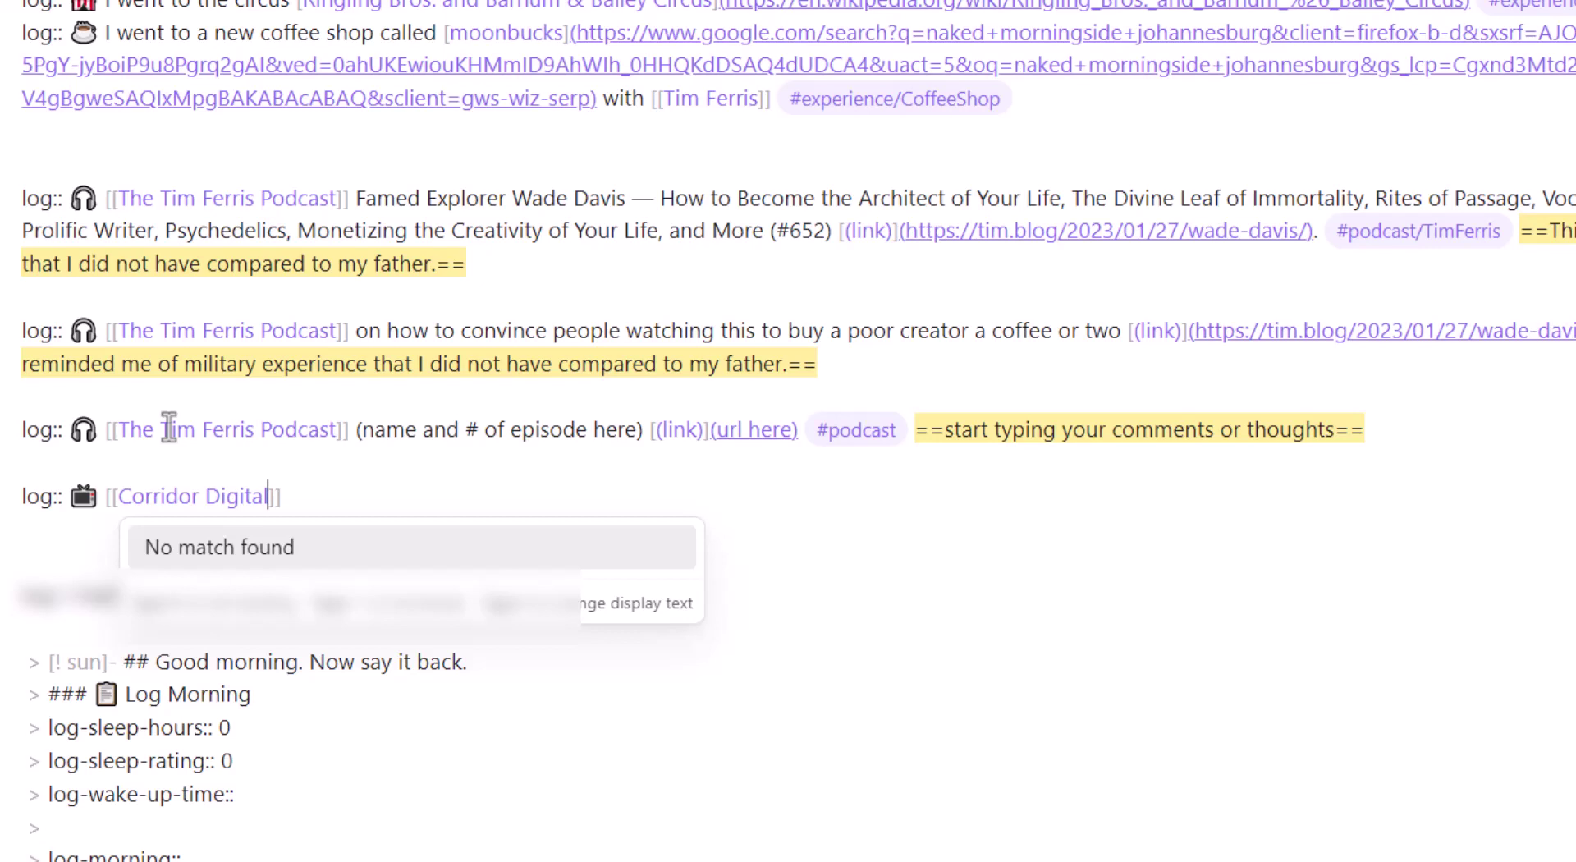
{"action": "key", "text": "Escape"}
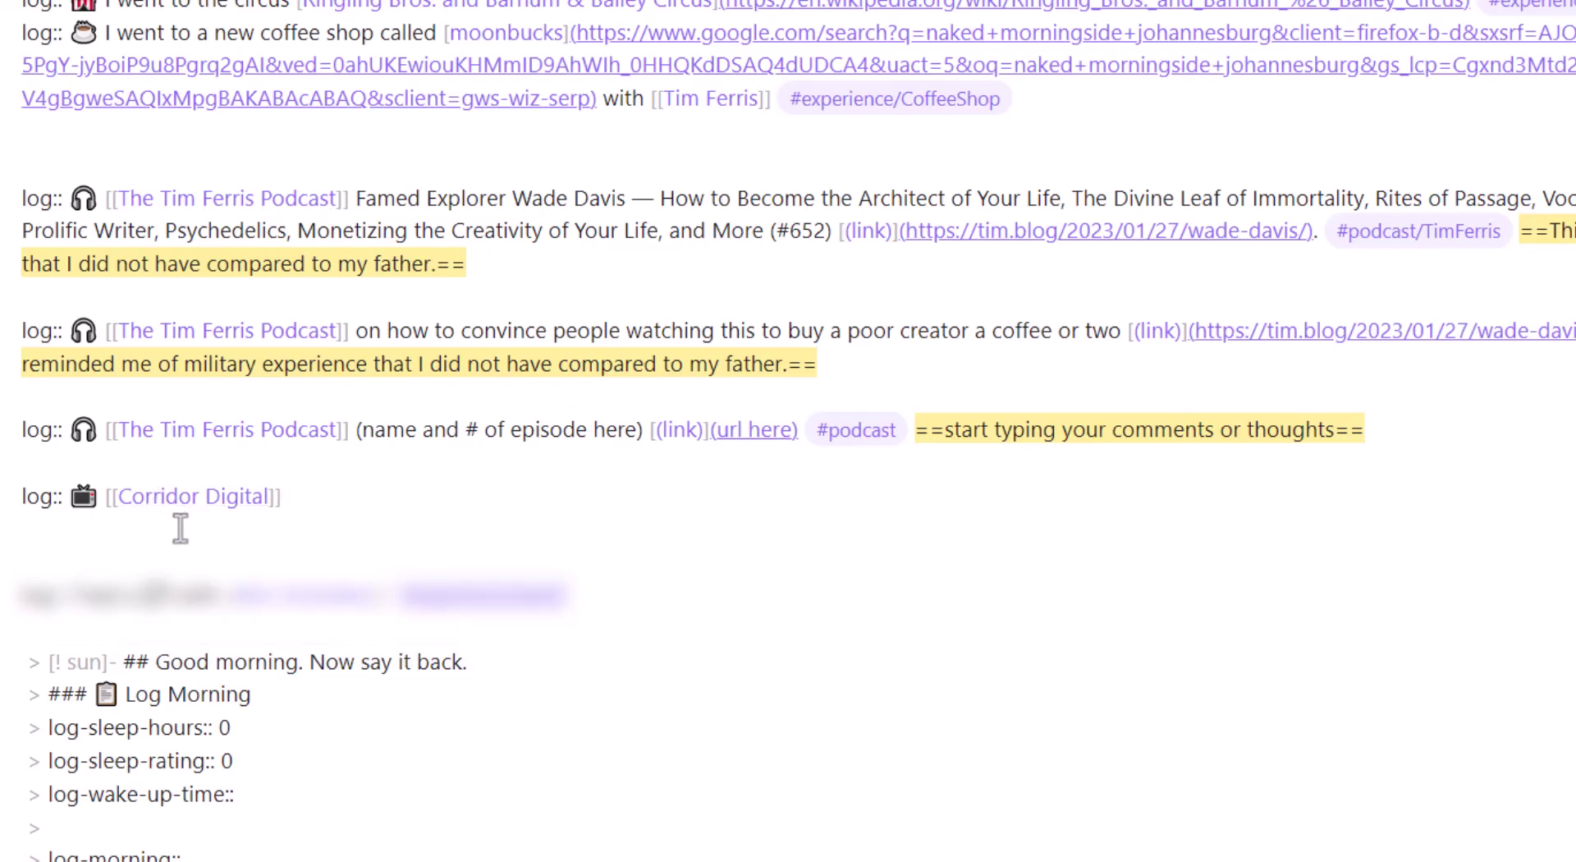
Preview the Corridor Digital link in reading view and return to editing the note
{"action": "key", "text": "ctrl+e"}
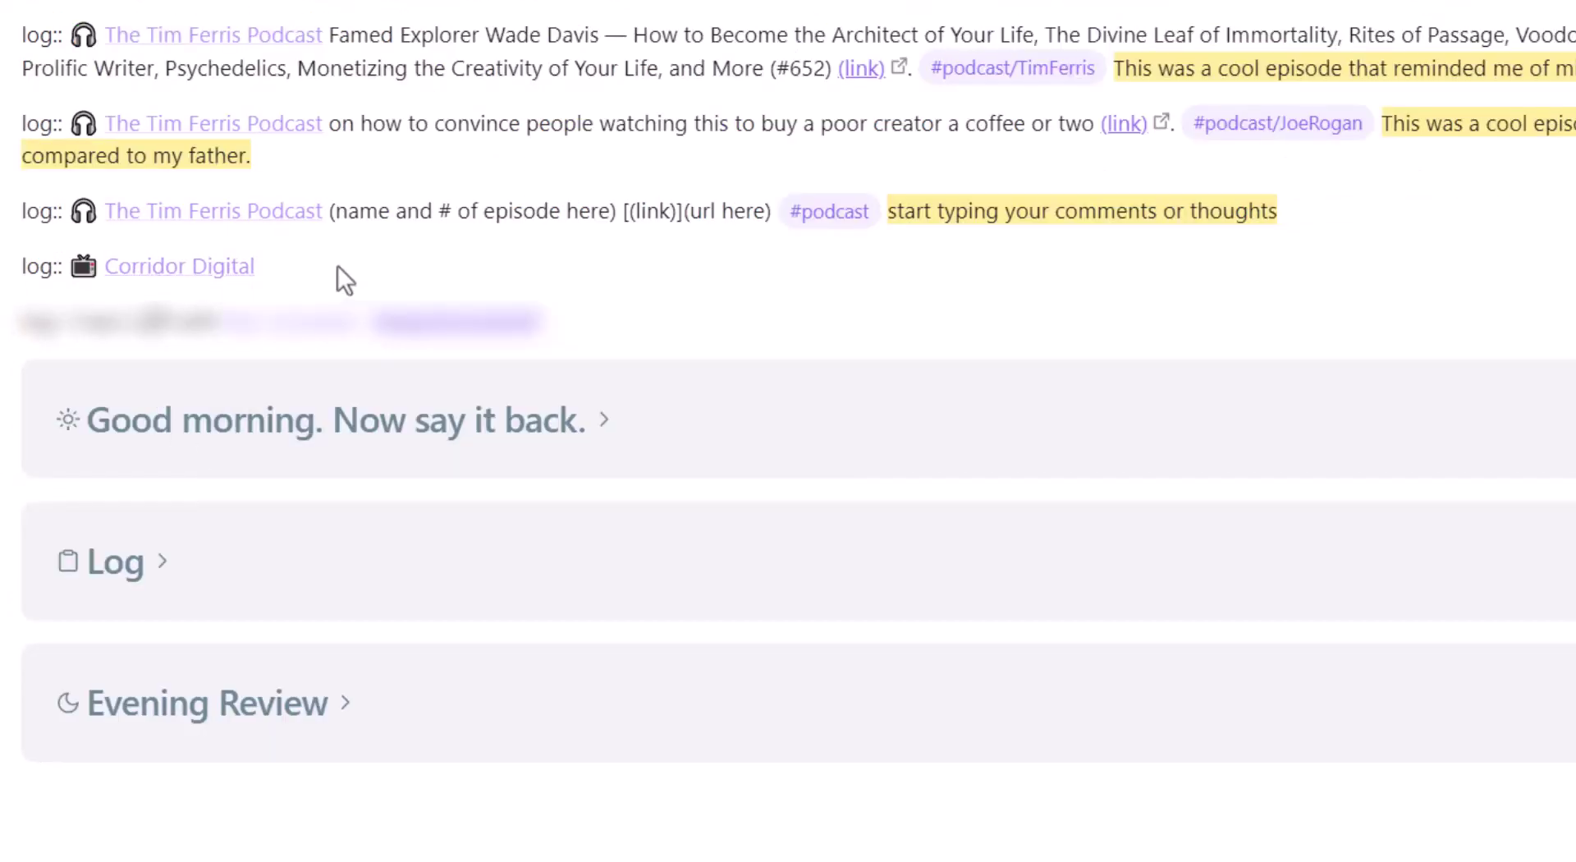
{"action": "mouse_move", "coordinate": [250, 270]}
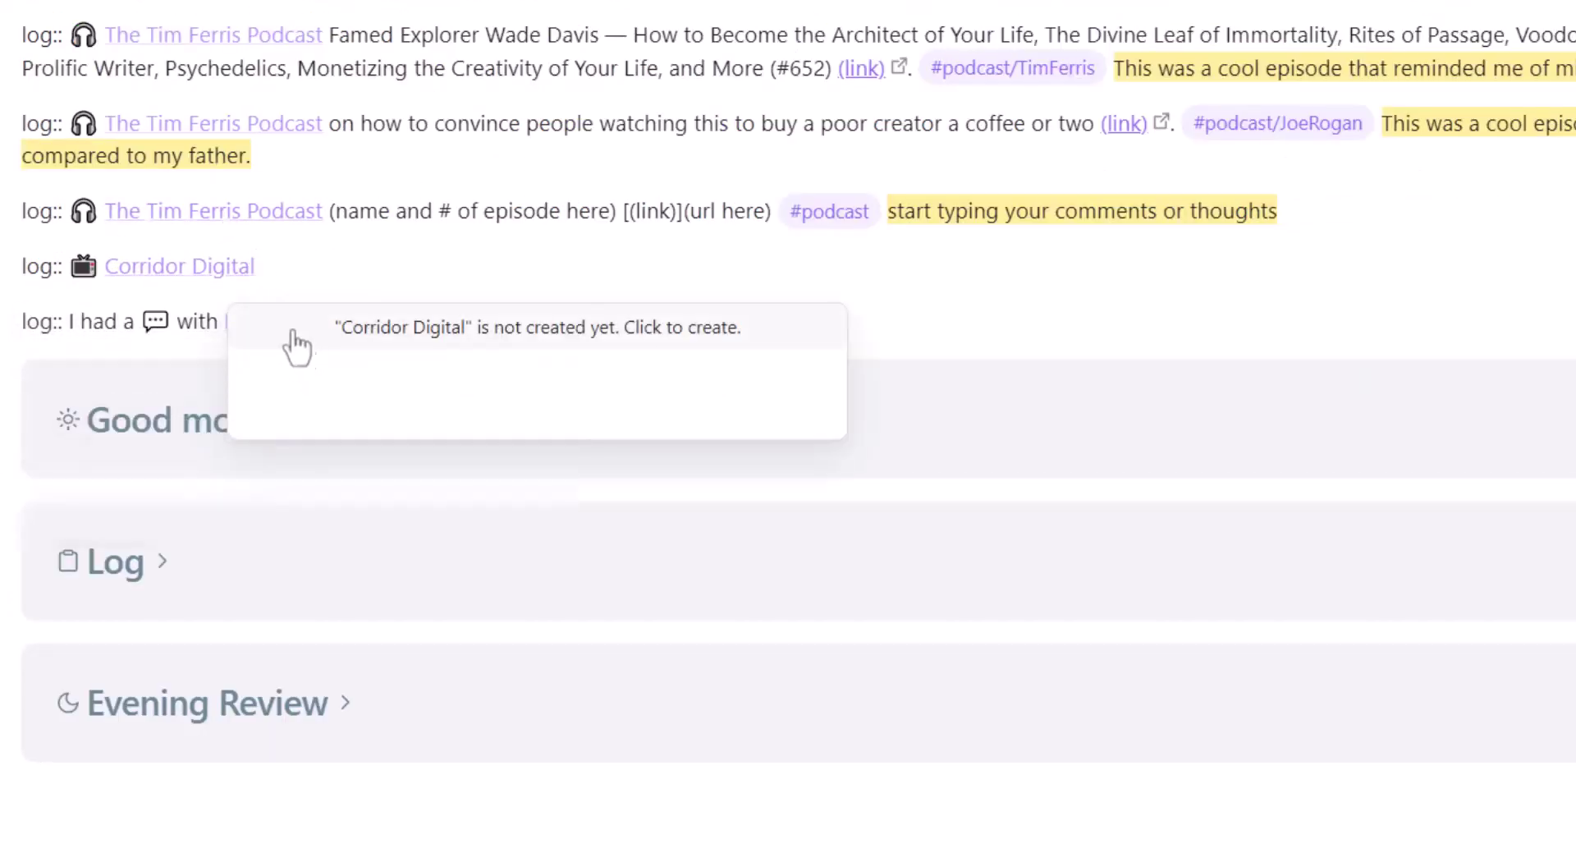
{"action": "key", "text": "ctrl+e"}
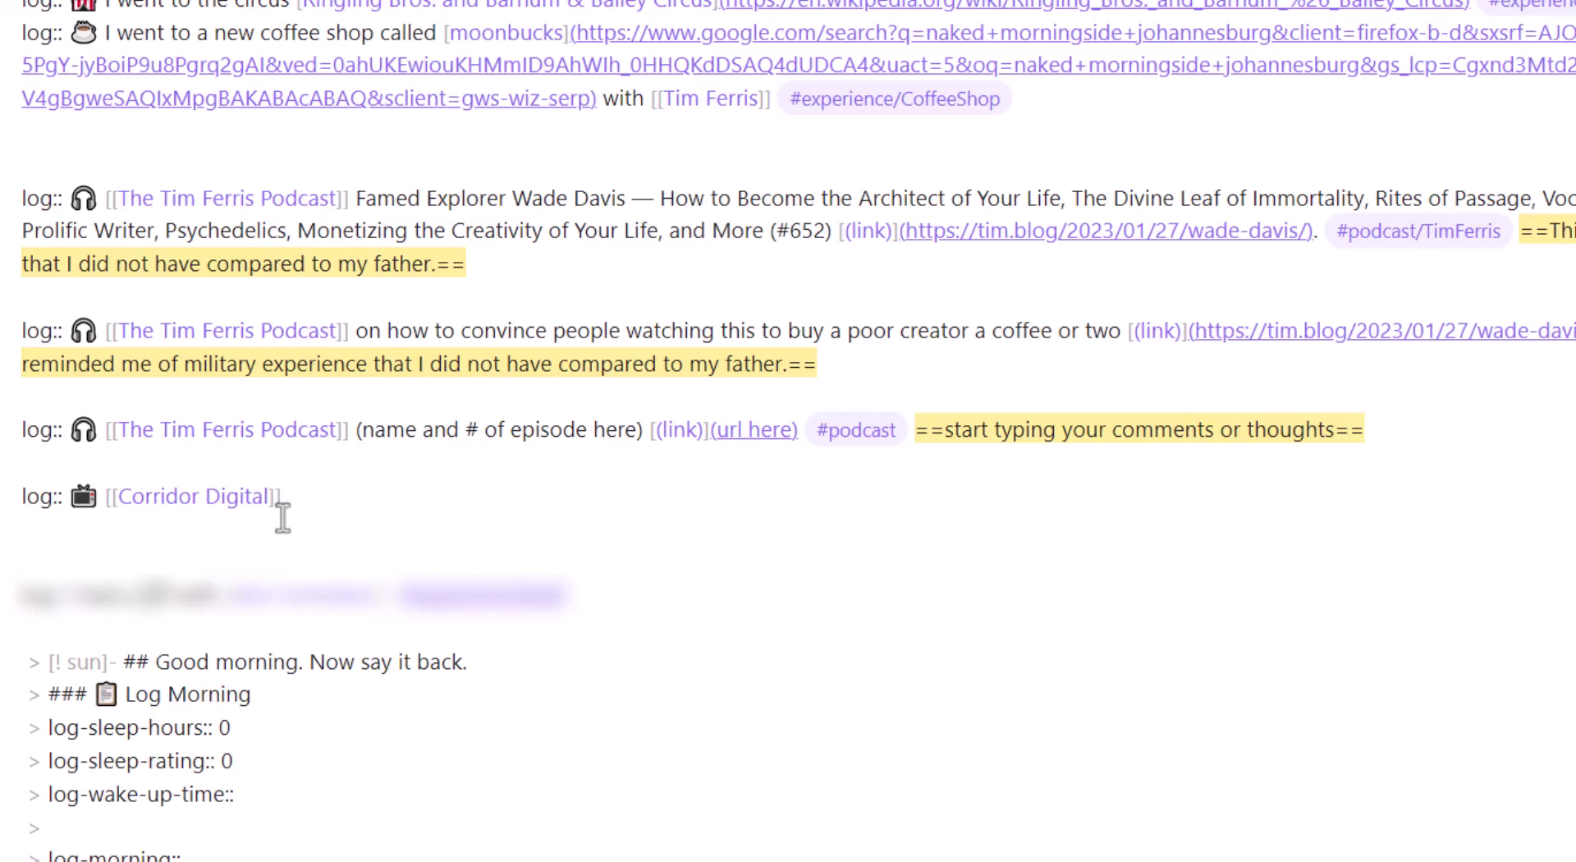
Continue the Corridor Digital entry with "video on mobile game adds" and the placeholder link [(link)](url)
{"action": "type", "text": "video on mobile "}
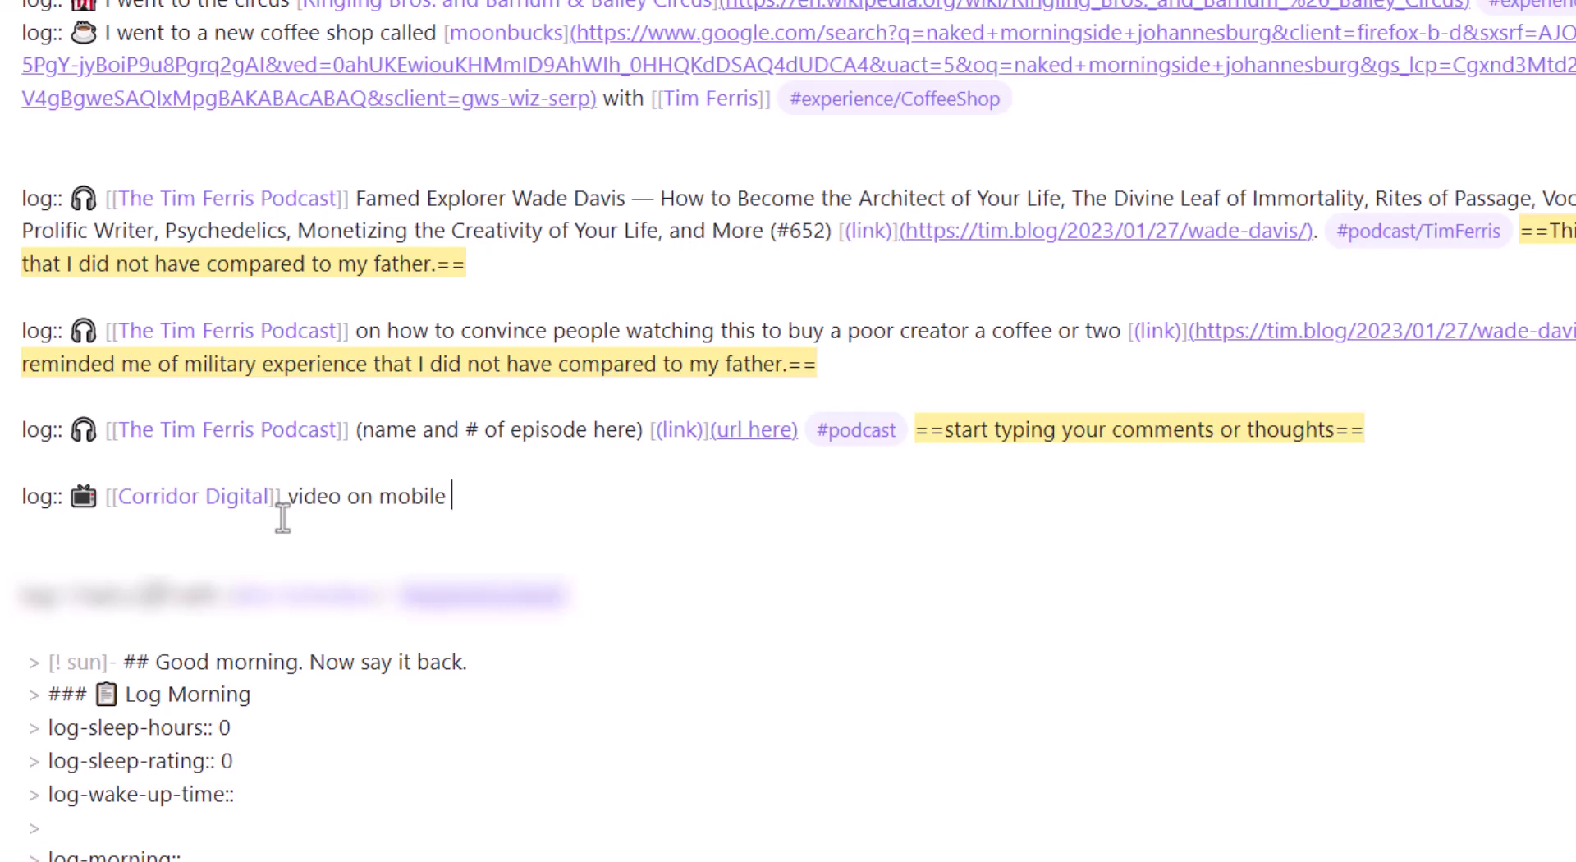
{"action": "type", "text": "game adds"}
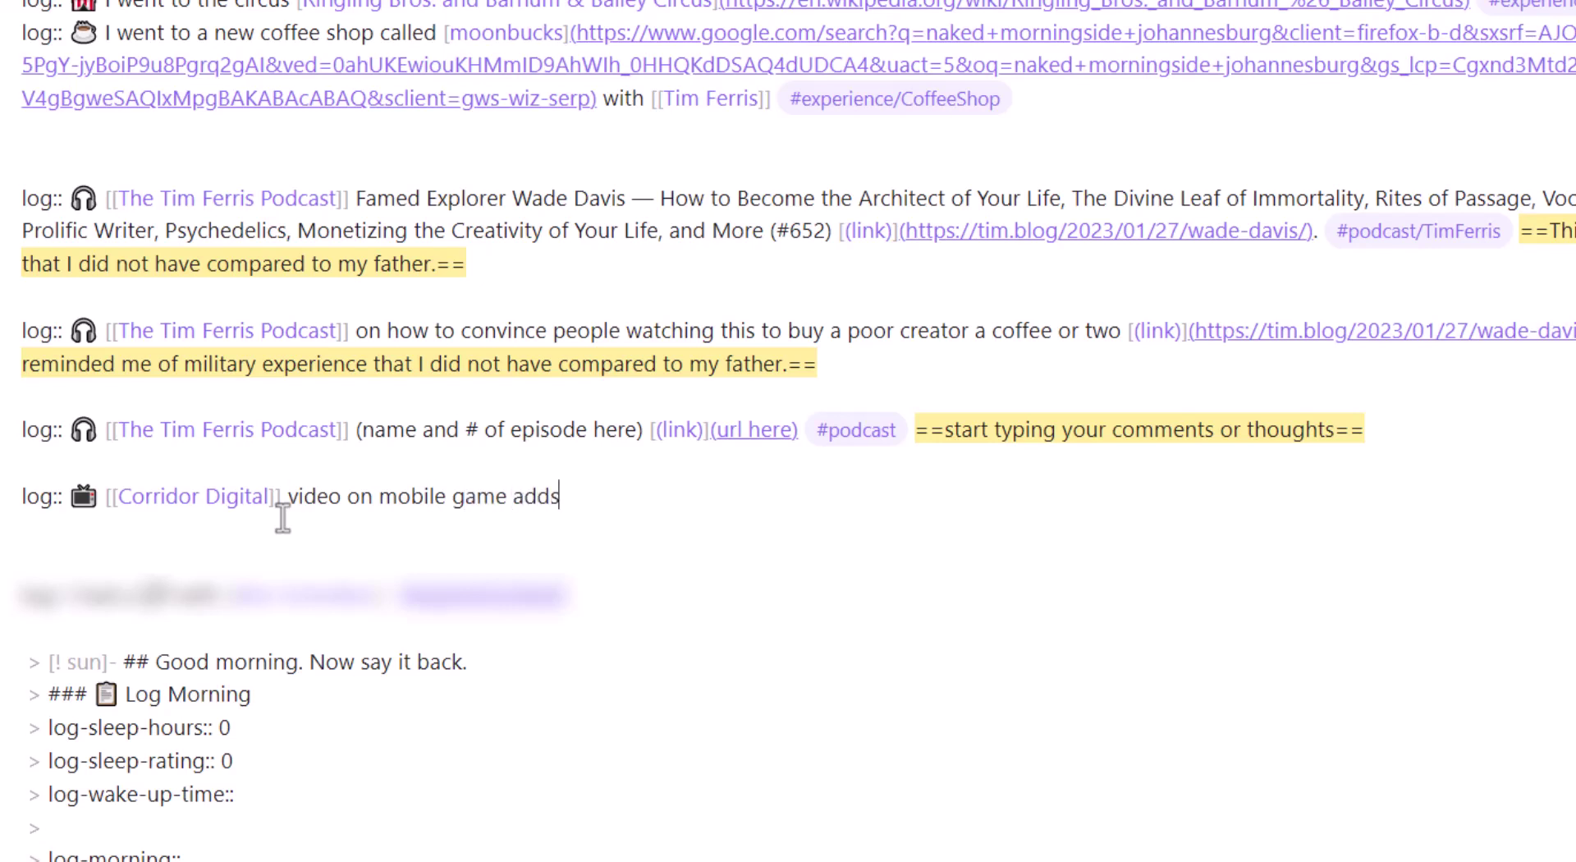
{"action": "type", "text": " [(link"}
{"action": "key", "text": "Right"}
{"action": "key", "text": "Right"}
{"action": "key", "text": "Right"}
{"action": "type", "text": "url"}
{"action": "key", "text": "Right"}
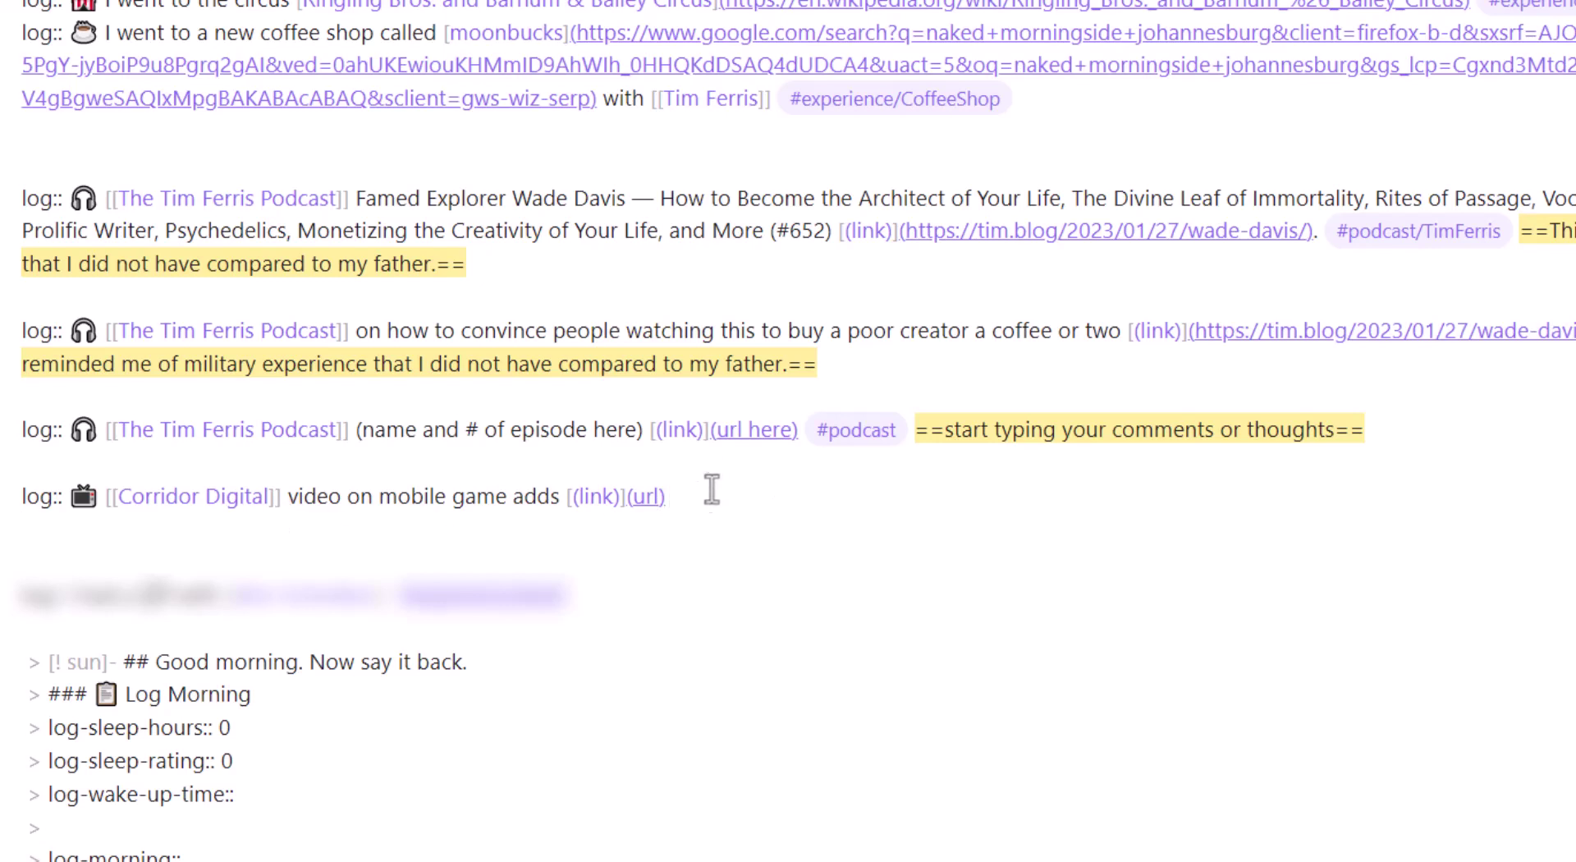
Tag the Corridor Digital entry with #entertainment/YouTube/CorridorDigital
{"action": "type", "text": "#"}
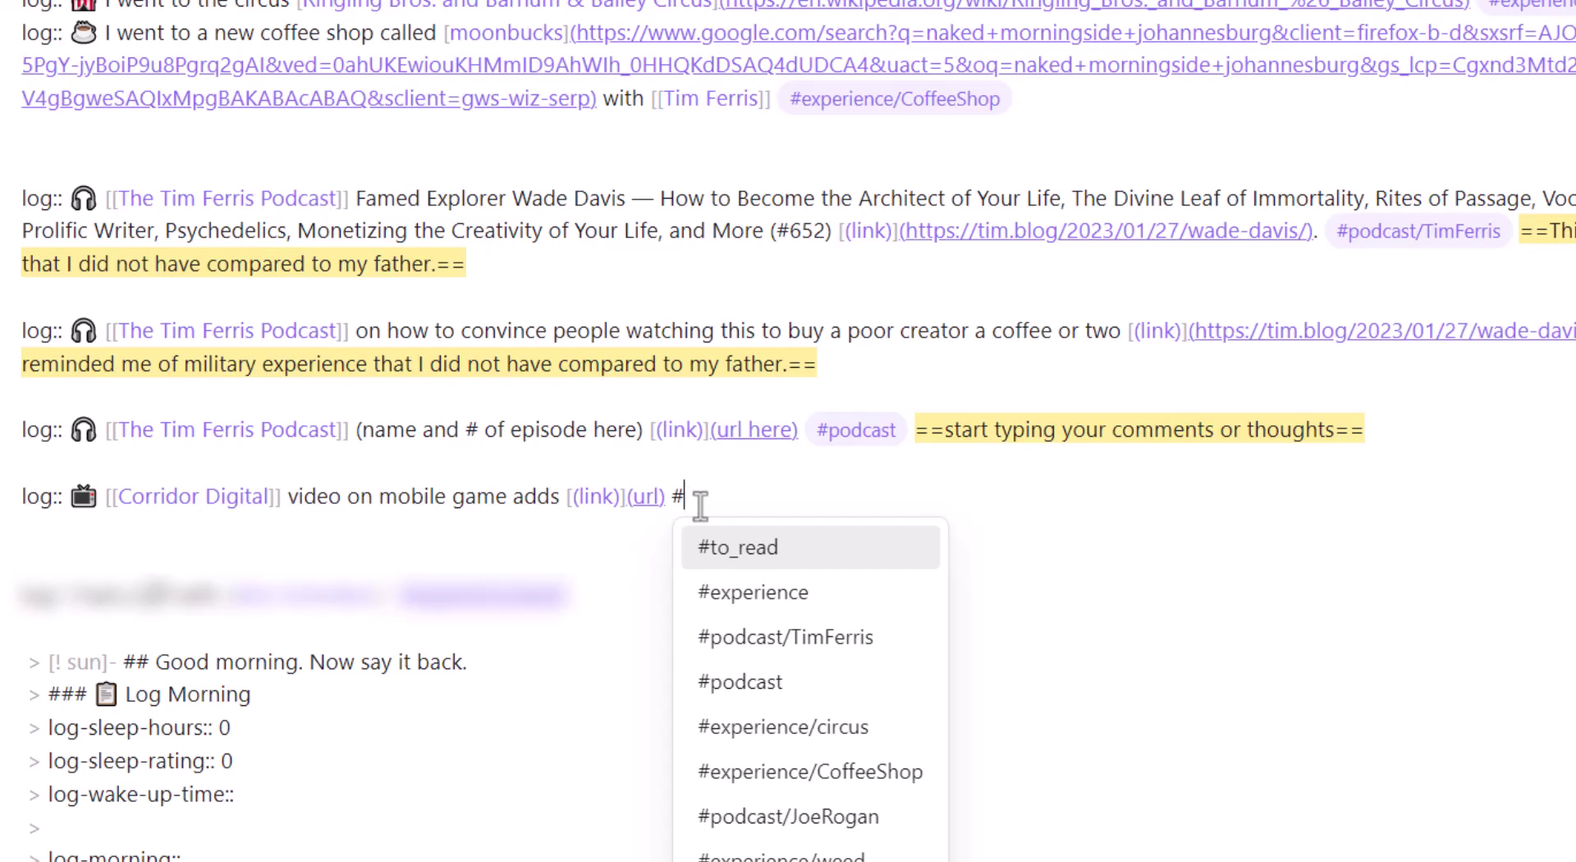
{"action": "type", "text": "intertain"}
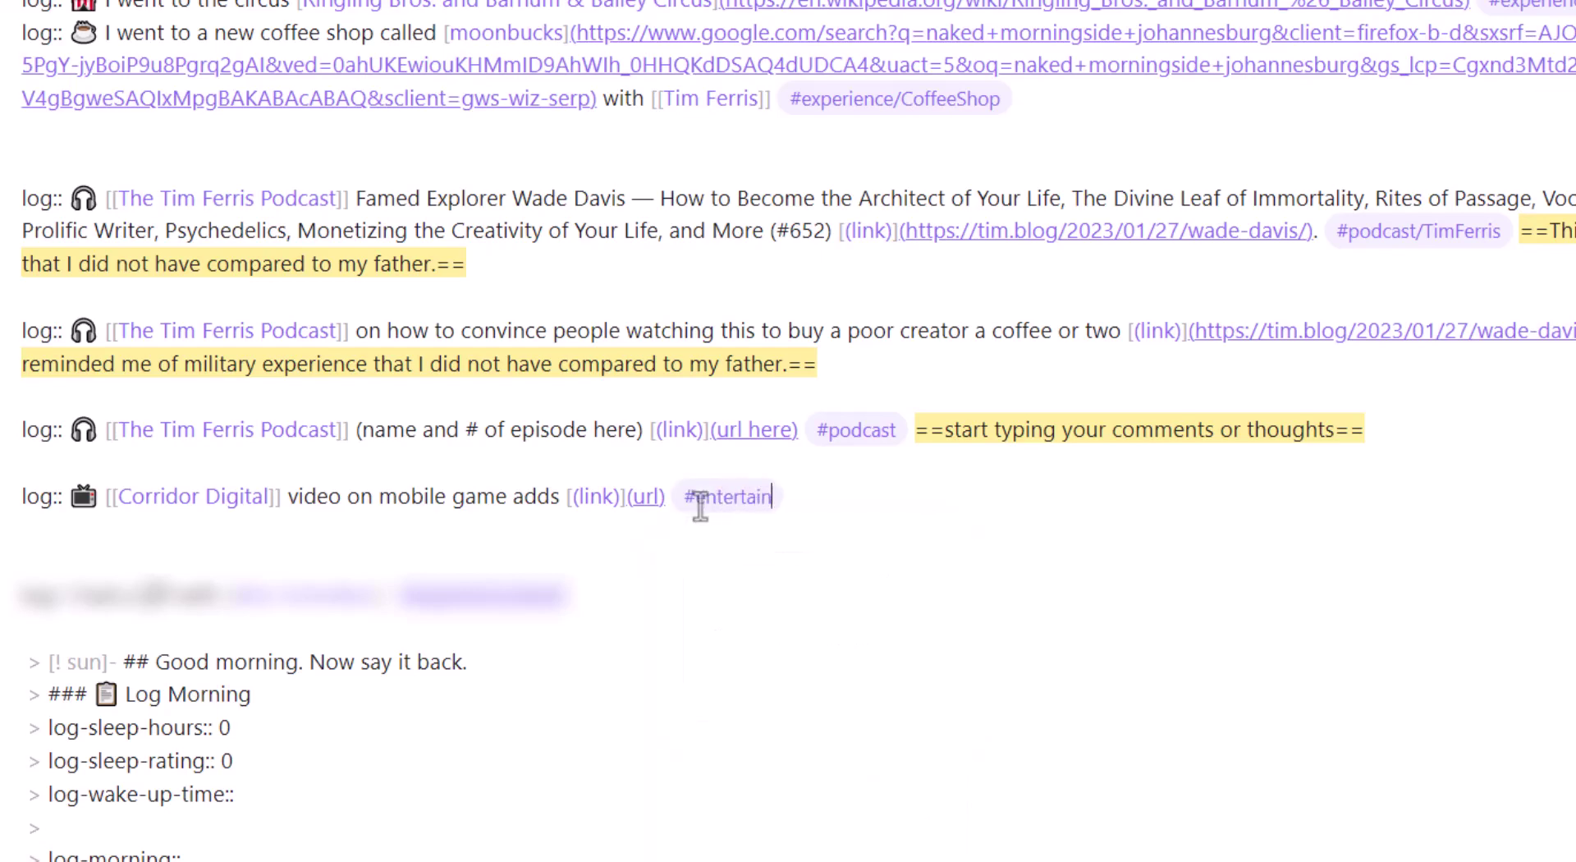
{"action": "type", "text": "ment/Yo"}
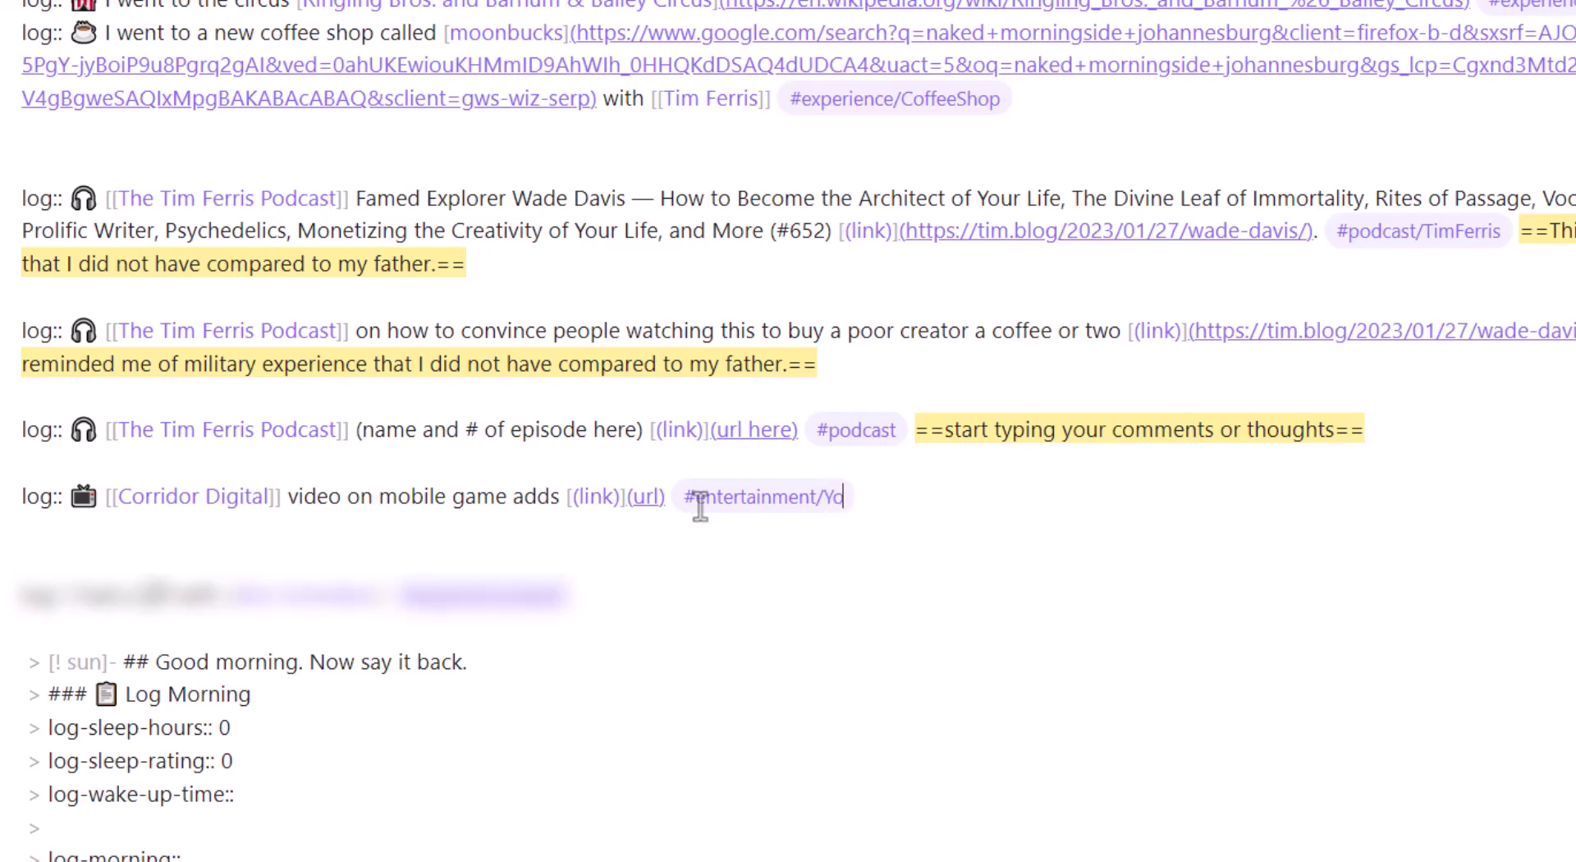
{"action": "type", "text": "uTube/Corridor"}
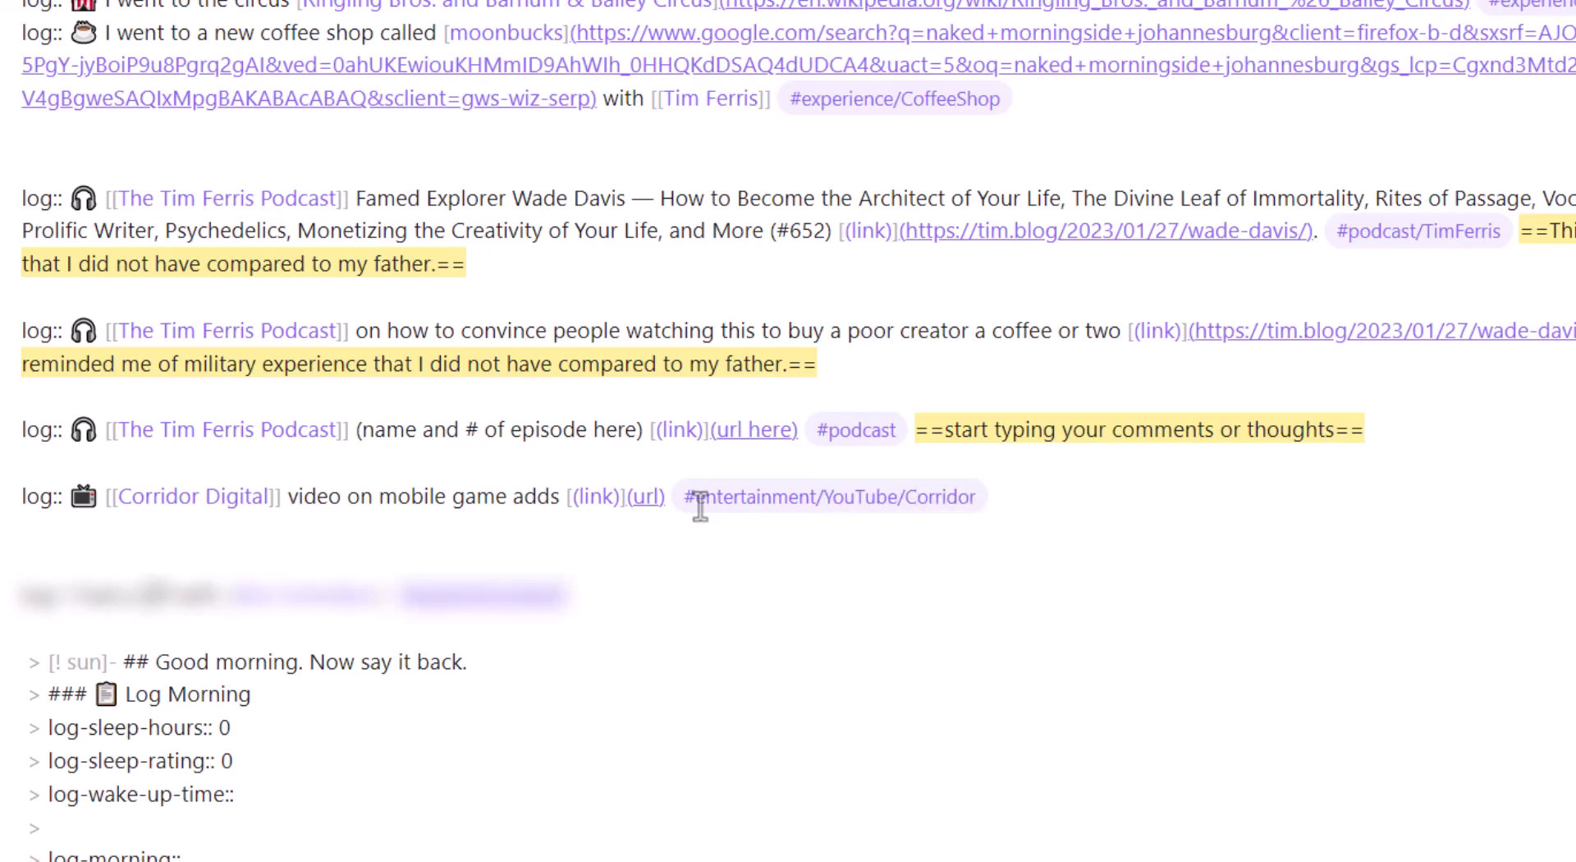
{"action": "type", "text": "Digital"}
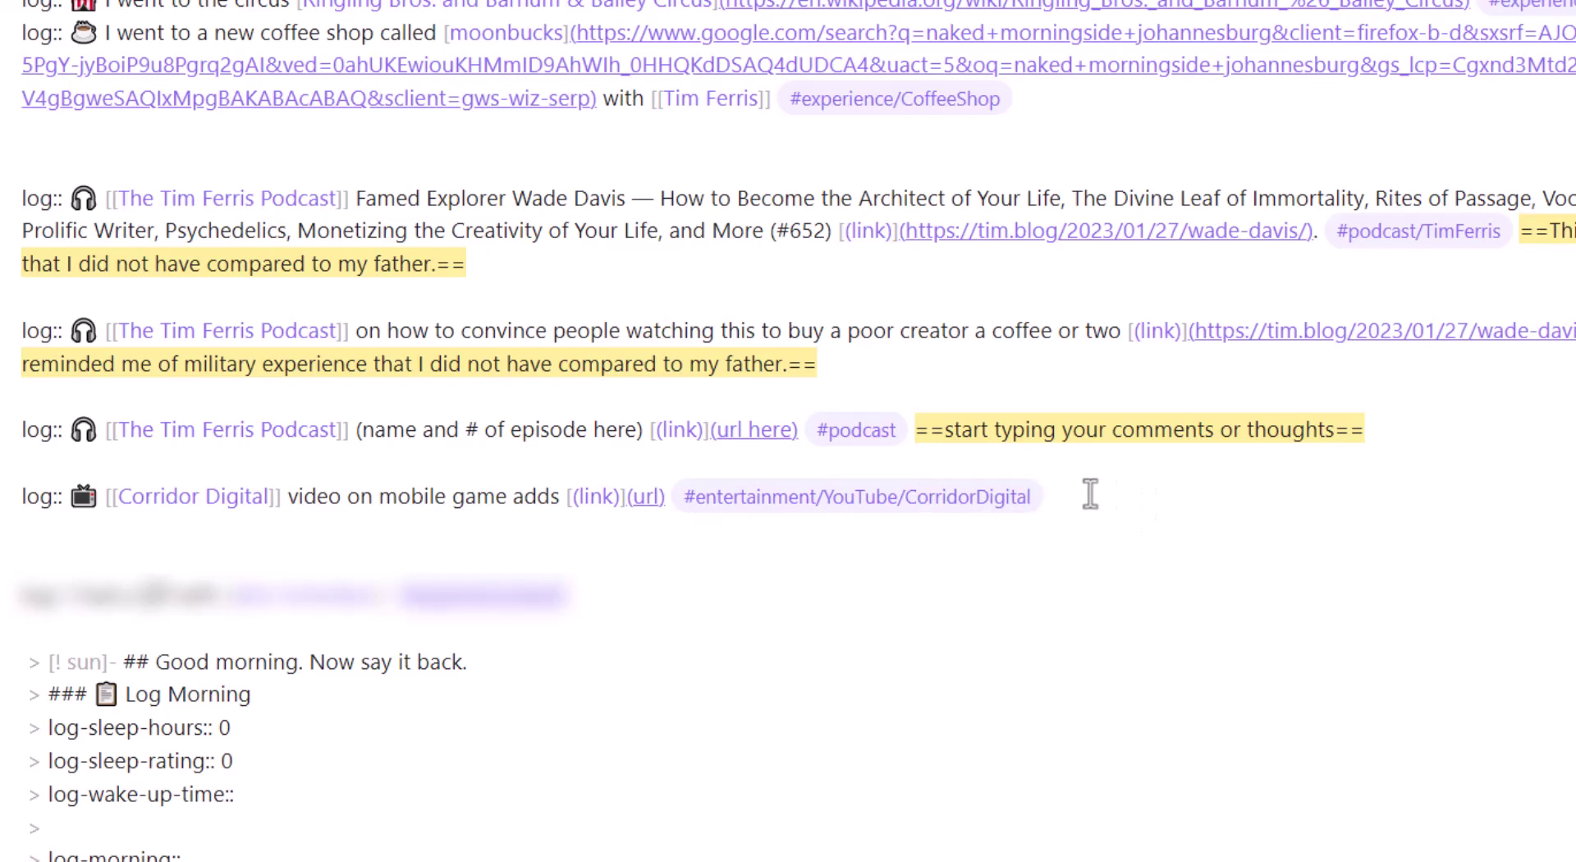
Add a second "log::" entry below with a TV emoji and the internal link [[Lookism]]
{"action": "key", "text": "Return"}
{"action": "type", "text": "log::"}
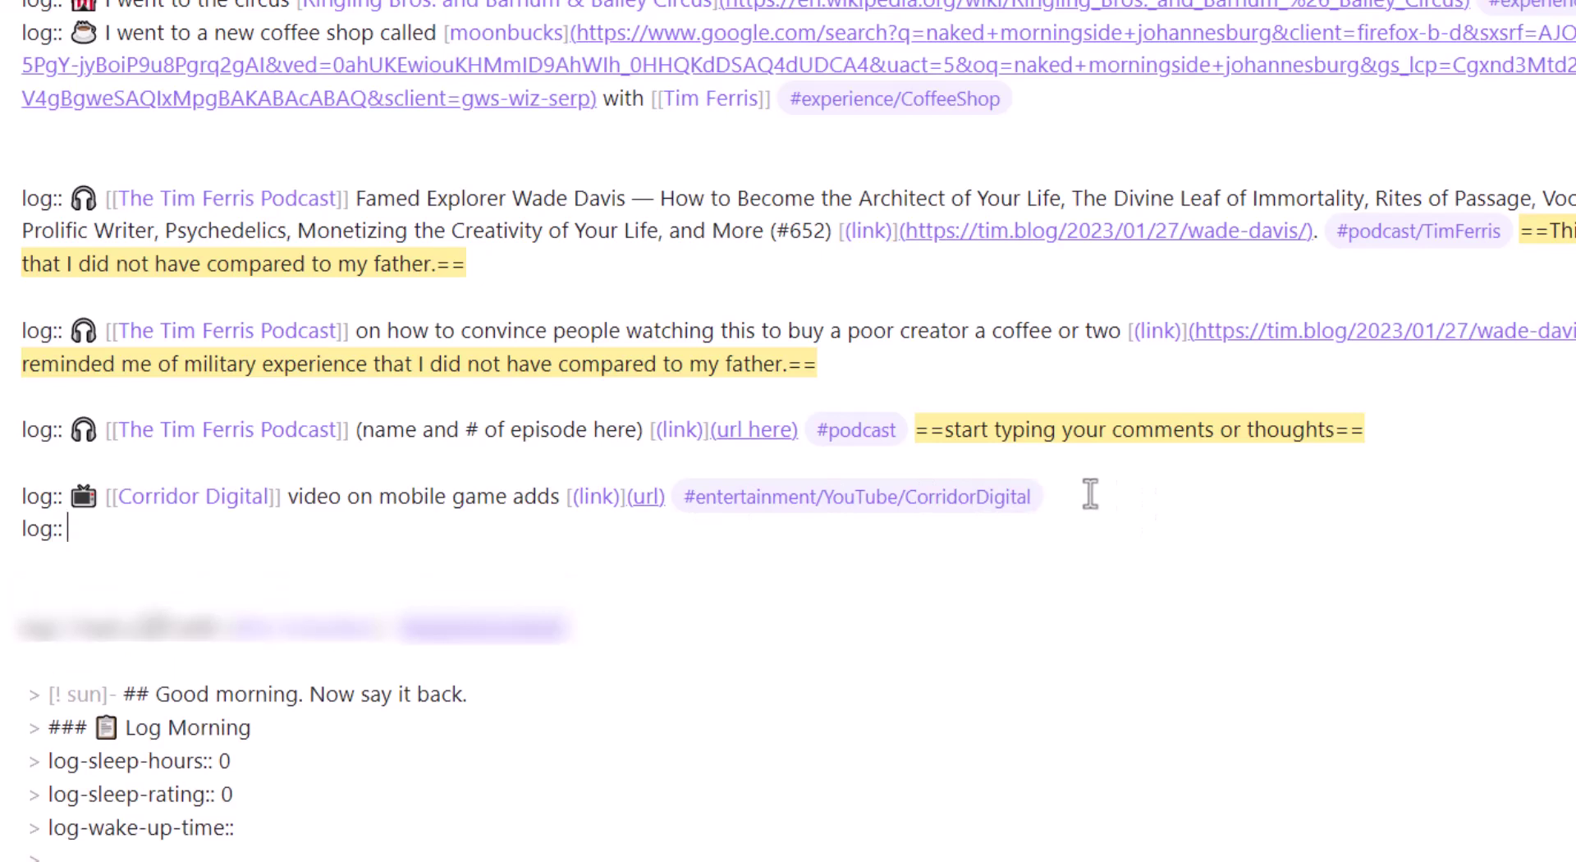
{"action": "key", "text": "super+period"}
{"action": "type", "text": "tv"}
{"action": "left_click", "coordinate": [95, 690]}
{"action": "type", "text": "[[Look"}
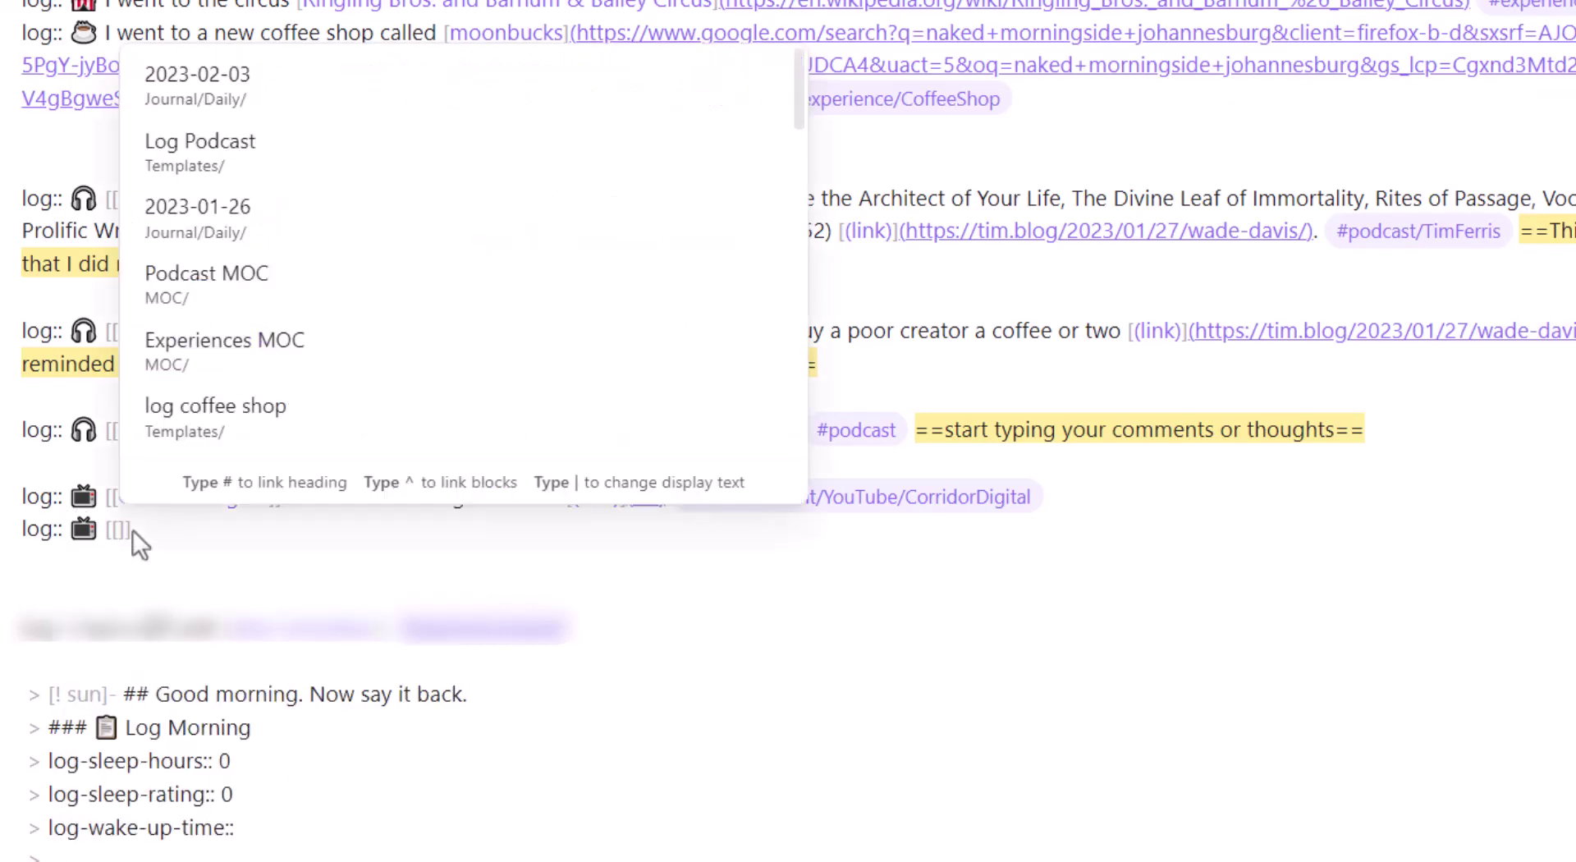
{"action": "type", "text": "ism"}
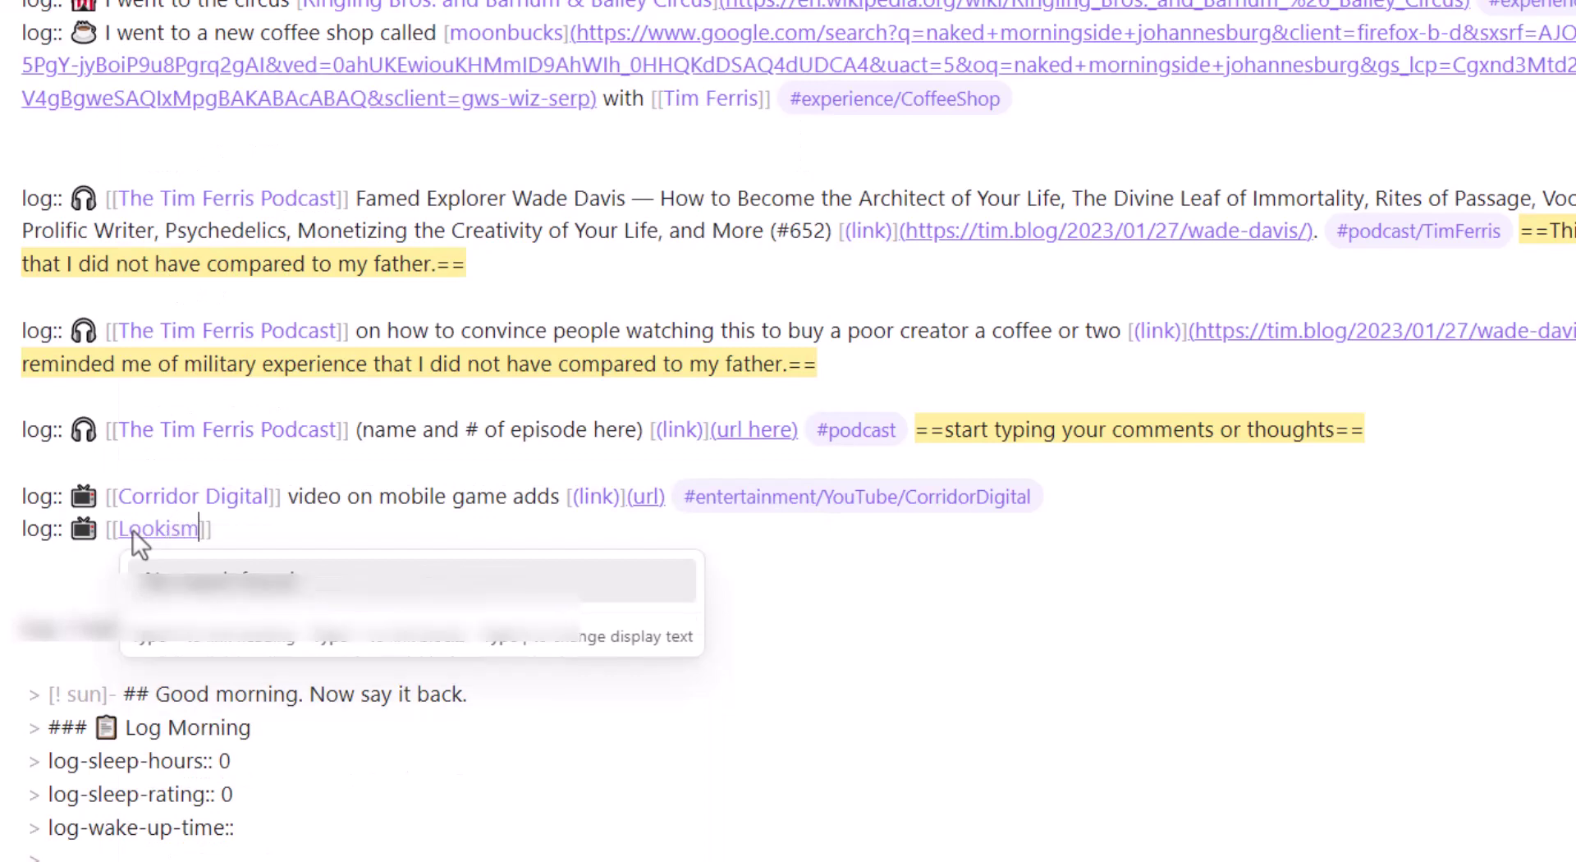
{"action": "left_click", "coordinate": [270, 529]}
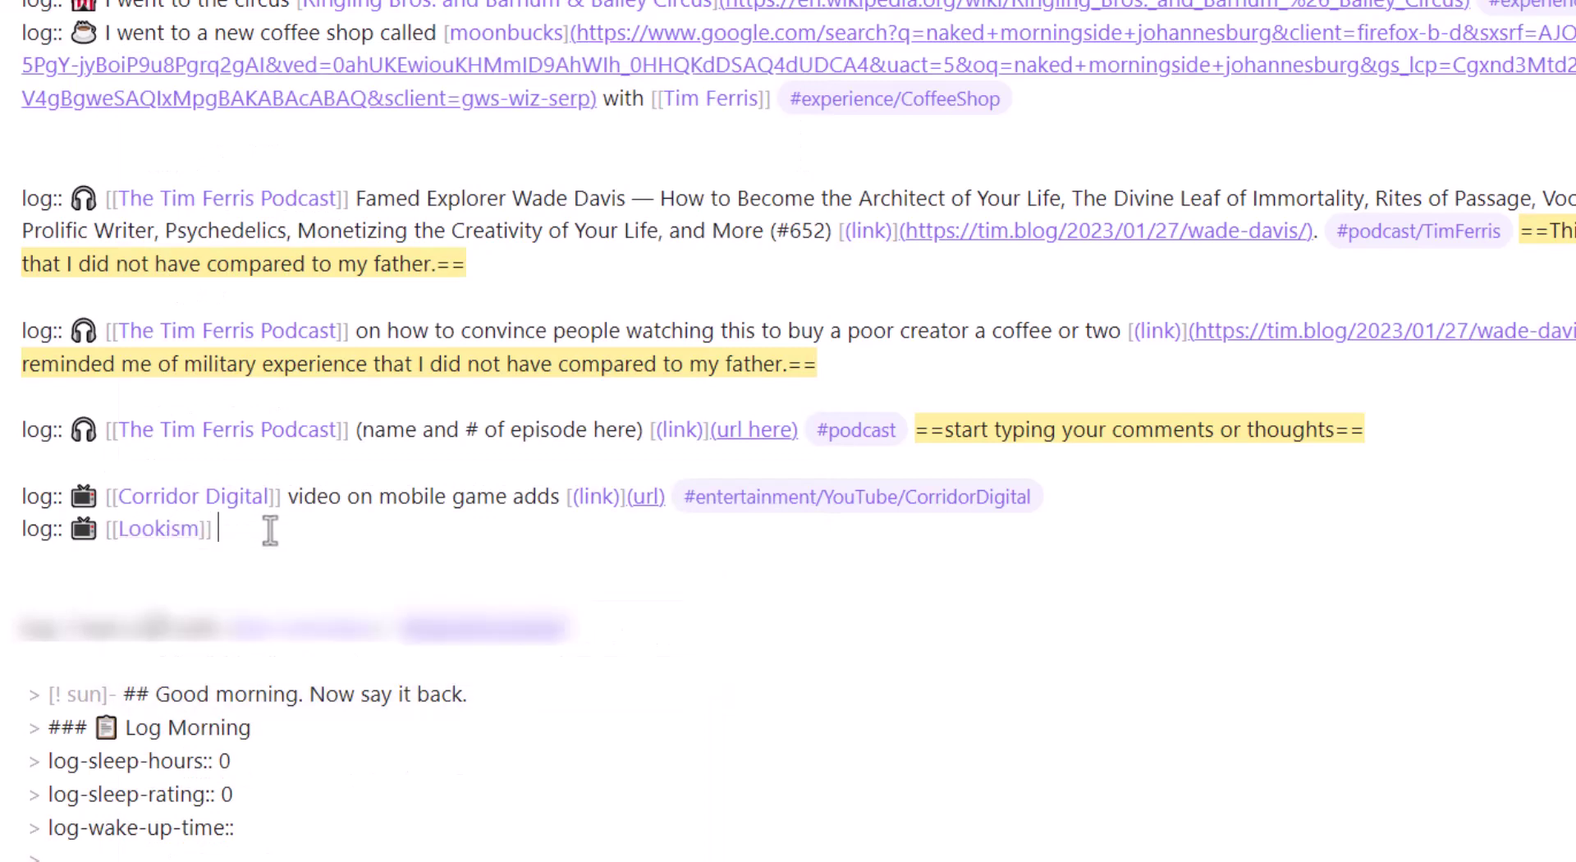
Add "S01E01 Change" and the link [(imdb link)]() with an empty address to the Lookism entry
{"action": "type", "text": "S"}
{"action": "type", "text": "o1"}
{"action": "key", "text": "BackSpace"}
{"action": "type", "text": "1"}
{"action": "key", "text": "BackSpace"}
{"action": "key", "text": "BackSpace"}
{"action": "type", "text": "0"}
{"action": "type", "text": "1E01"}
{"action": "type", "text": "[[Lookism"}
{"action": "key", "text": "BackSpace"}
{"action": "key", "text": "BackSpace"}
{"action": "key", "text": "BackSpace"}
{"action": "key", "text": "BackSpace"}
{"action": "key", "text": "BackSpace"}
{"action": "key", "text": "BackSpace"}
{"action": "key", "text": "BackSpace"}
{"action": "type", "text": "Chane"}
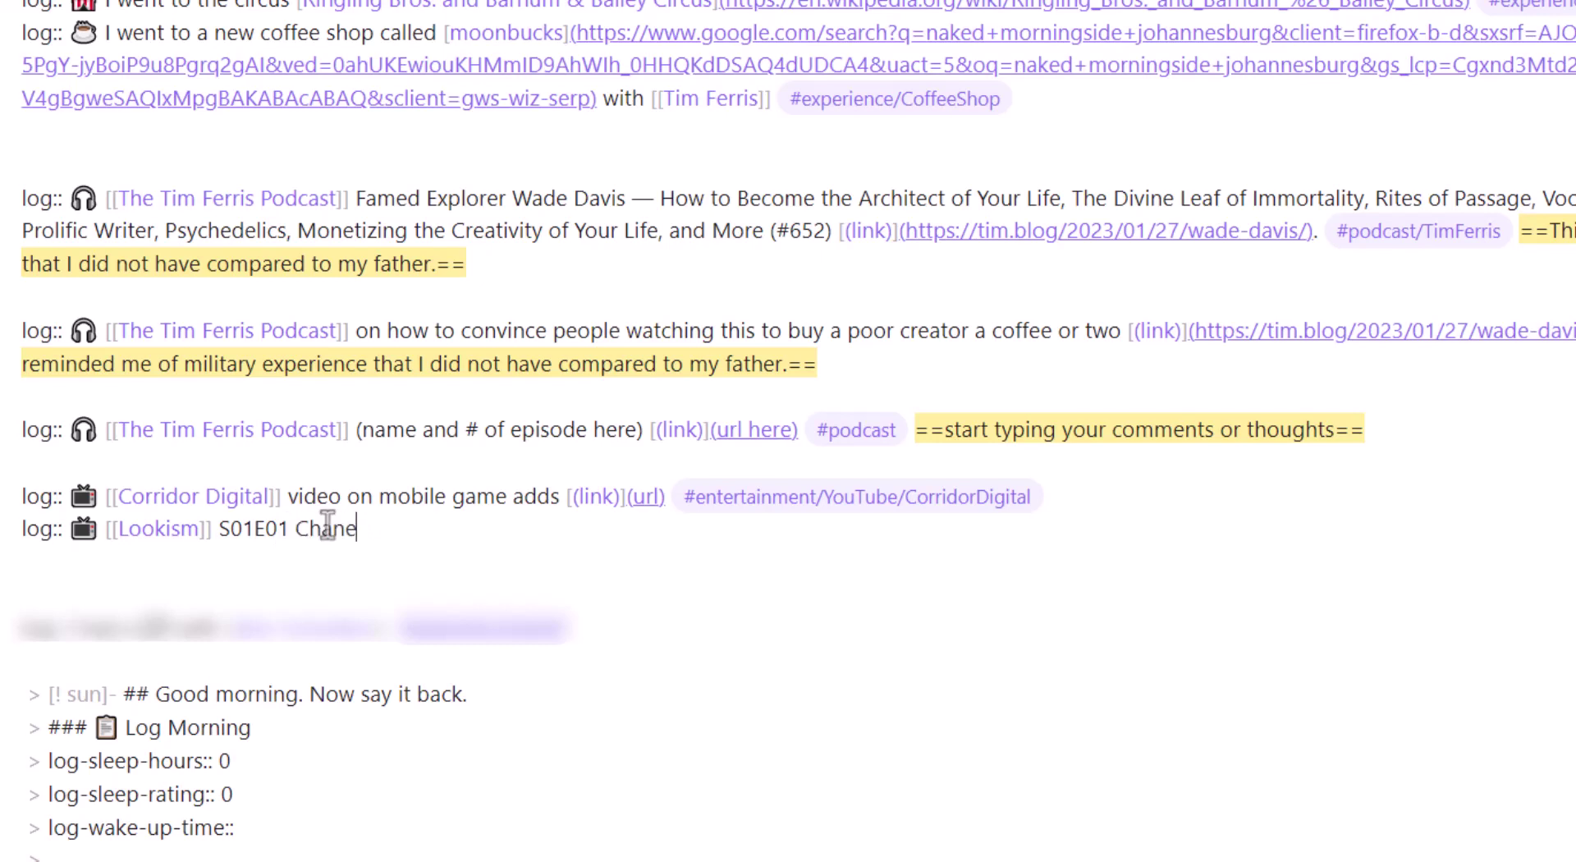
{"action": "key", "text": "BackSpace"}
{"action": "type", "text": "ge"}
{"action": "key", "text": "ctrl+k"}
{"action": "type", "text": "(imdb link)]("}
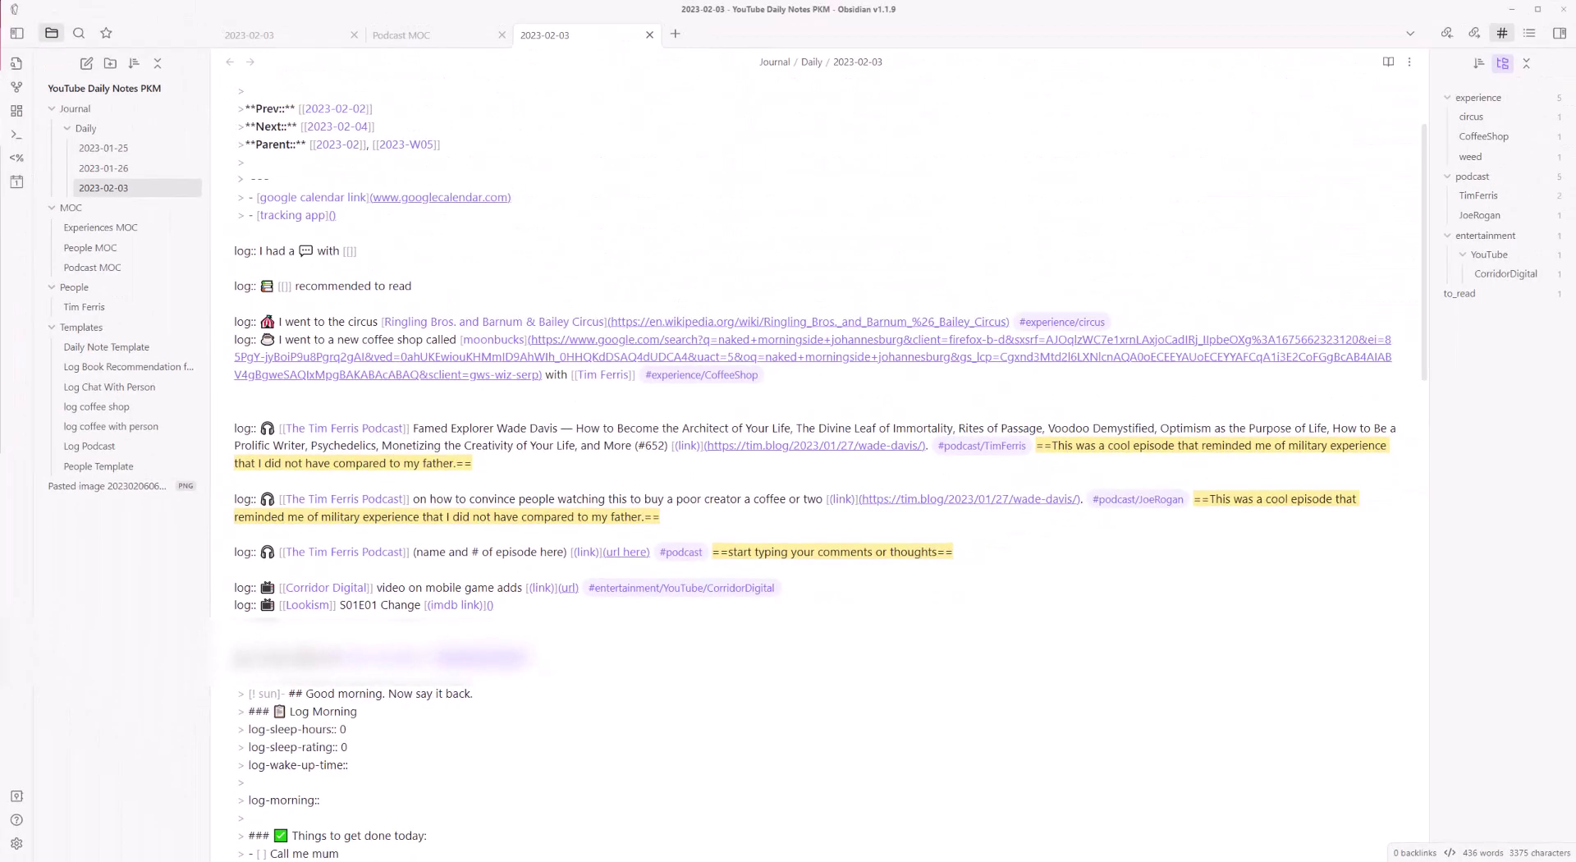
Switch to Firefox, open the Lookism episode "Change" on IMDb and copy the page's URL
{"action": "key", "text": "alt+Tab"}
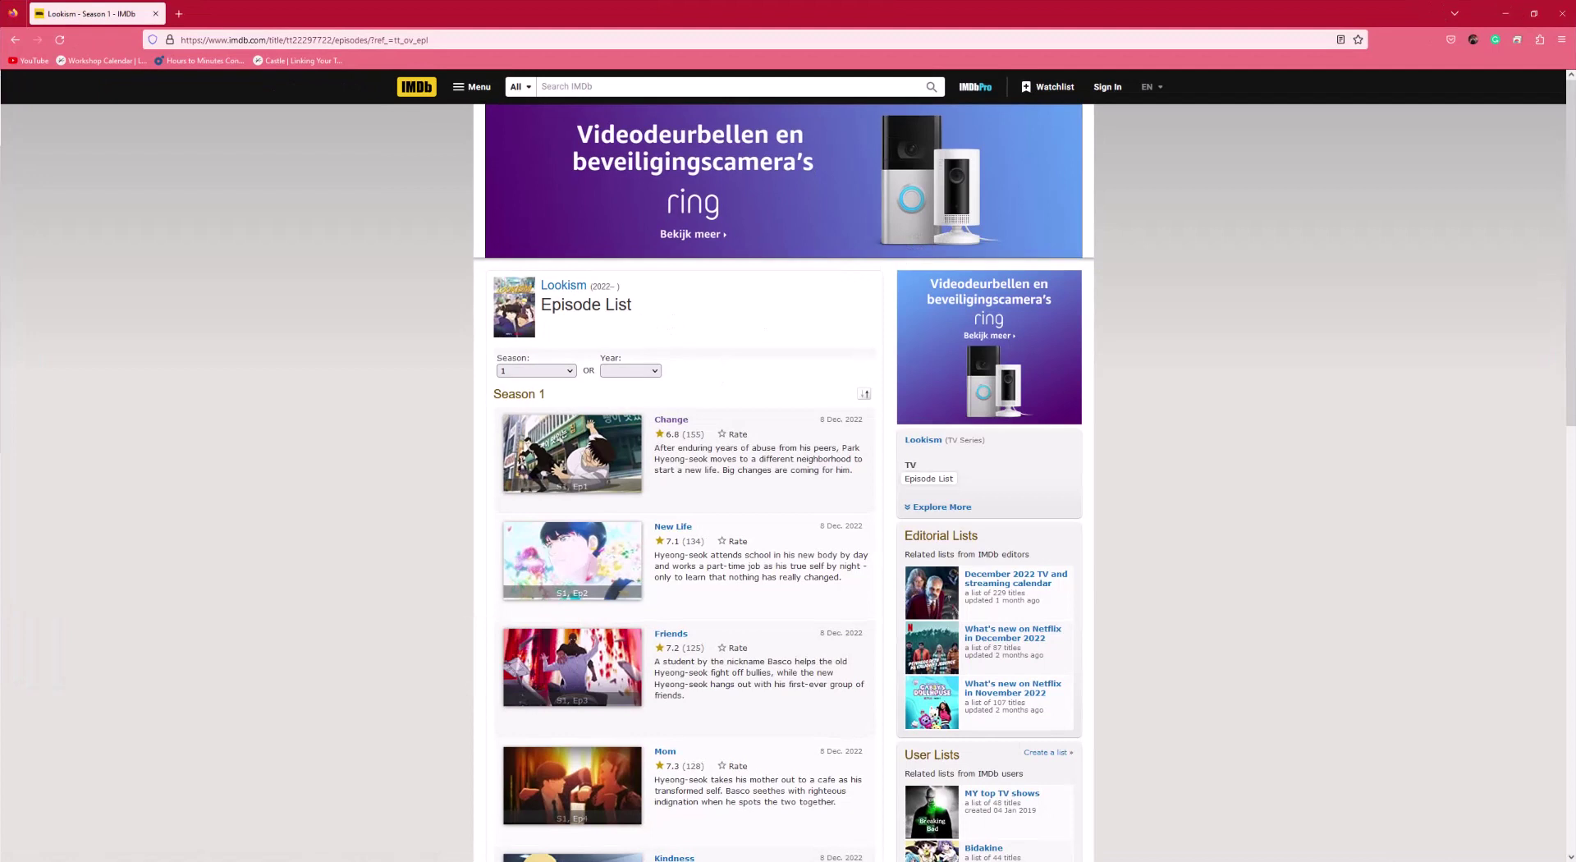
{"action": "left_click", "coordinate": [679, 420]}
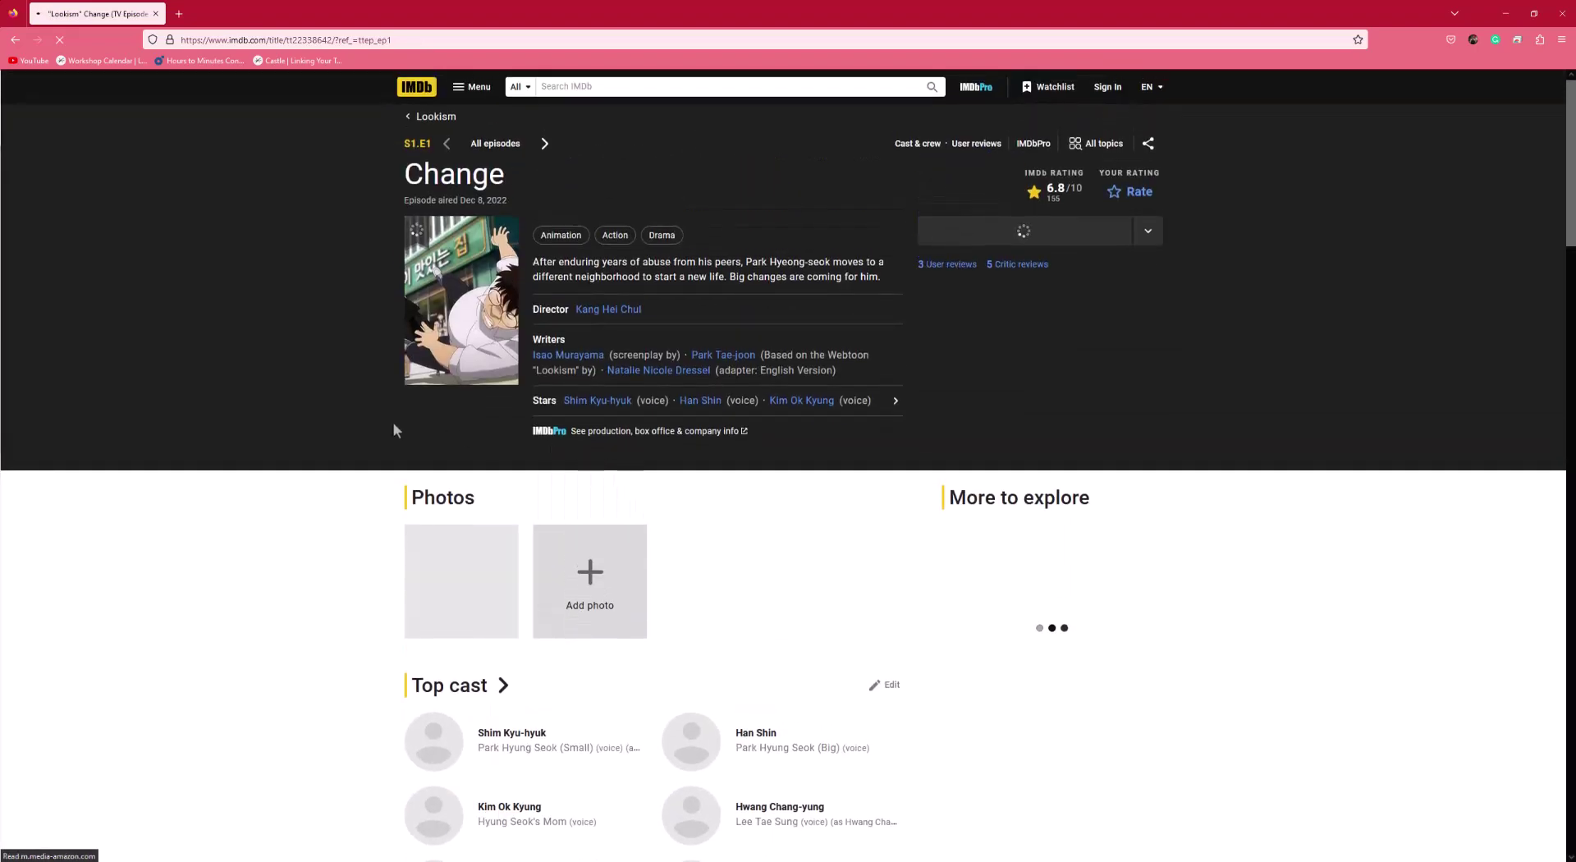
{"action": "scroll", "coordinate": [1041, 620], "scroll_direction": "down", "scroll_amount": 5}
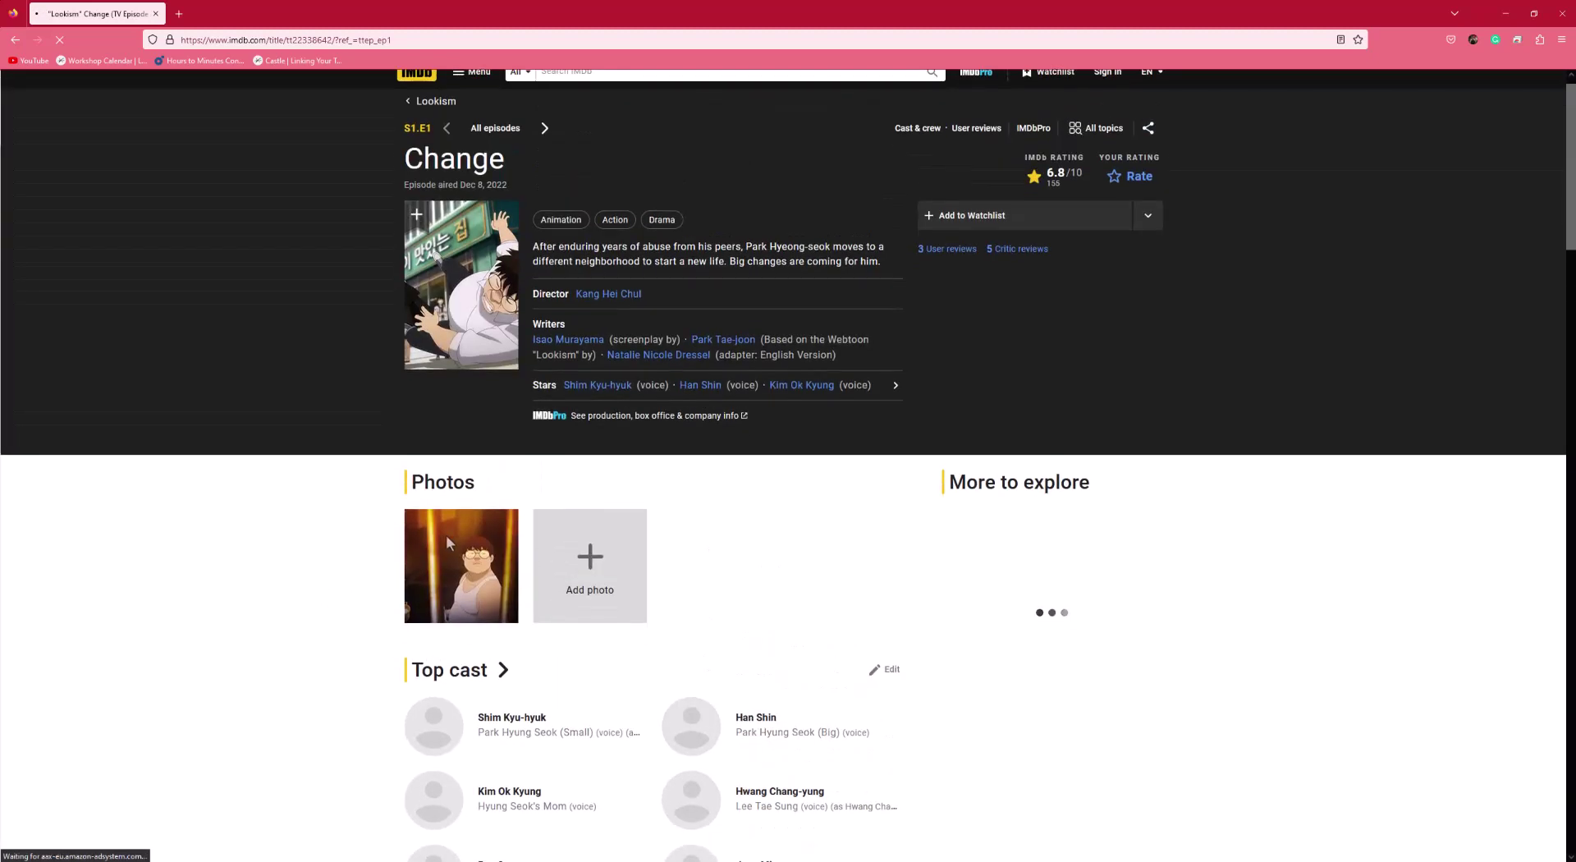
{"action": "left_click", "coordinate": [403, 41]}
{"action": "key", "text": "ctrl+c"}
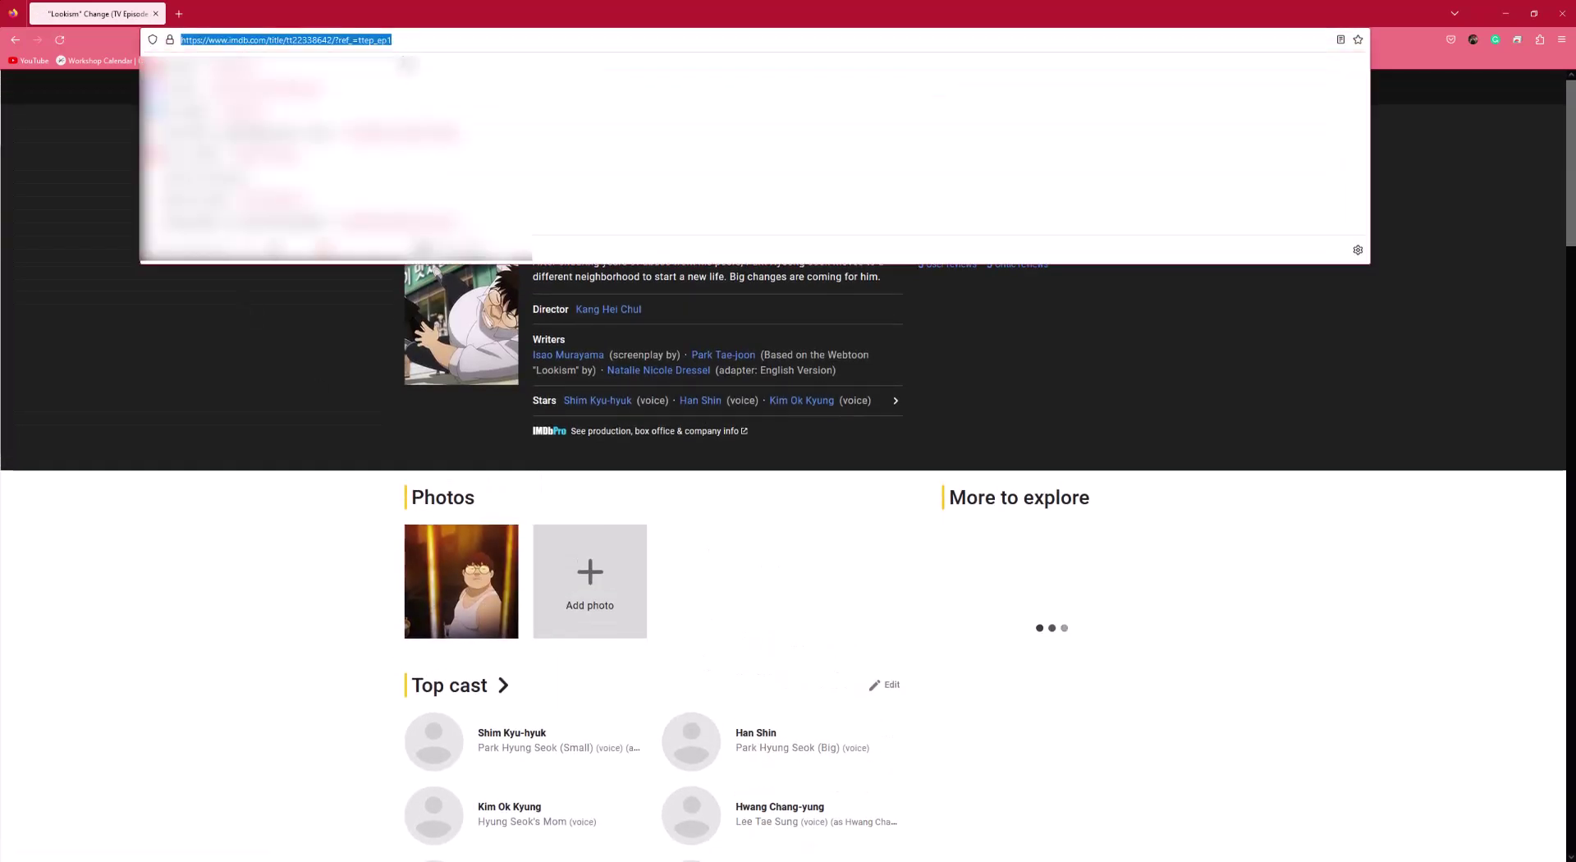
Back in Obsidian, paste the IMDb URL into the Lookism link and append the highlighted comment "==hi there this is a comment=="
{"action": "key", "text": "alt+Tab"}
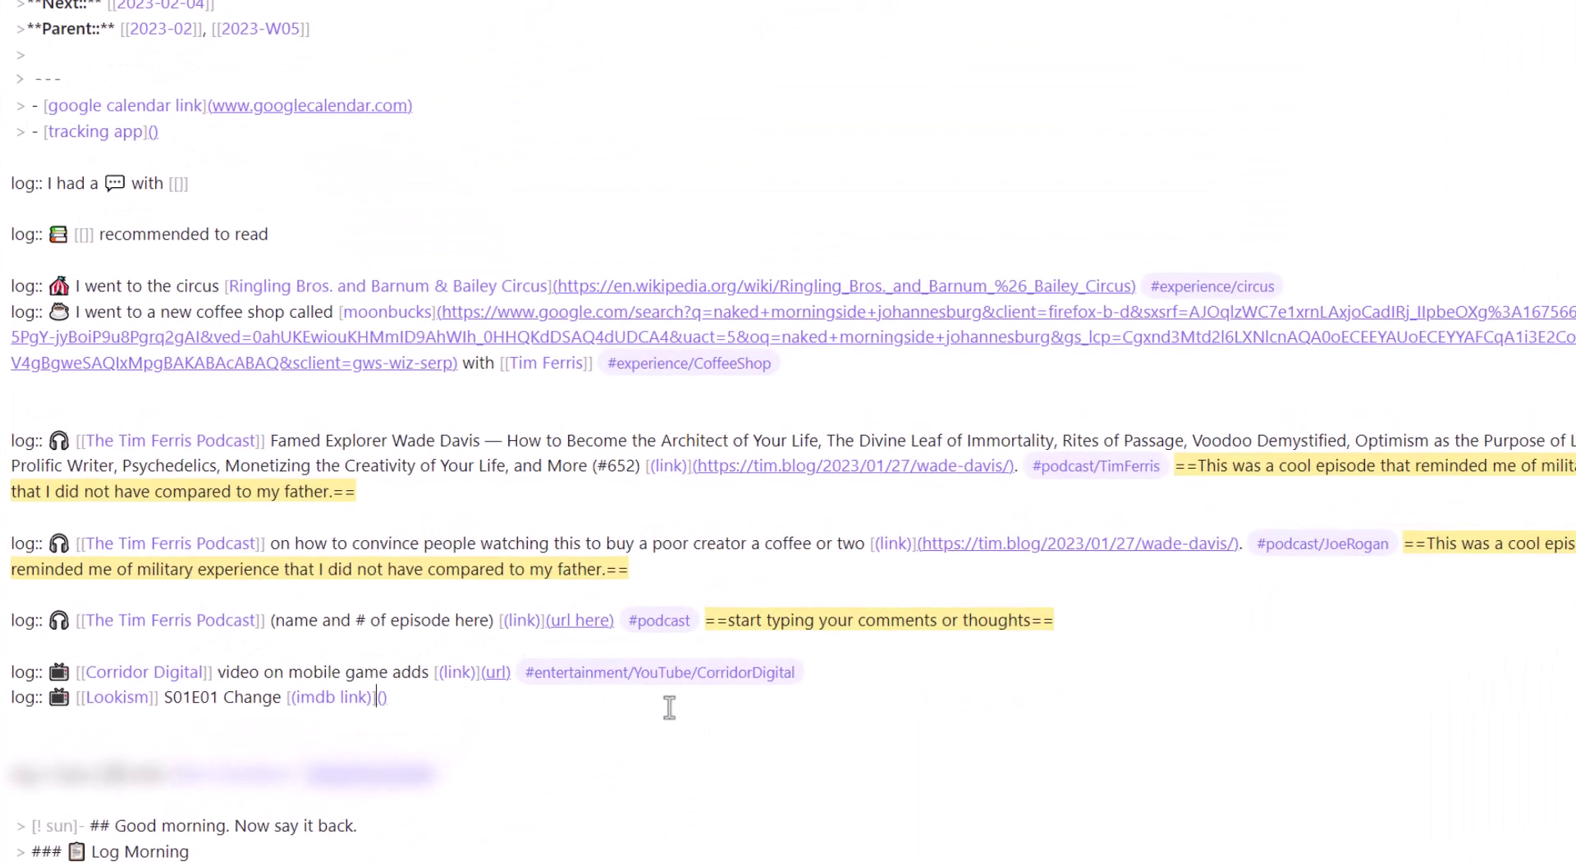
{"action": "key", "text": "ctrl+v"}
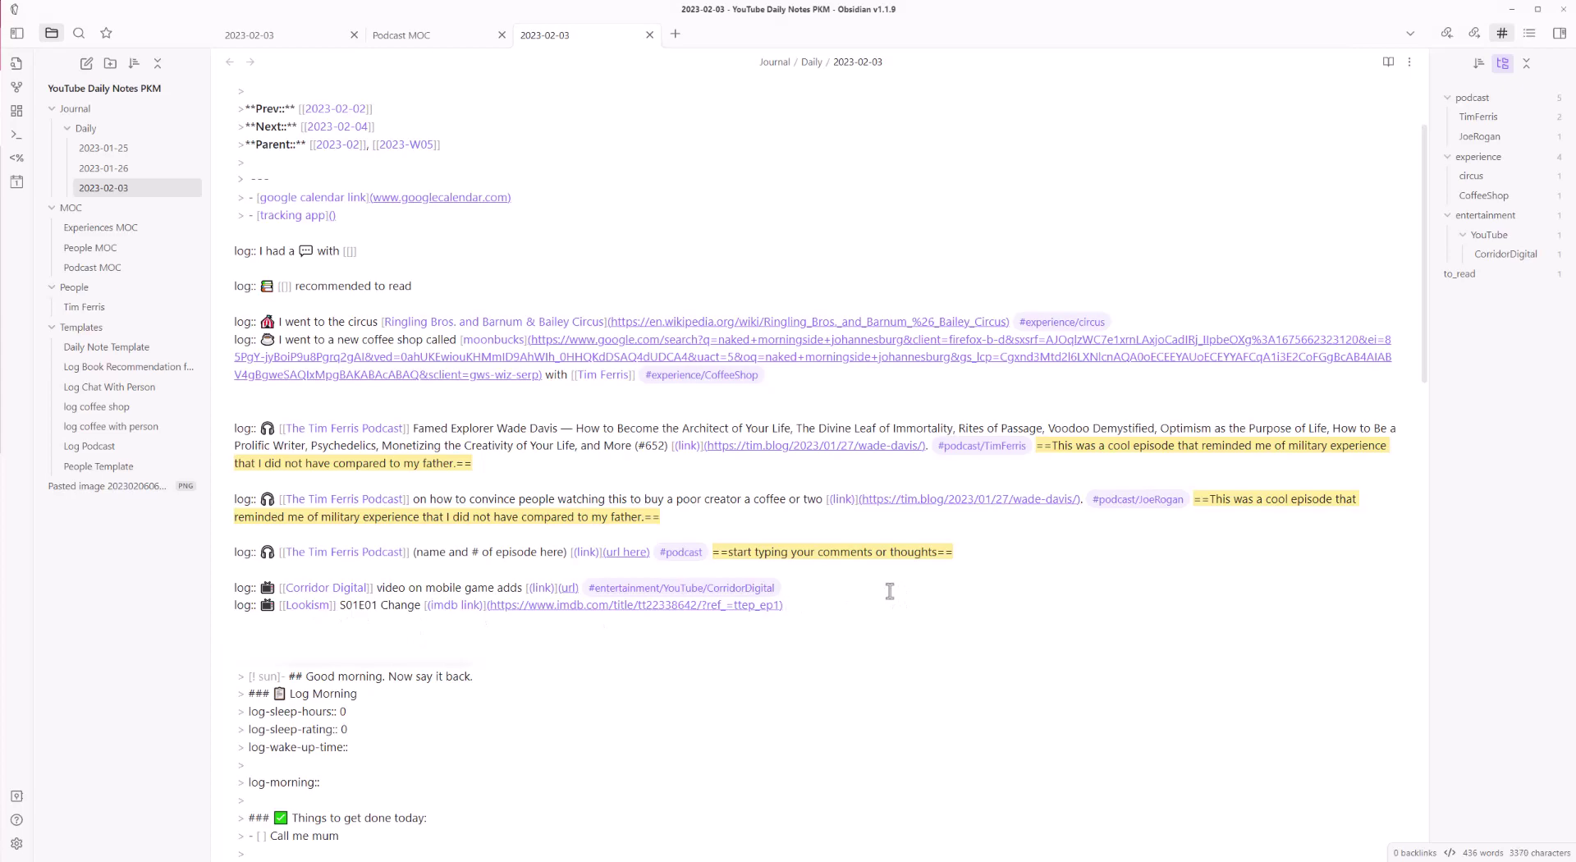
{"action": "type", "text": "="}
{"action": "type", "text": "="}
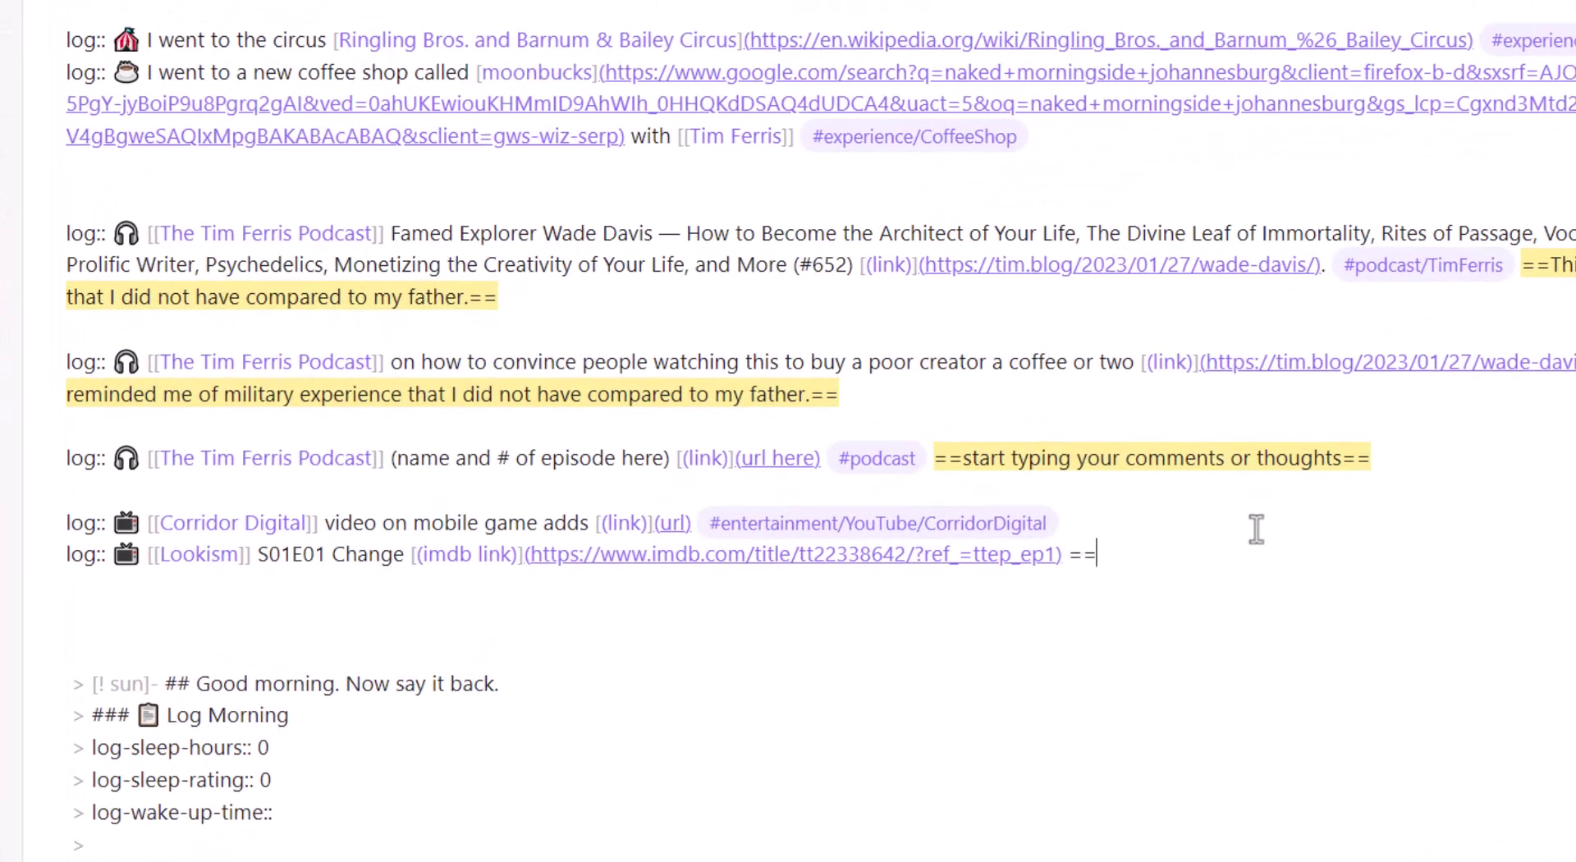
{"action": "type", "text": "hi there this is a comment=="}
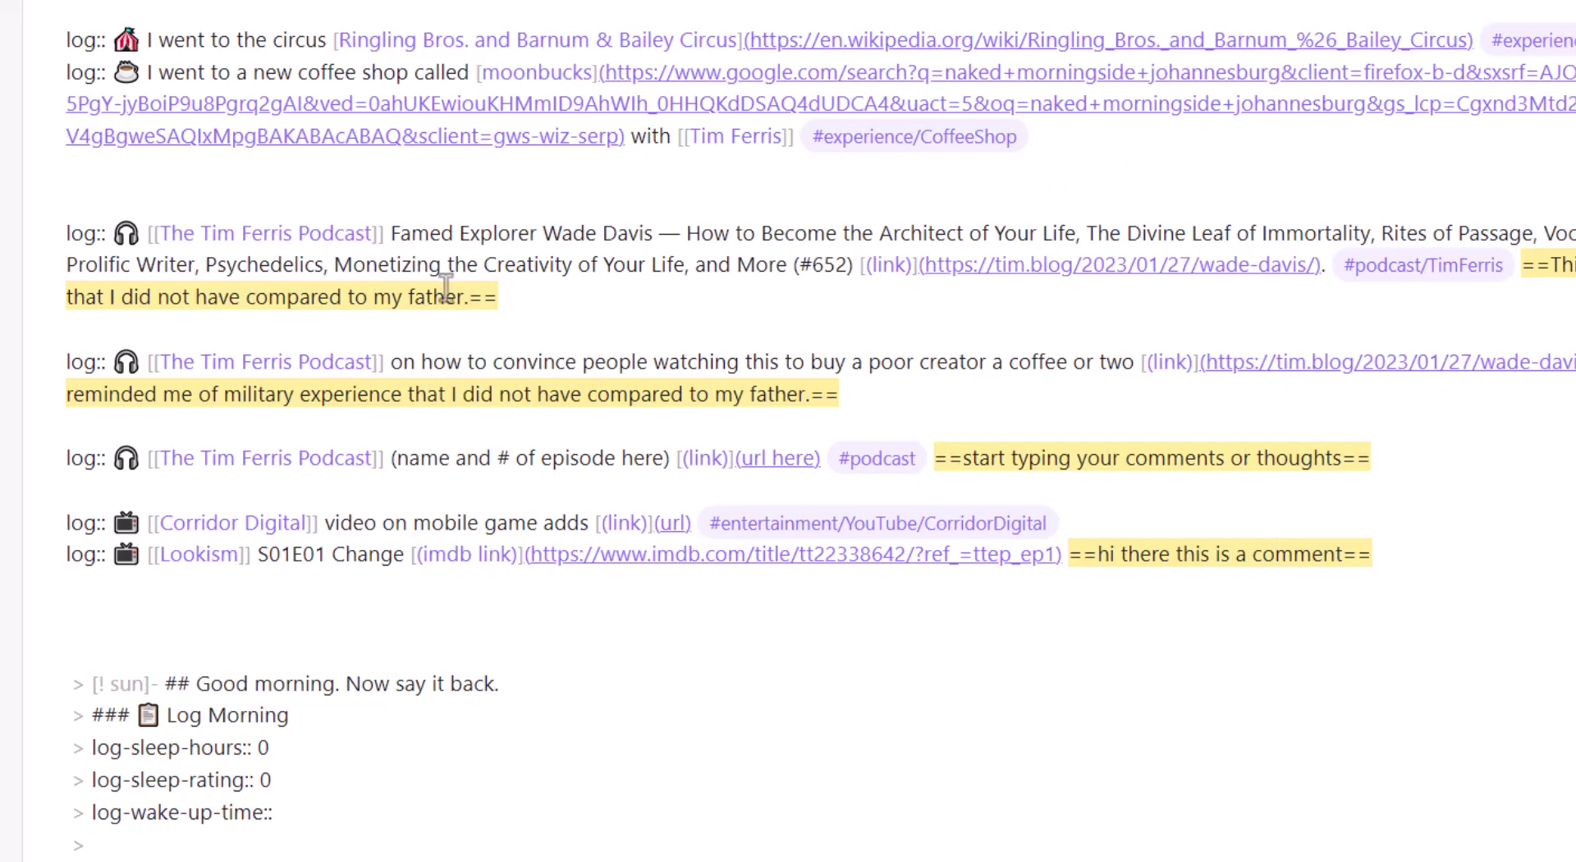
{"action": "left_click", "coordinate": [1141, 563], "text": "shift"}
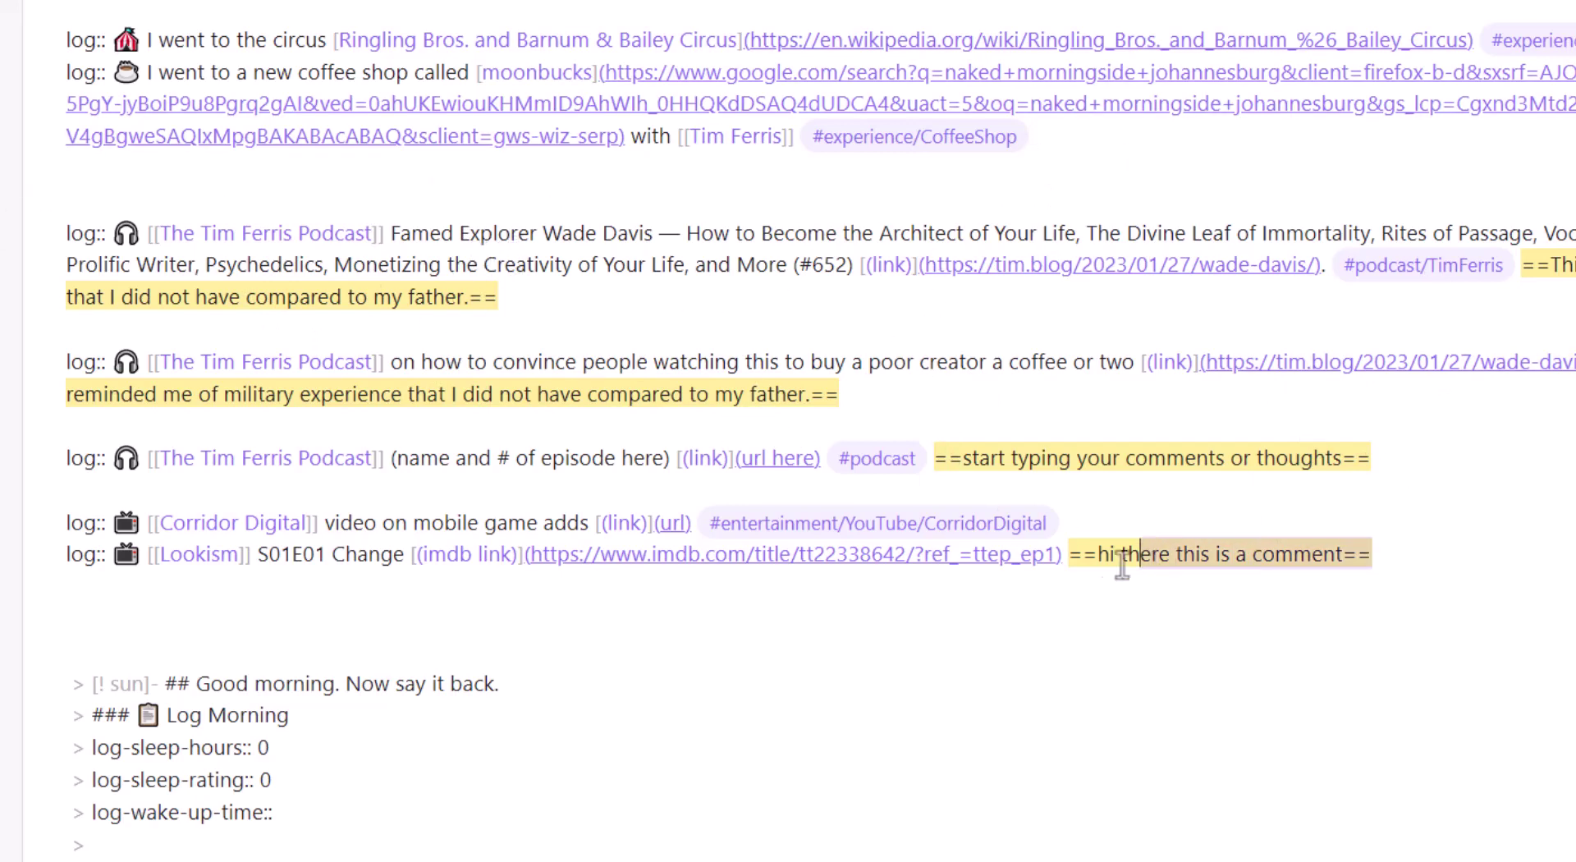
{"action": "key", "text": "shift+Left"}
{"action": "key", "text": "shift+Left"}
{"action": "key", "text": "shift+Left"}
{"action": "key", "text": "shift+Left"}
{"action": "key", "text": "shift+Left"}
{"action": "key", "text": "shift+Left"}
{"action": "key", "text": "shift+Left"}
{"action": "key", "text": "BackSpace"}
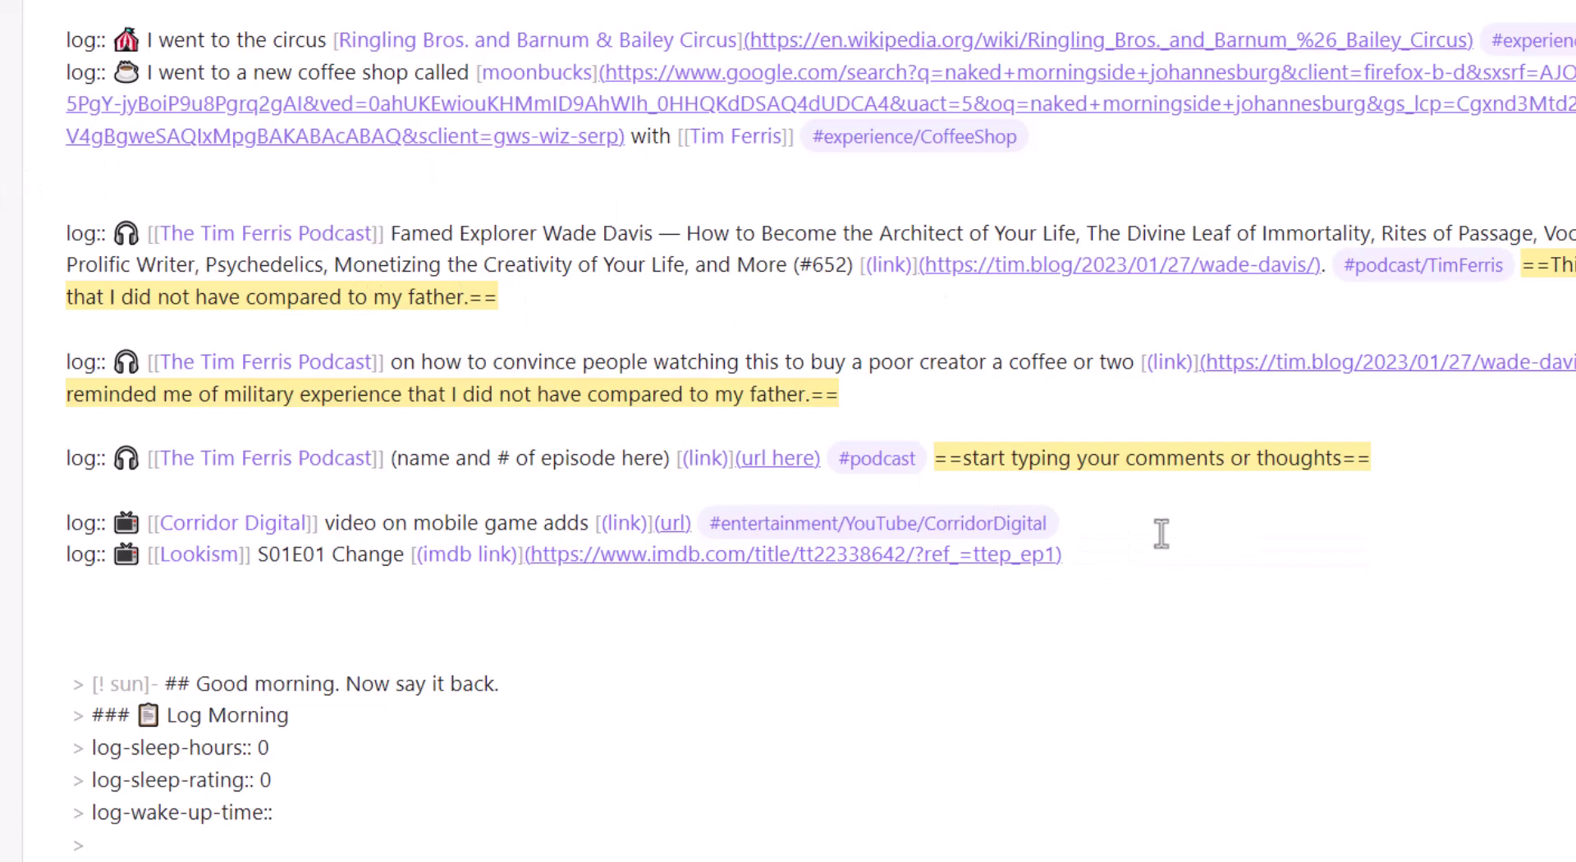
{"action": "key", "text": "ctrl+z"}
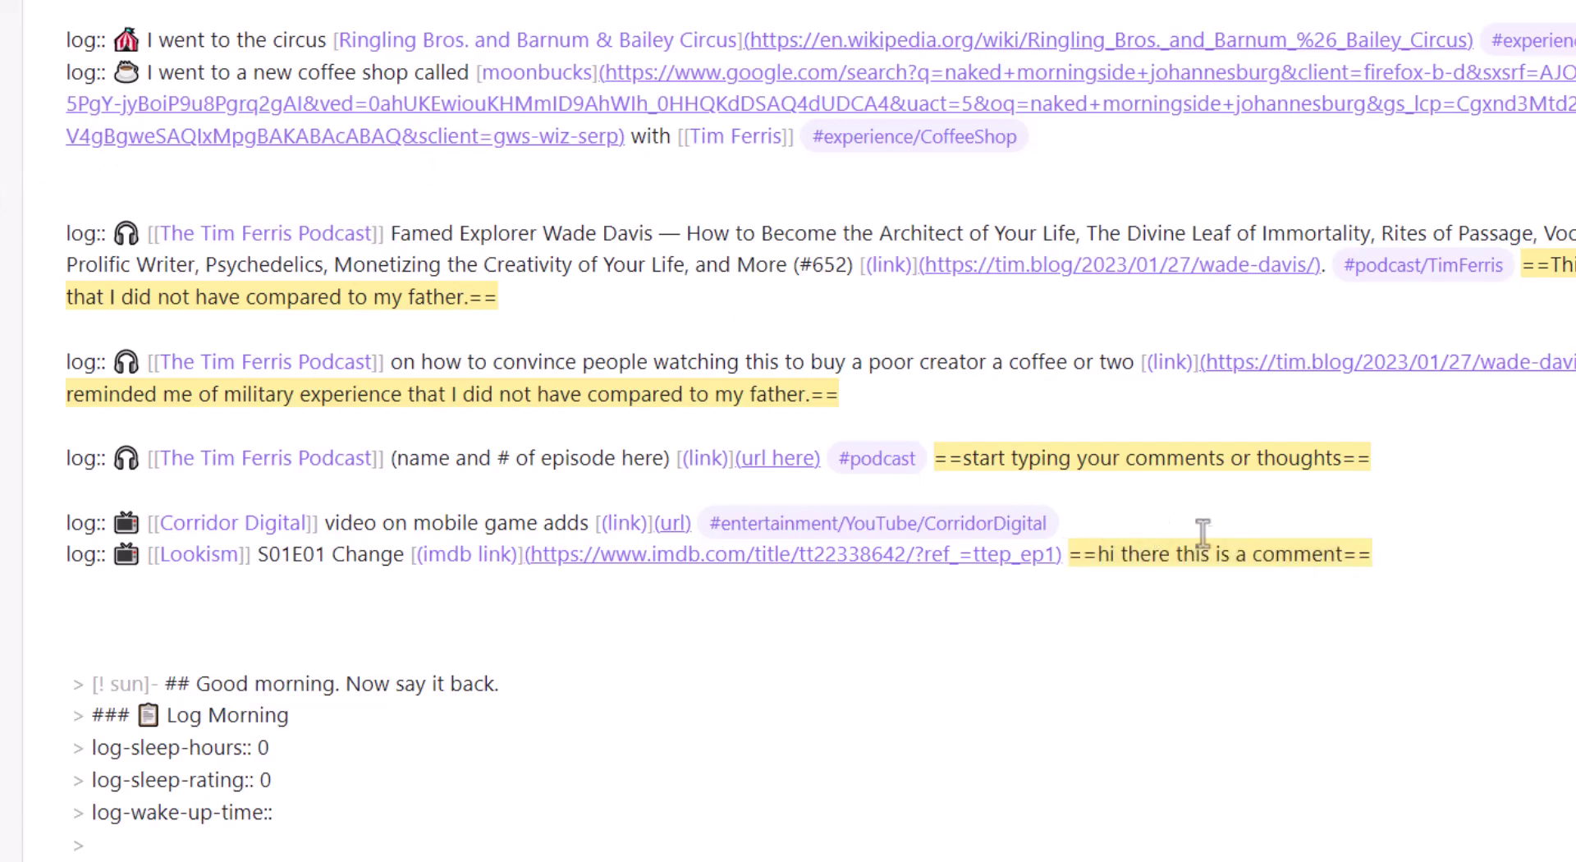
Insert the tag #entertainment/Series/Anime/Lookism between the IMDb link and the highlighted comment in the Lookism entry
{"action": "left_click", "coordinate": [1064, 556]}
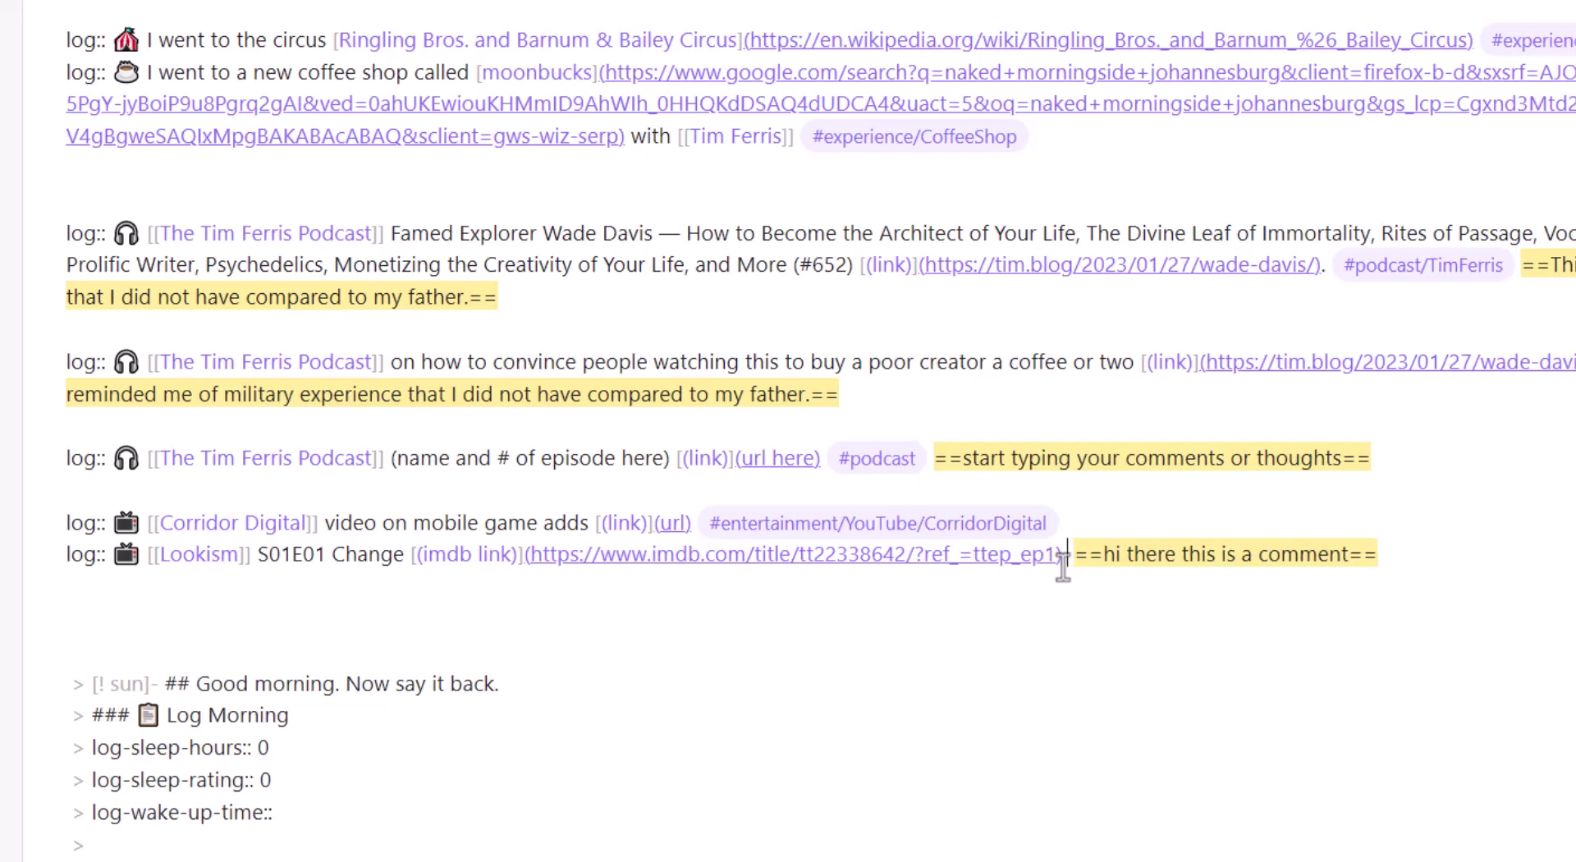
{"action": "type", "text": "#entertainment/ "}
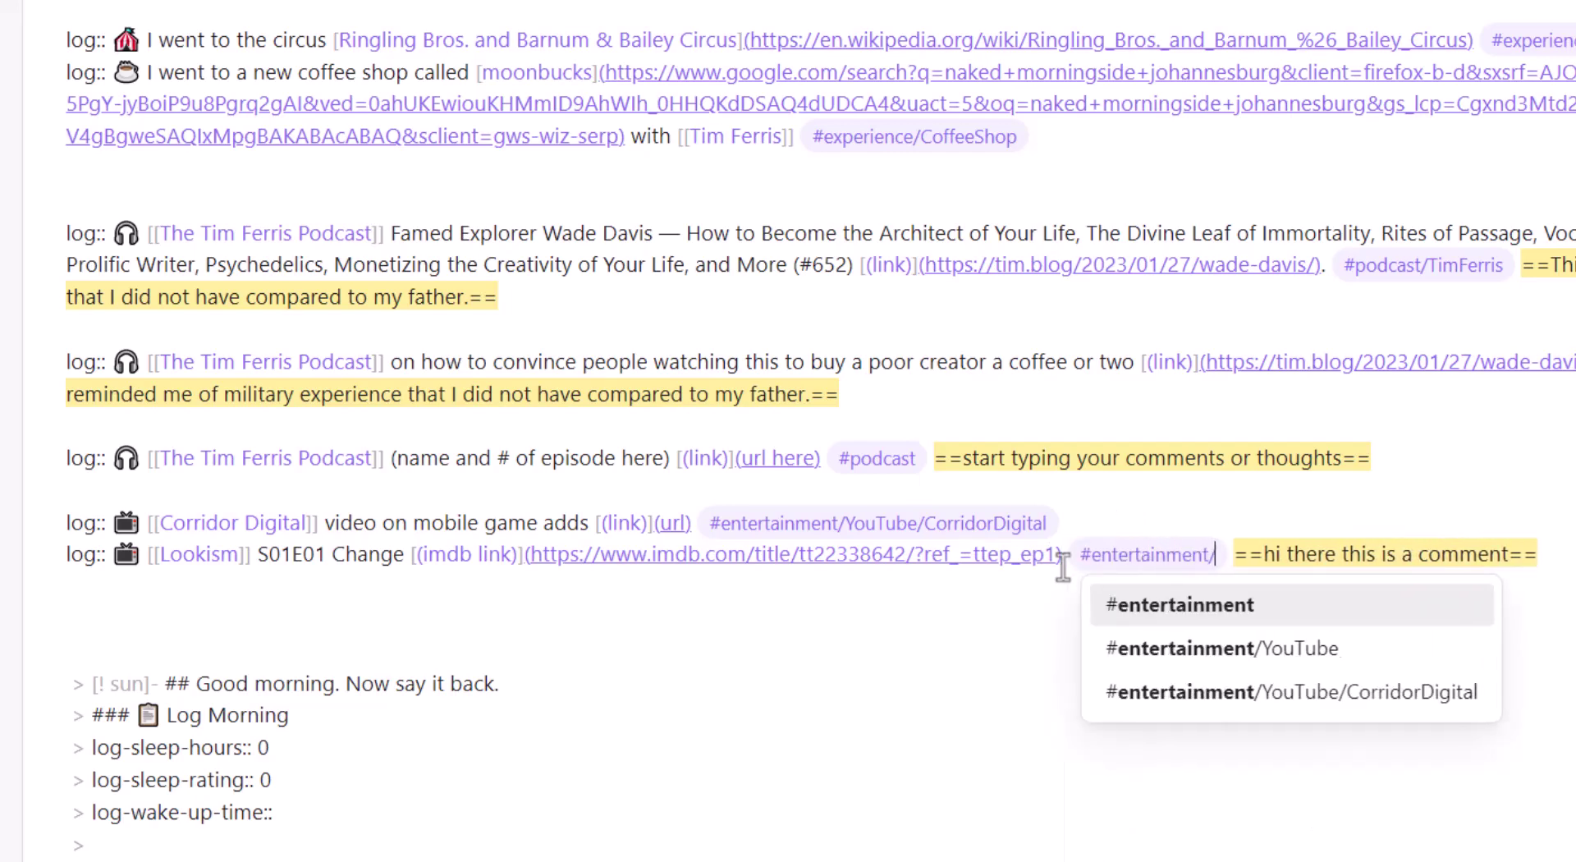
{"action": "type", "text": "series"}
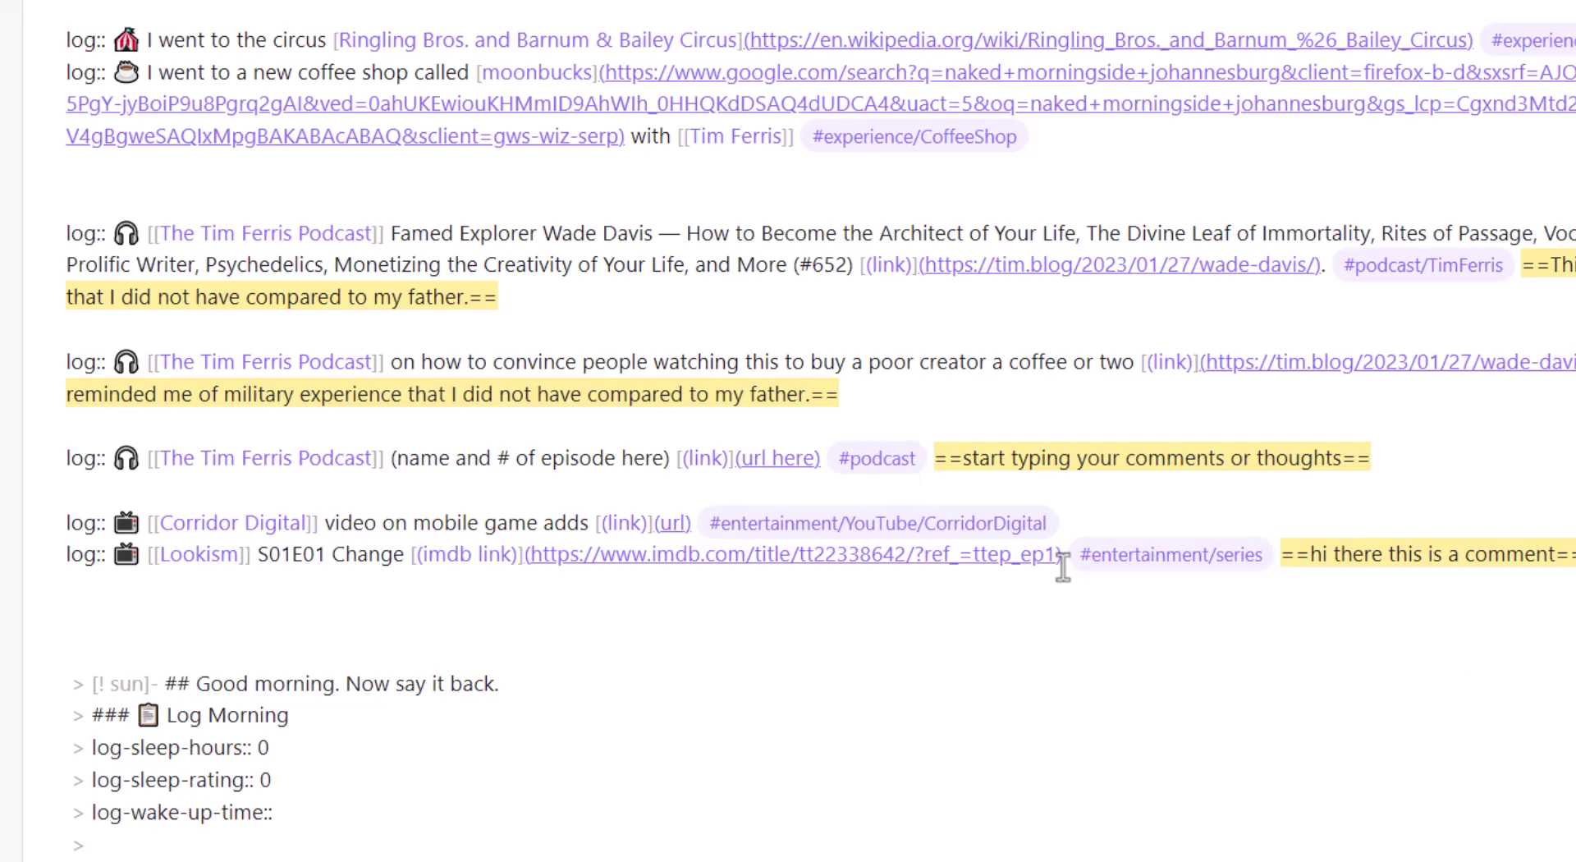
{"action": "key", "text": "BackSpace"}
{"action": "key", "text": "BackSpace"}
{"action": "key", "text": "BackSpace"}
{"action": "key", "text": "BackSpace"}
{"action": "key", "text": "BackSpace"}
{"action": "key", "text": "BackSpace"}
{"action": "type", "text": "S"}
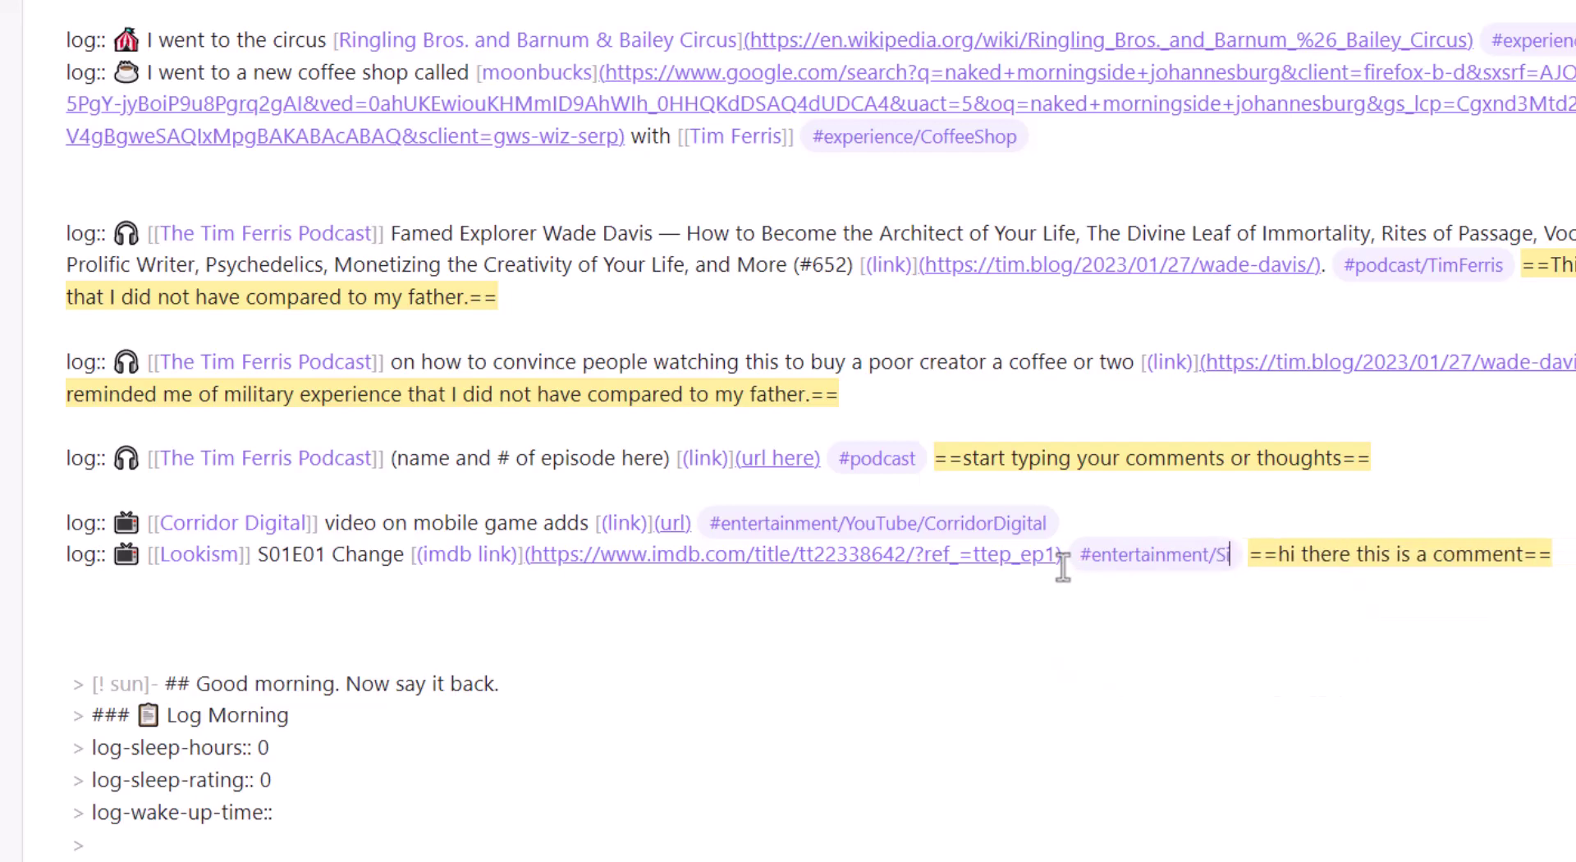
{"action": "type", "text": "eries"}
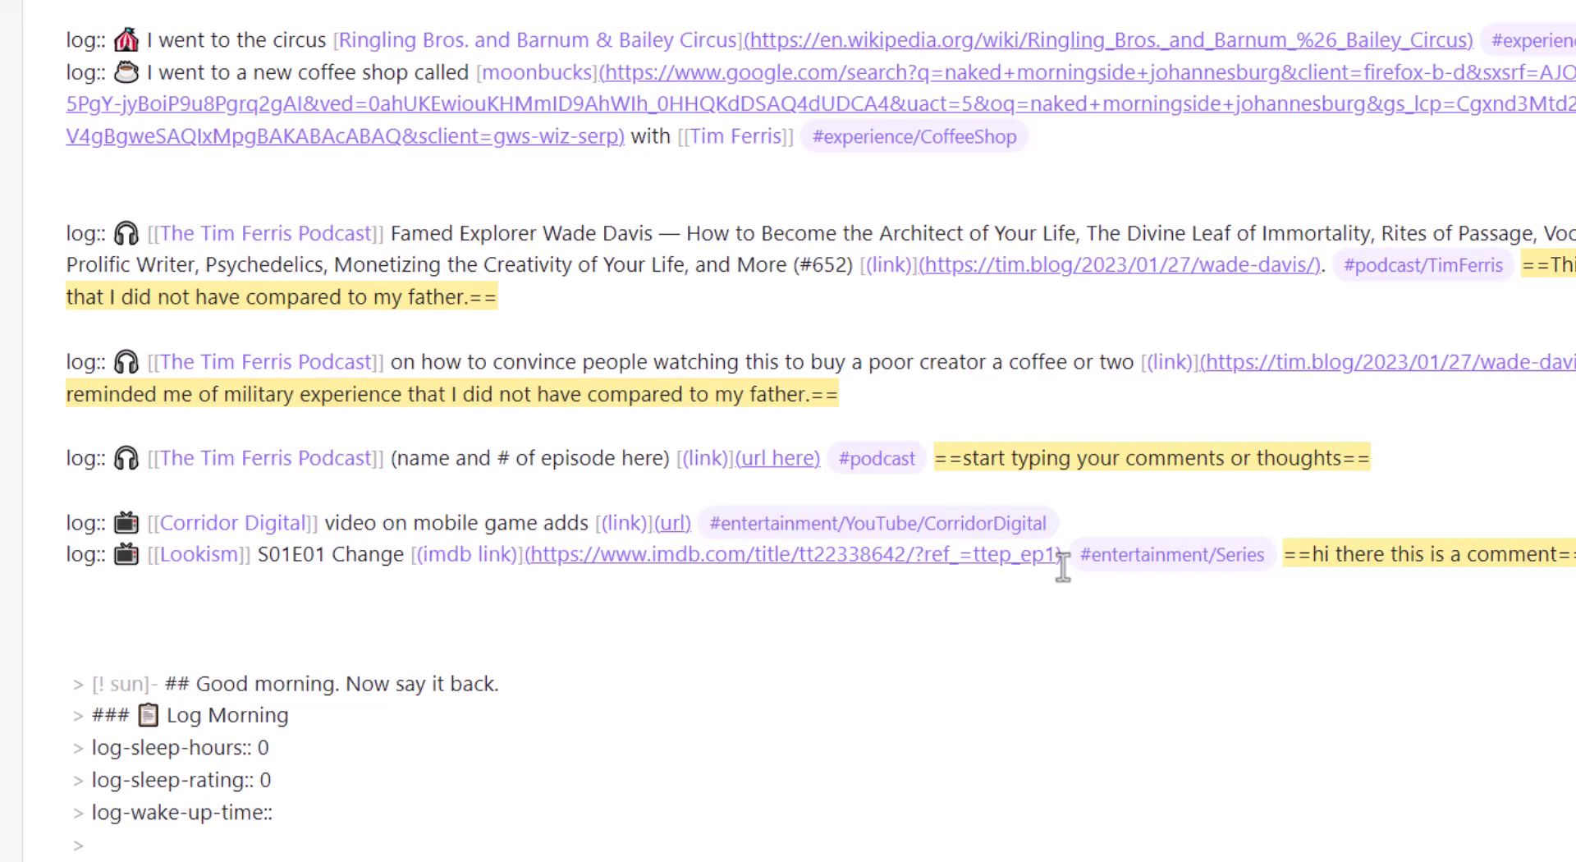
{"action": "type", "text": "/"}
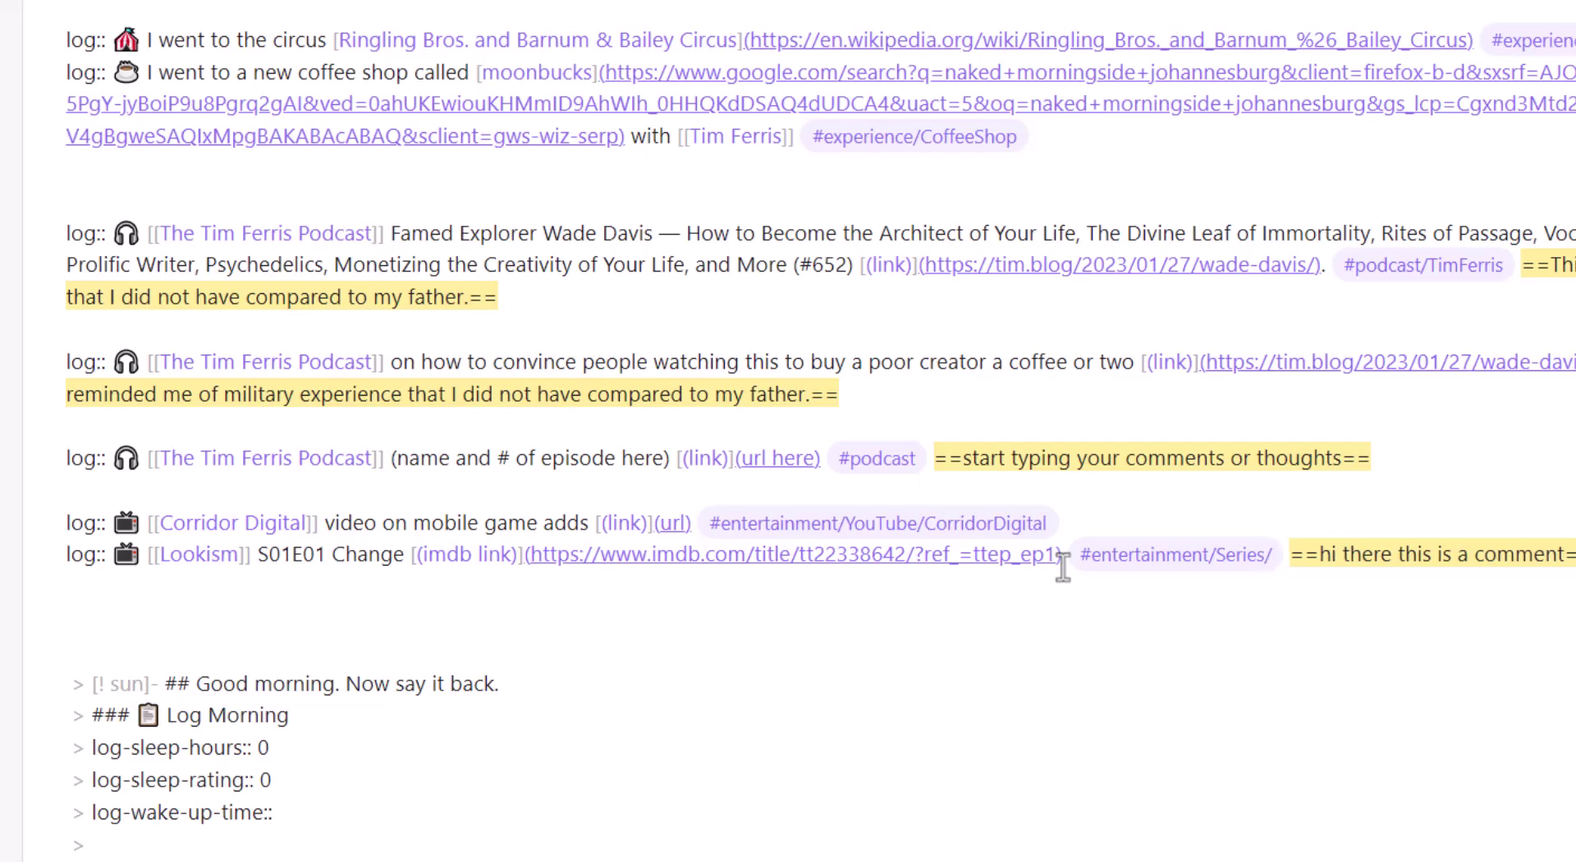
{"action": "type", "text": "Anime/"}
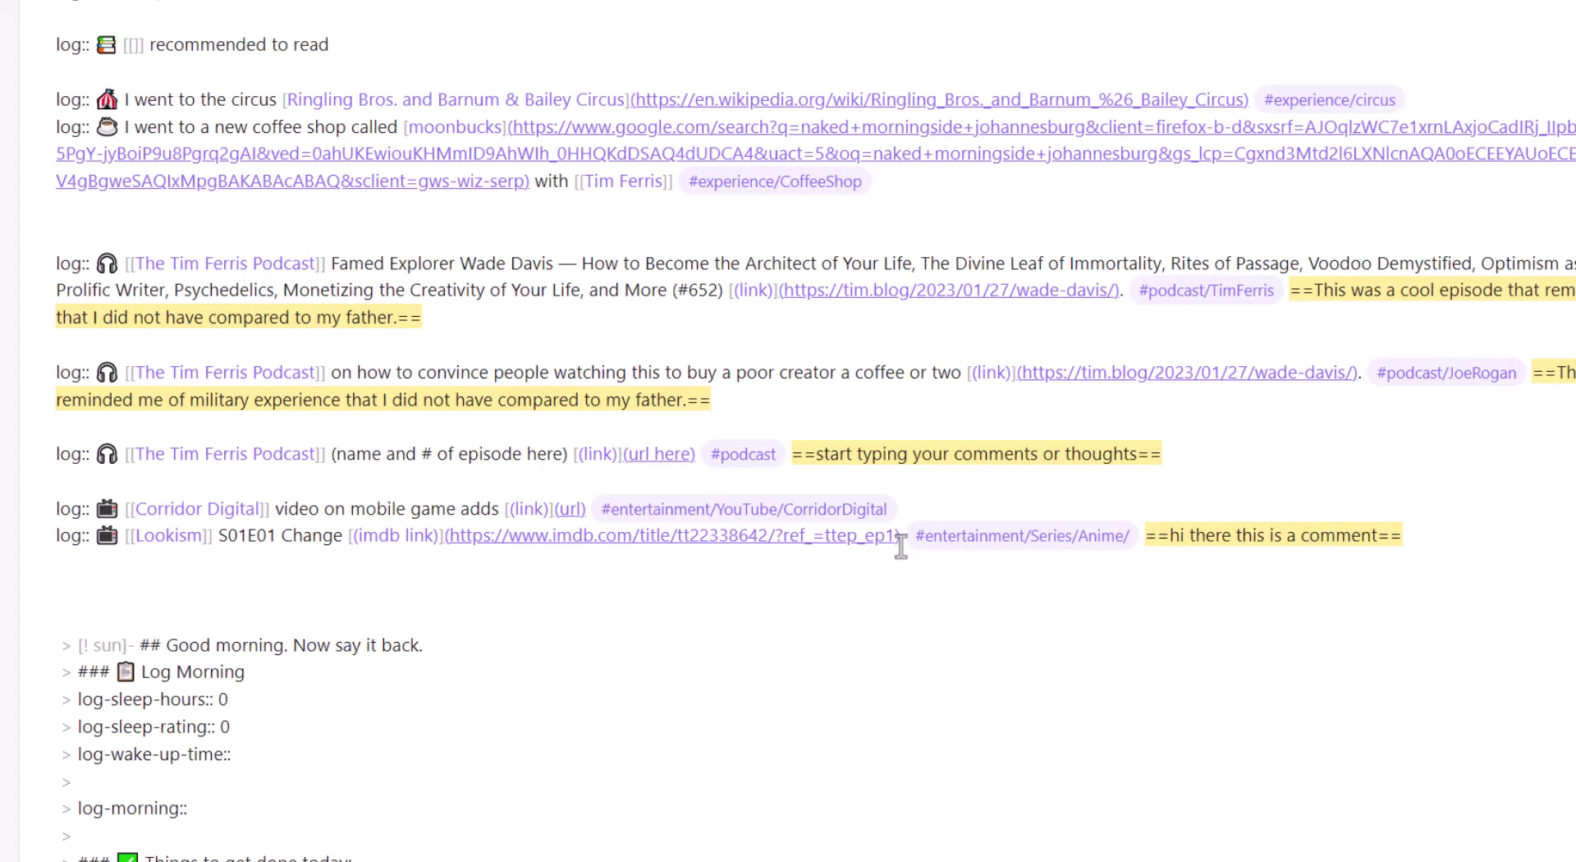
{"action": "type", "text": "Lookism"}
Duplicate the whole Lookism log entry onto a new line directly below it
{"action": "left_click", "coordinate": [57, 611]}
{"action": "triple_click", "coordinate": [27, 538]}
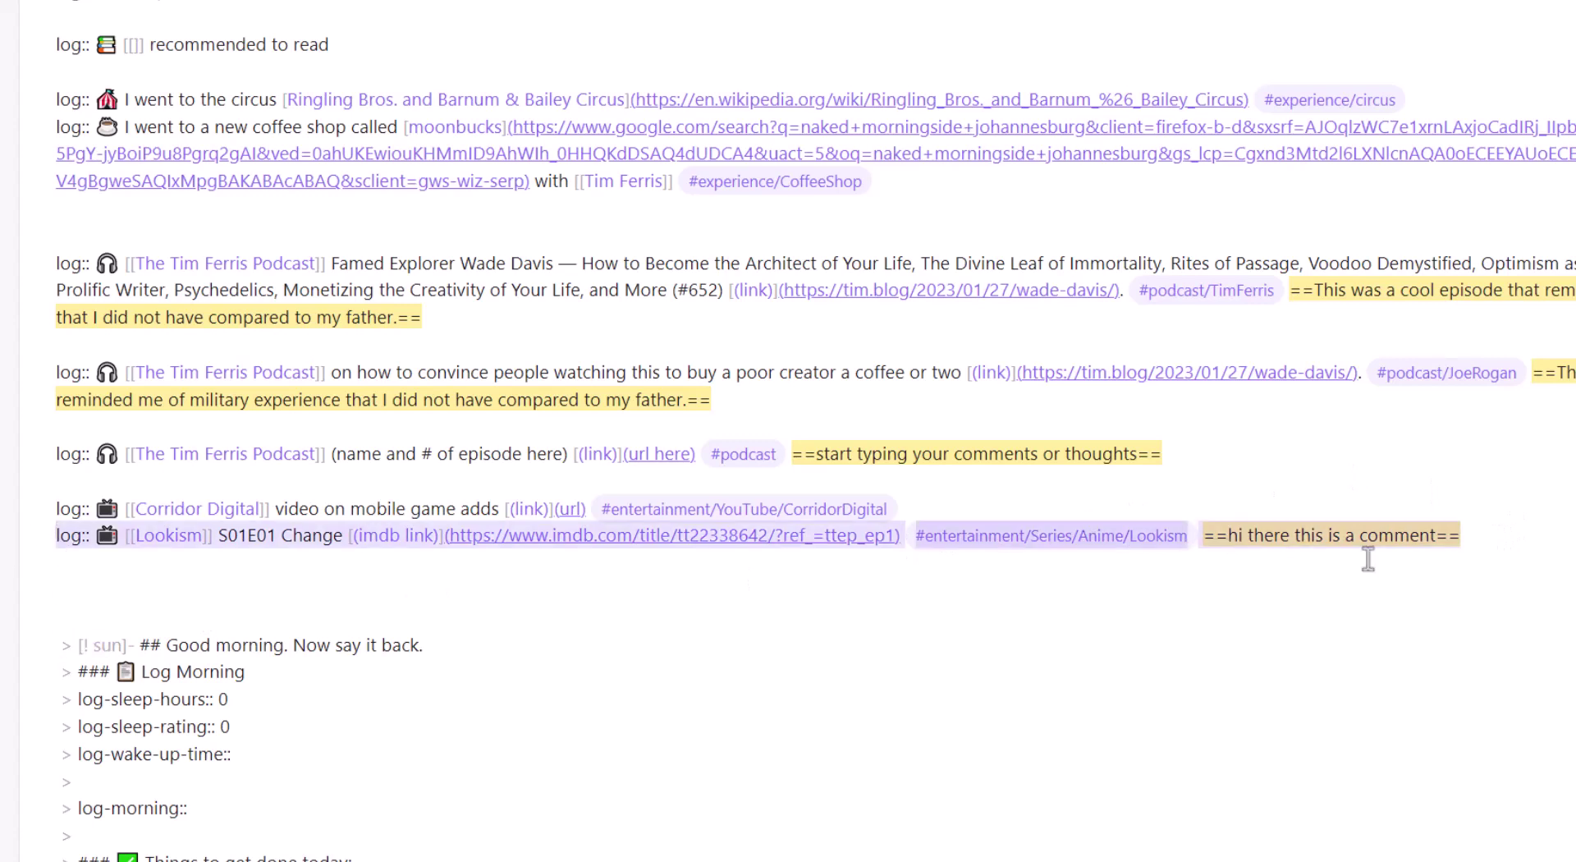
{"action": "key", "text": "ctrl+c"}
{"action": "key", "text": "End"}
{"action": "key", "text": "Return"}
{"action": "key", "text": "ctrl+v"}
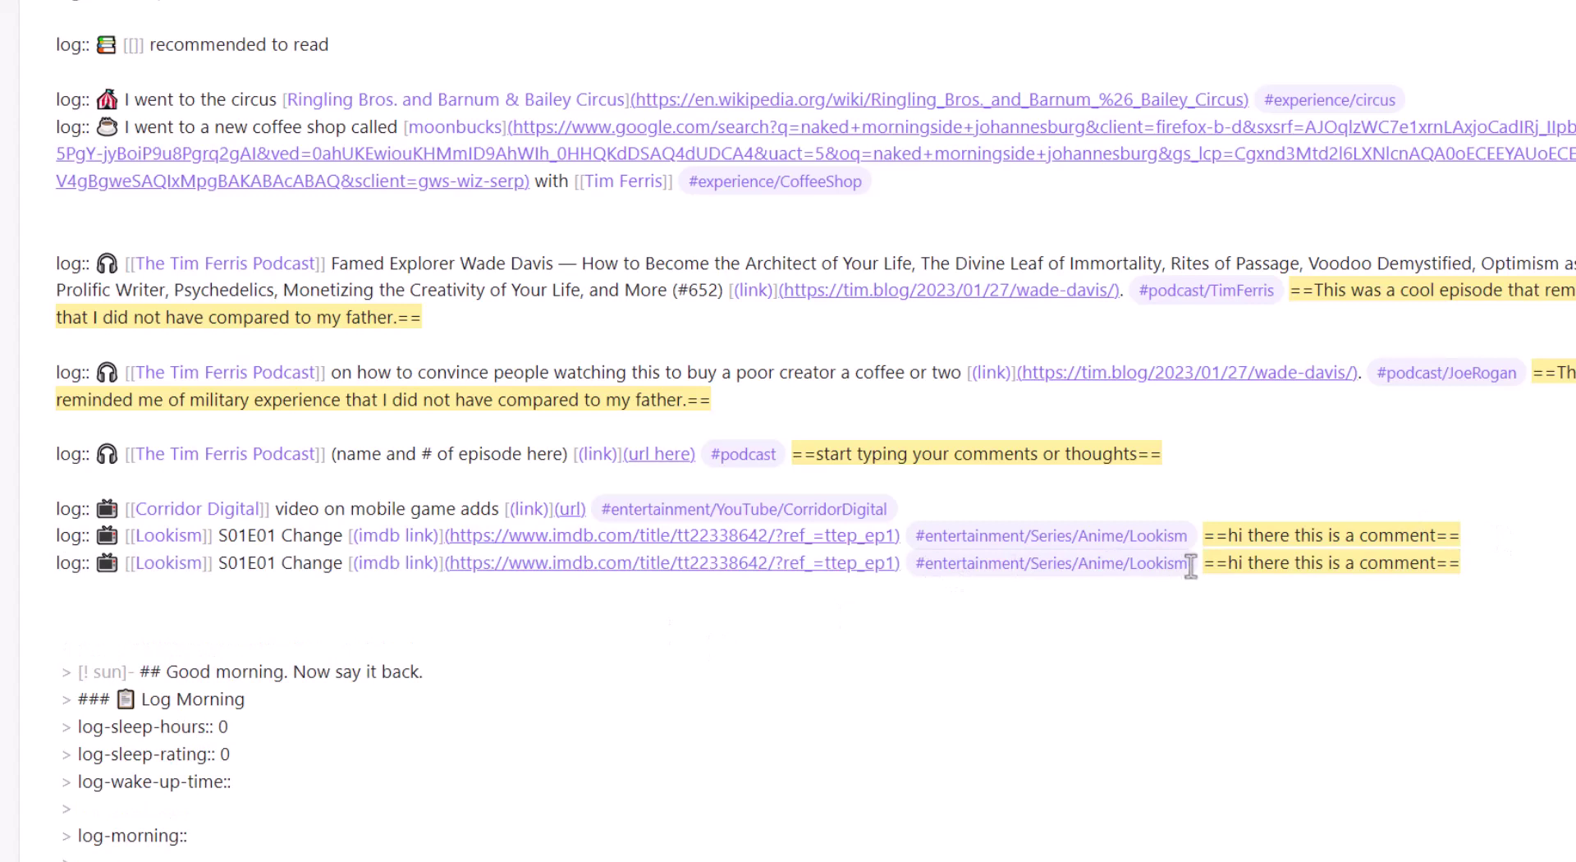
In the duplicated entry, replace the episode title with "game of trhornes" and the internal link with [[Game of Thrones]]
{"action": "left_click_drag", "start_coordinate": [1187, 563], "coordinate": [925, 567]}
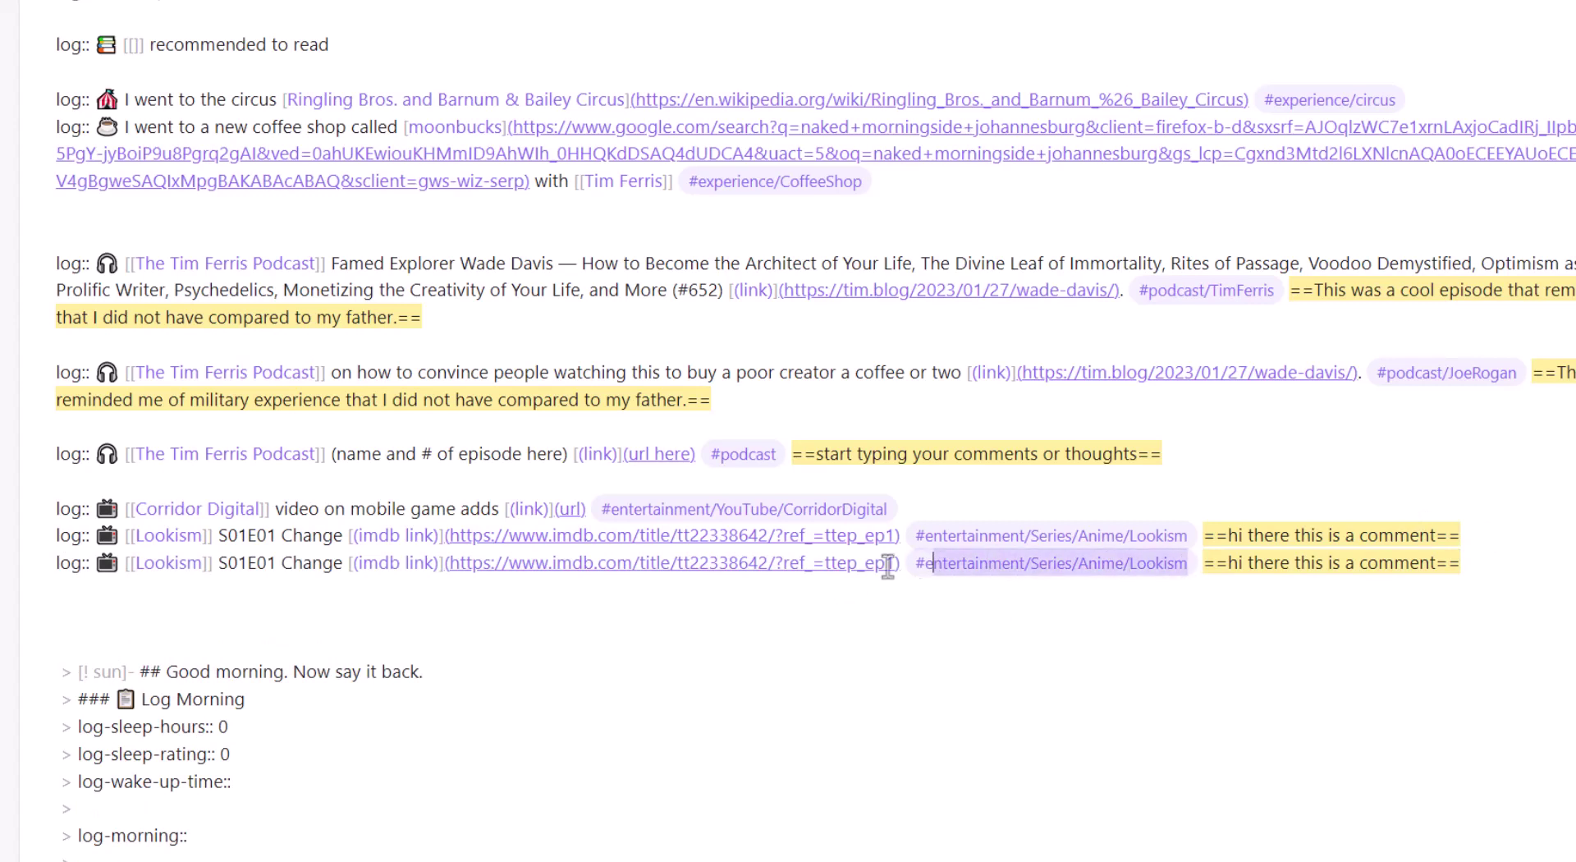
{"action": "key", "text": "Left"}
{"action": "key", "text": "Right"}
{"action": "key", "text": "Right"}
{"action": "double_click", "coordinate": [305, 564]}
{"action": "type", "text": "game"}
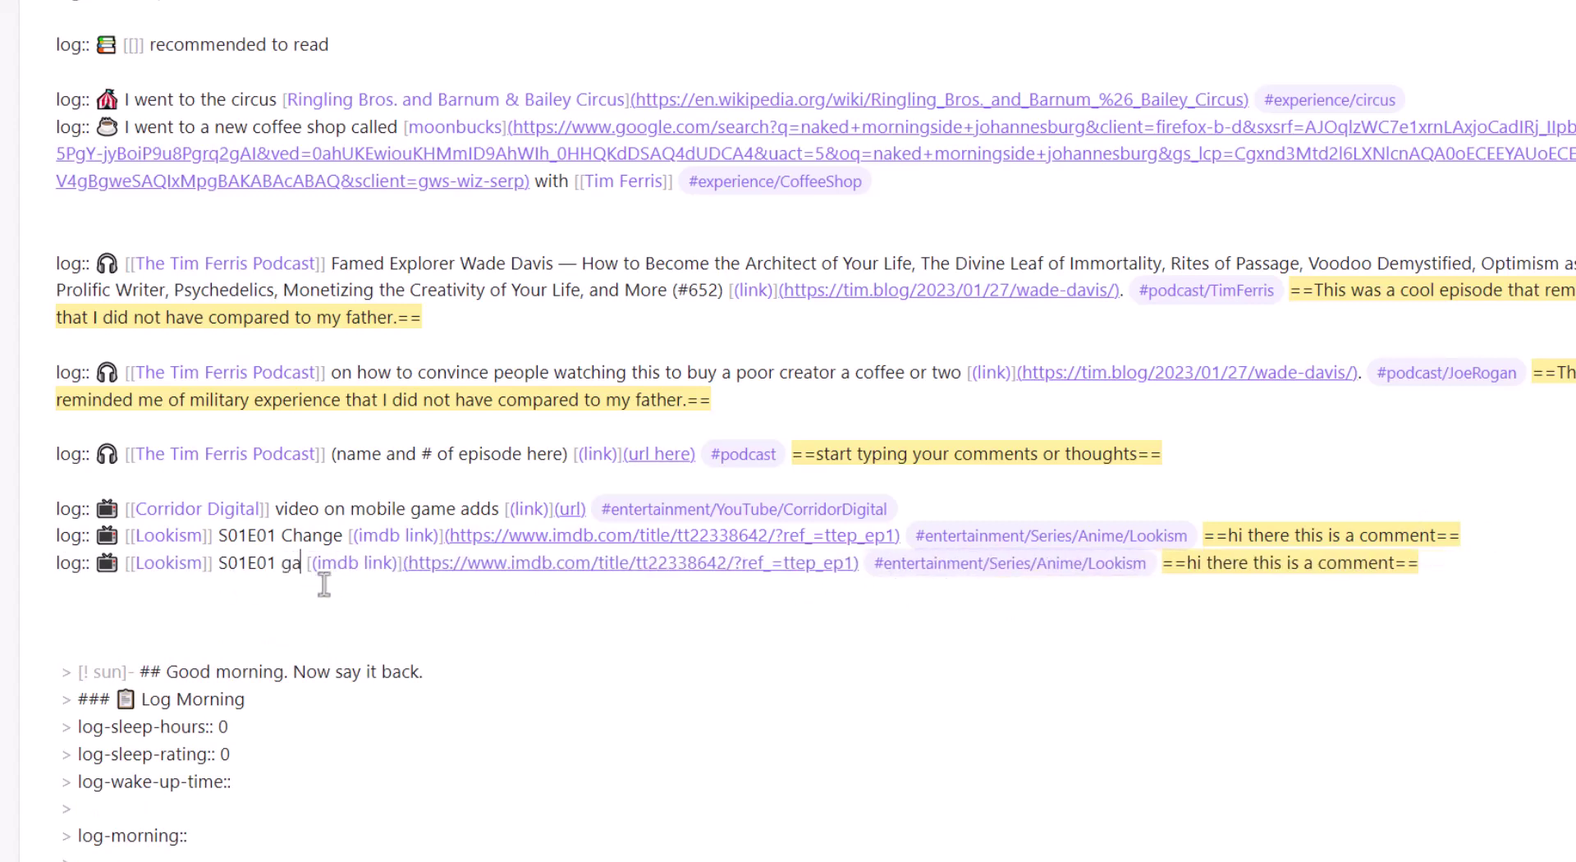
{"action": "type", "text": " of t"}
{"action": "type", "text": "rhornes"}
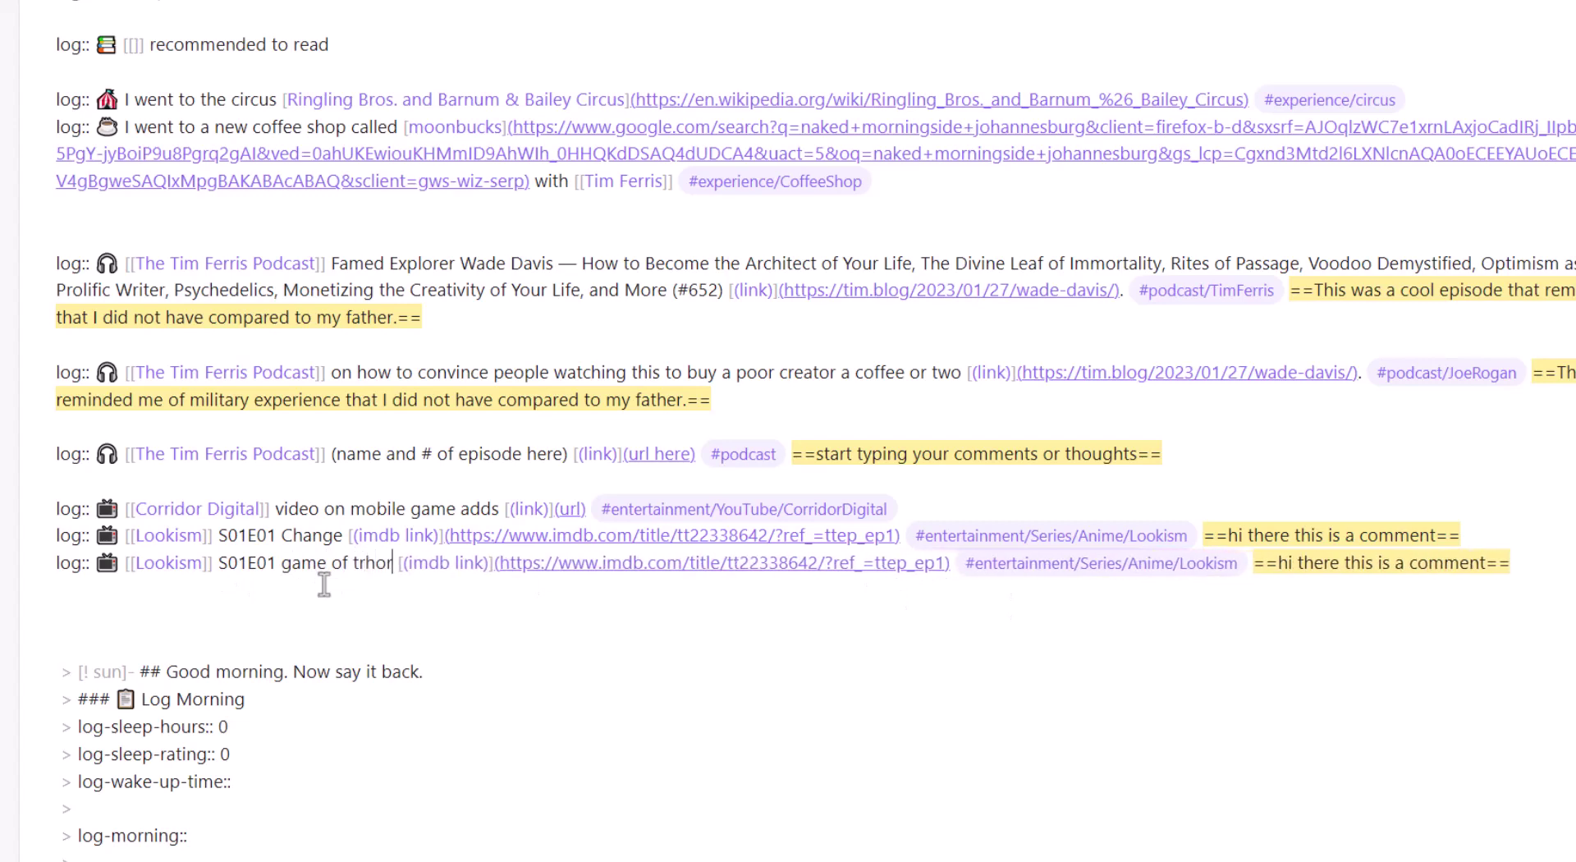
{"action": "double_click", "coordinate": [156, 563]}
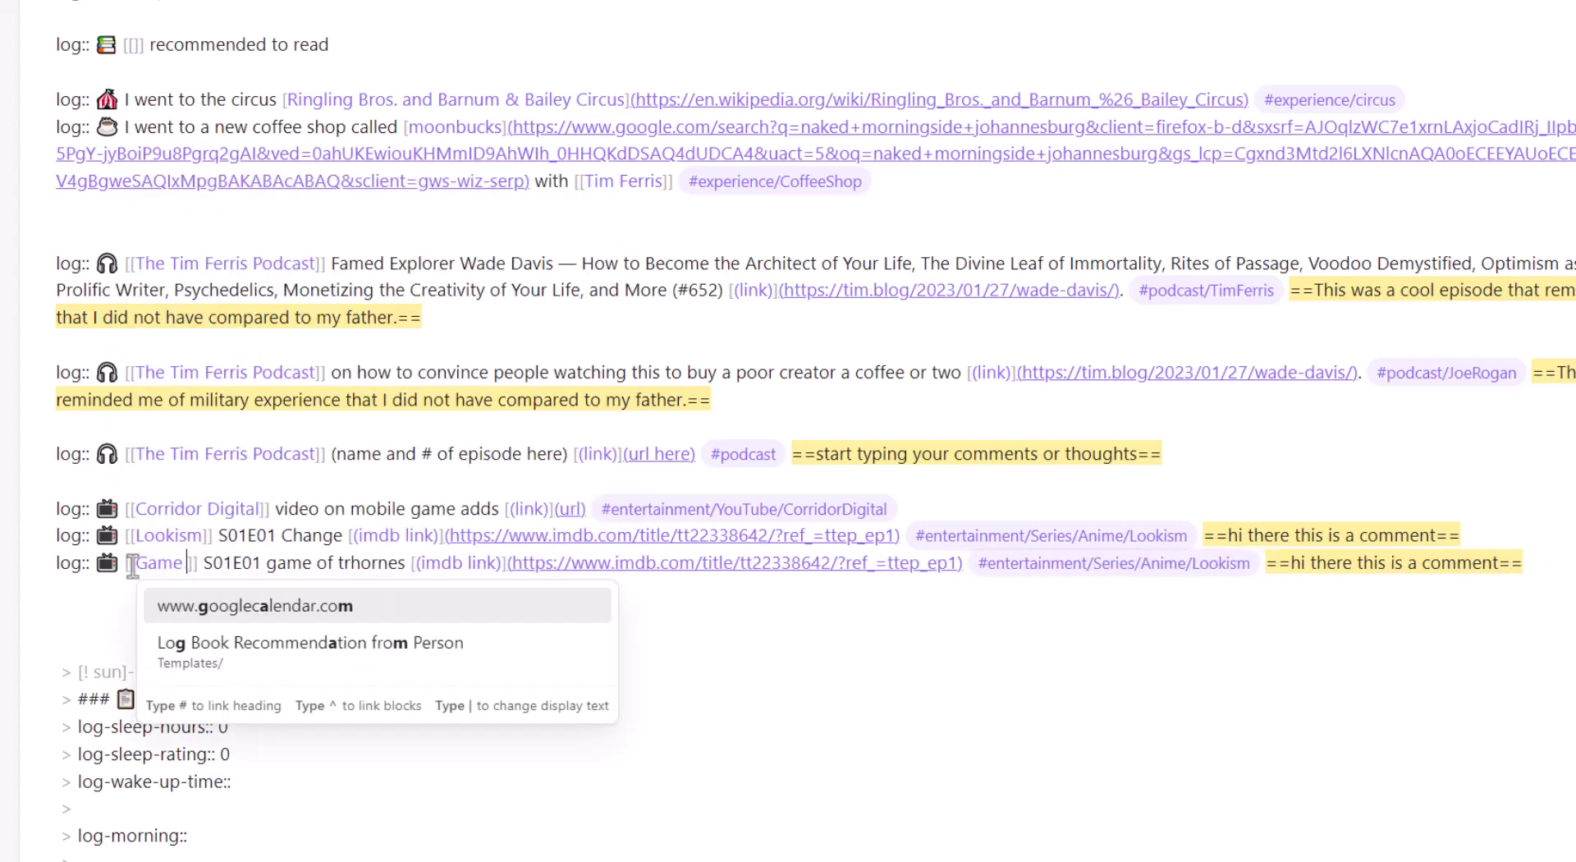
{"action": "type", "text": "Game of Thrones"}
Change the Game of Thrones entry's tag to #entertainment/Series/fantasy/GOT
{"action": "left_click", "coordinate": [451, 565]}
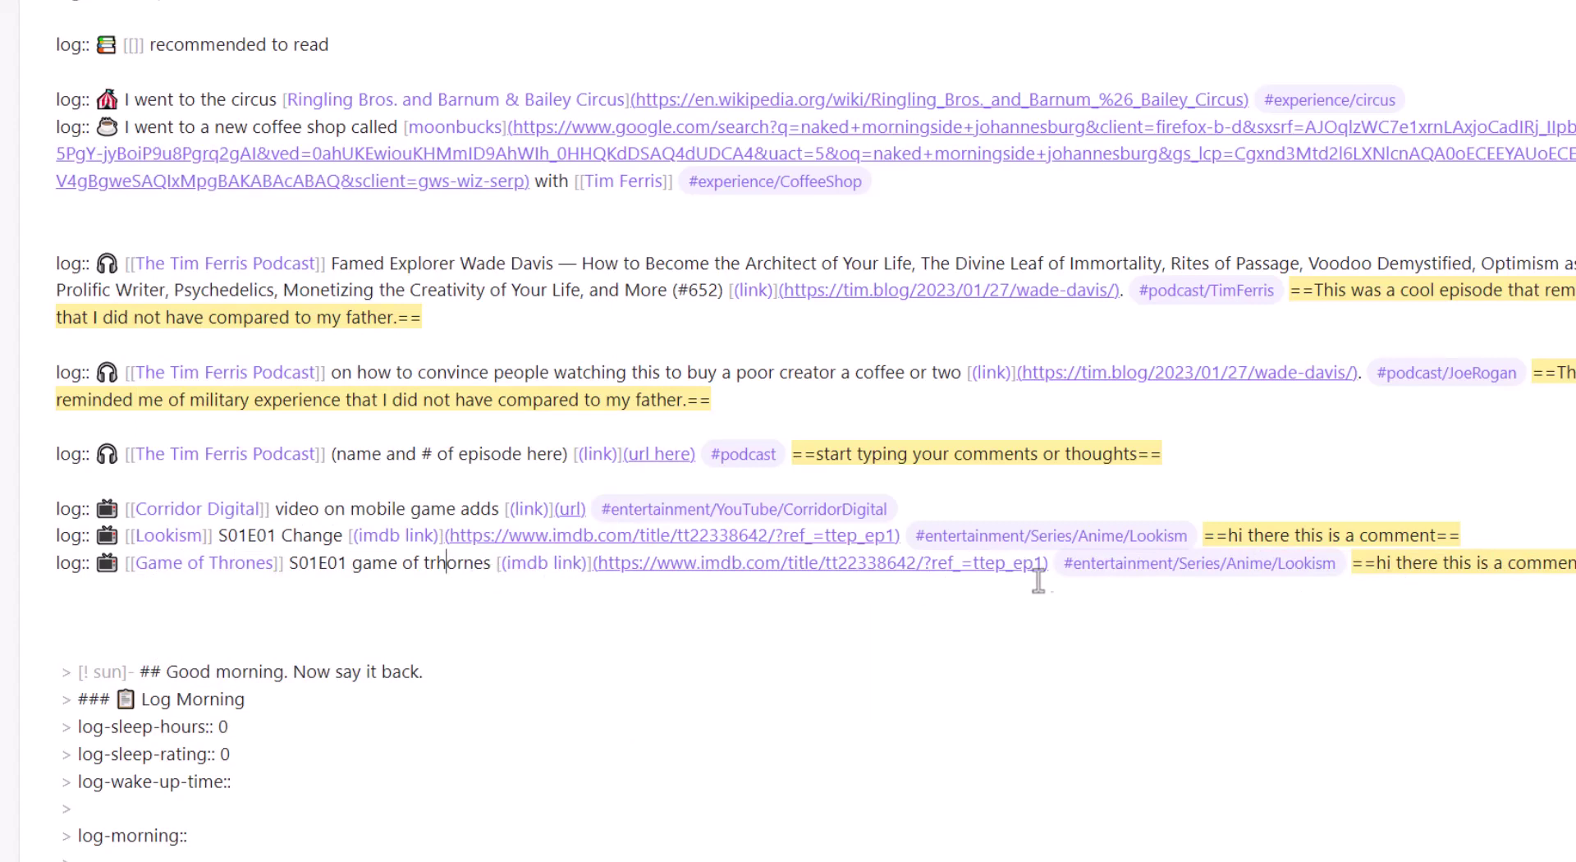
{"action": "left_click", "coordinate": [1128, 567]}
{"action": "double_click", "coordinate": [1268, 568]}
{"action": "type", "text": "fantasy"}
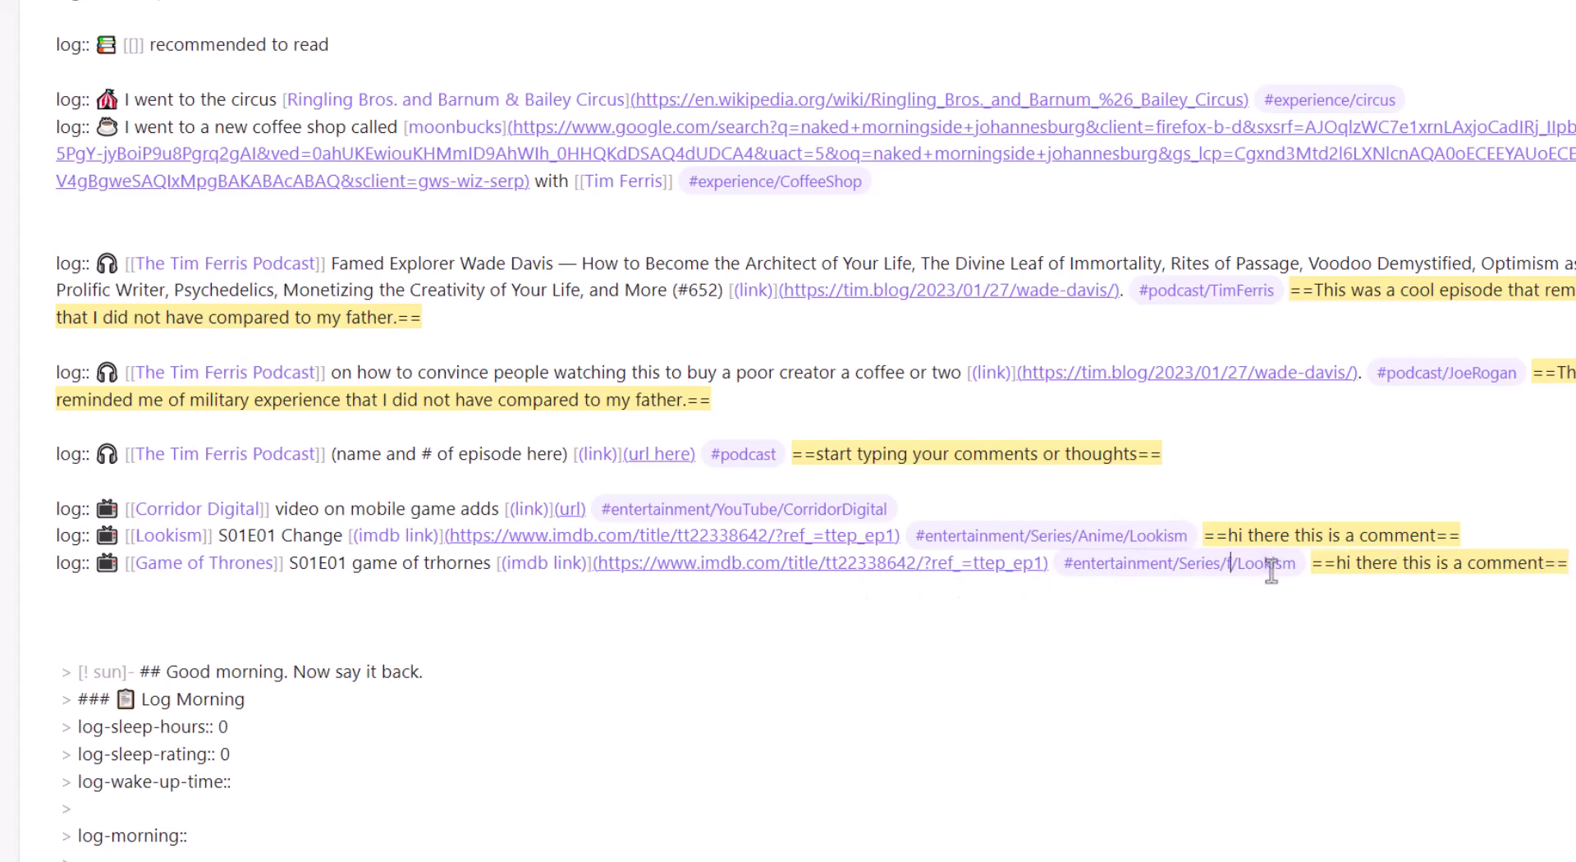
{"action": "double_click", "coordinate": [1305, 564]}
{"action": "type", "text": "GOT"}
{"action": "left_click_drag", "start_coordinate": [1314, 564], "coordinate": [1192, 567]}
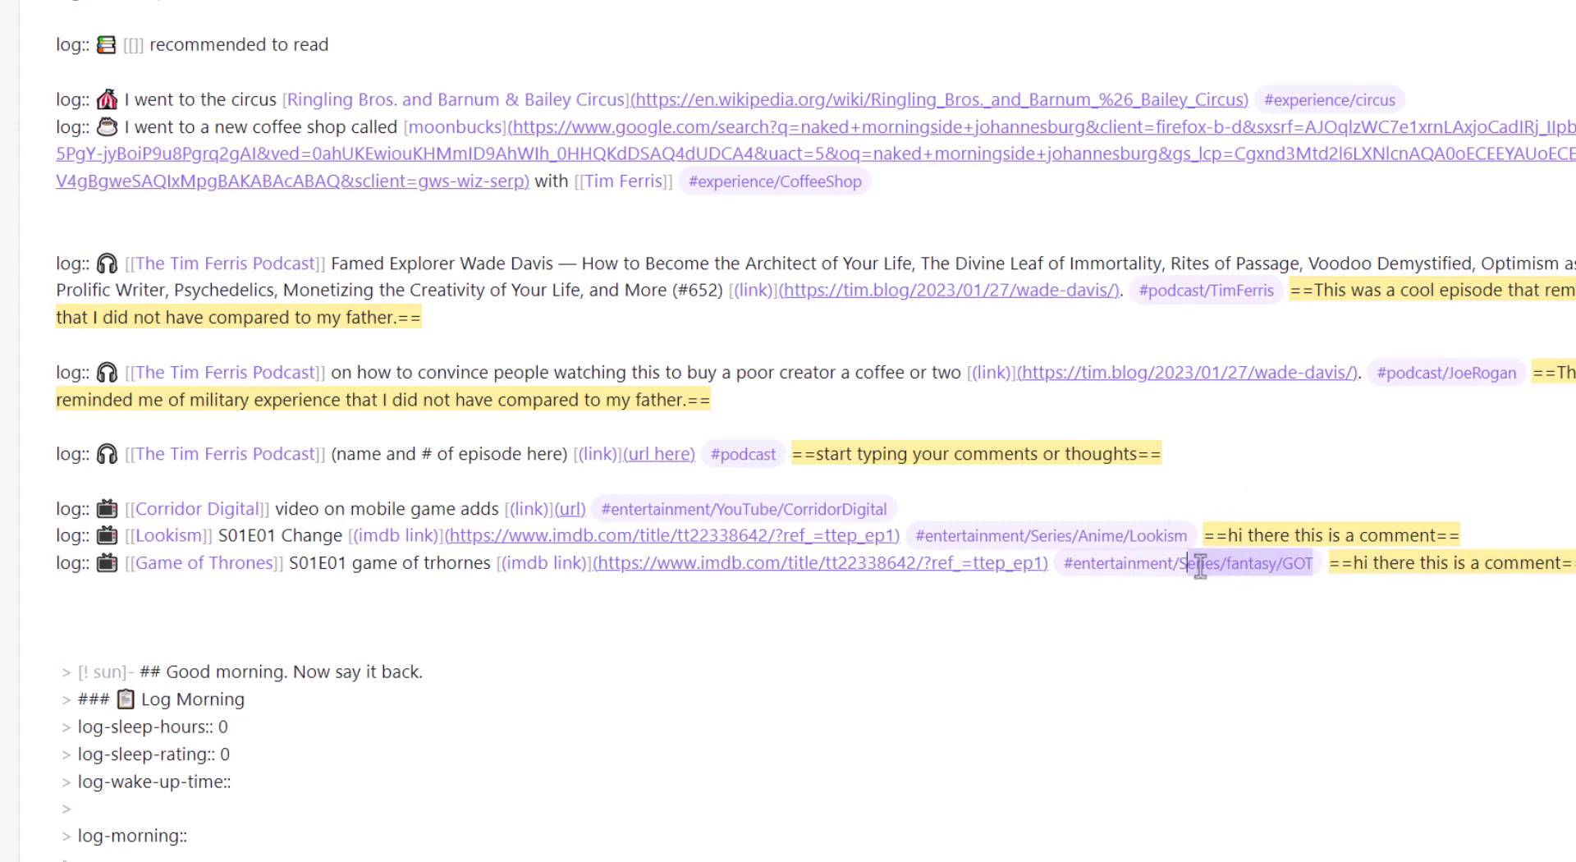
{"action": "left_click_drag", "start_coordinate": [1170, 567], "coordinate": [1330, 560]}
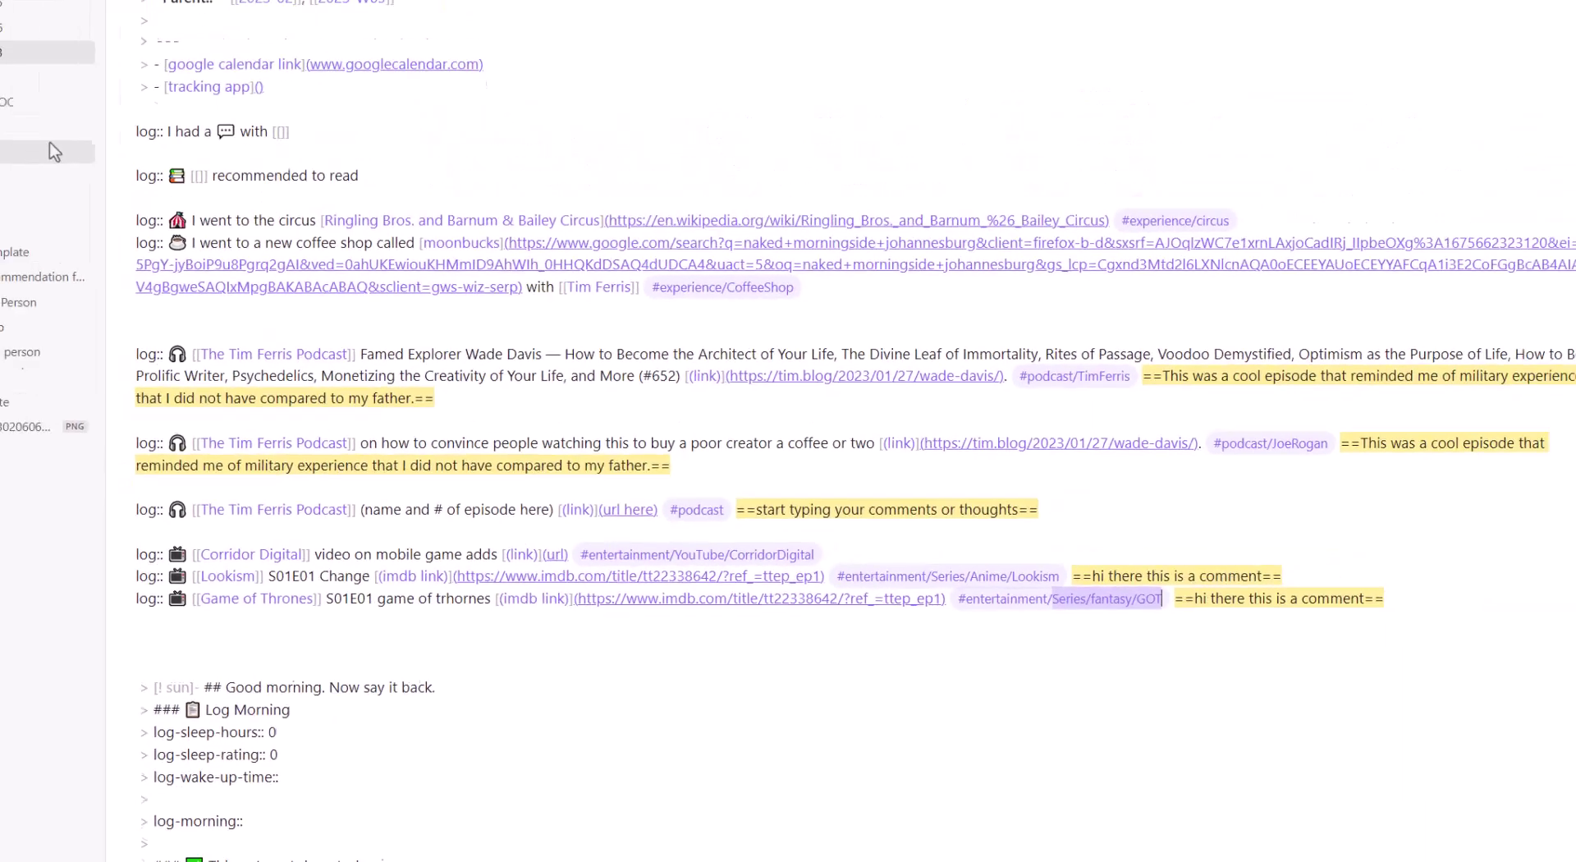
Create a new note in the MOC folder and title it "Television MOC"
{"action": "right_click", "coordinate": [7, 77]}
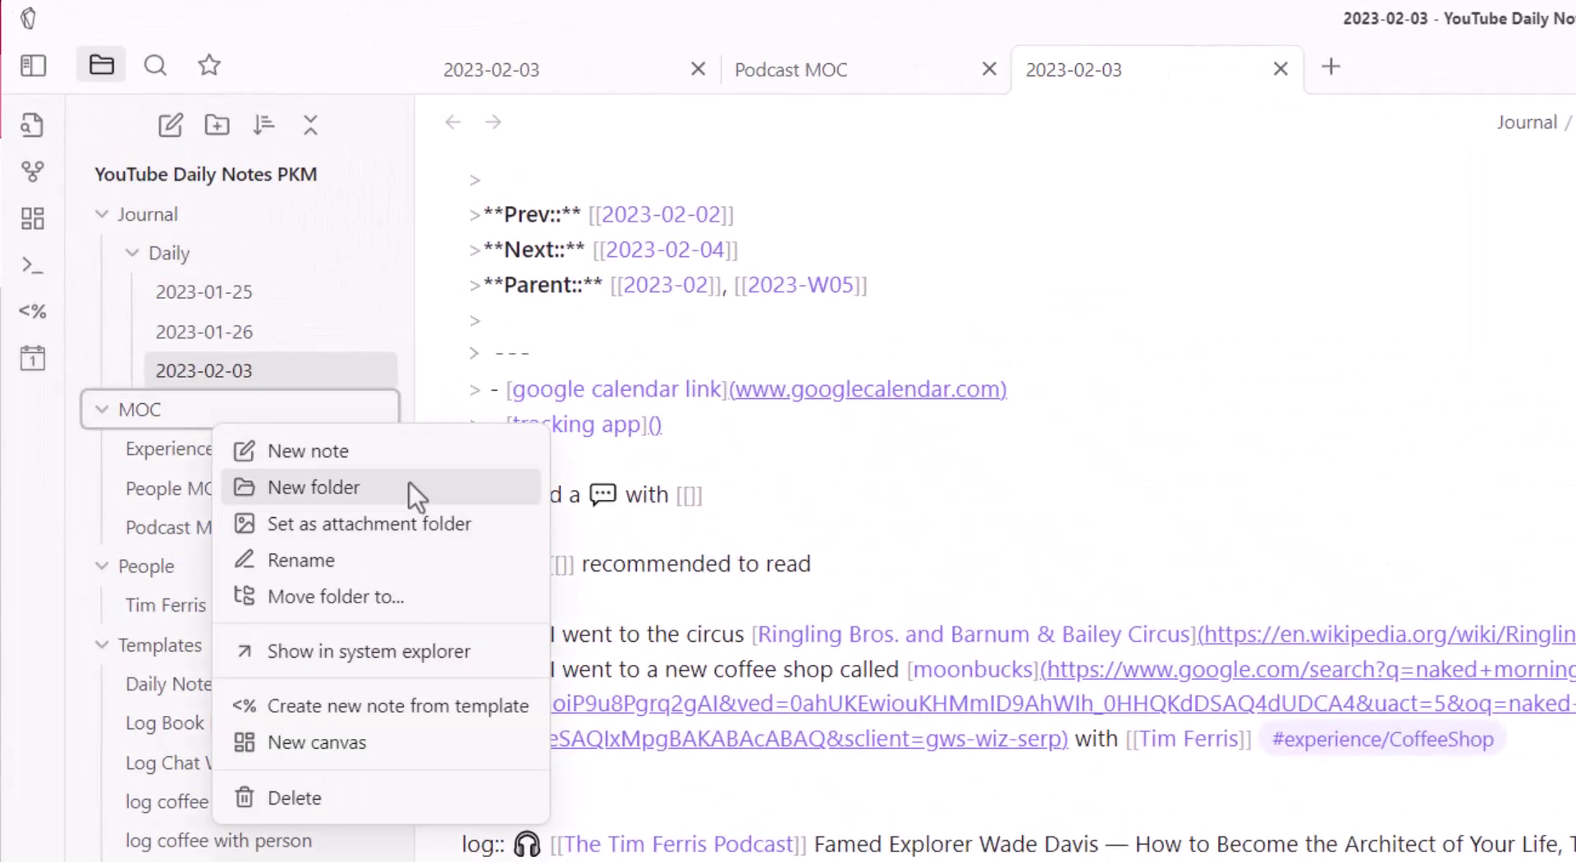
{"action": "left_click", "coordinate": [307, 451]}
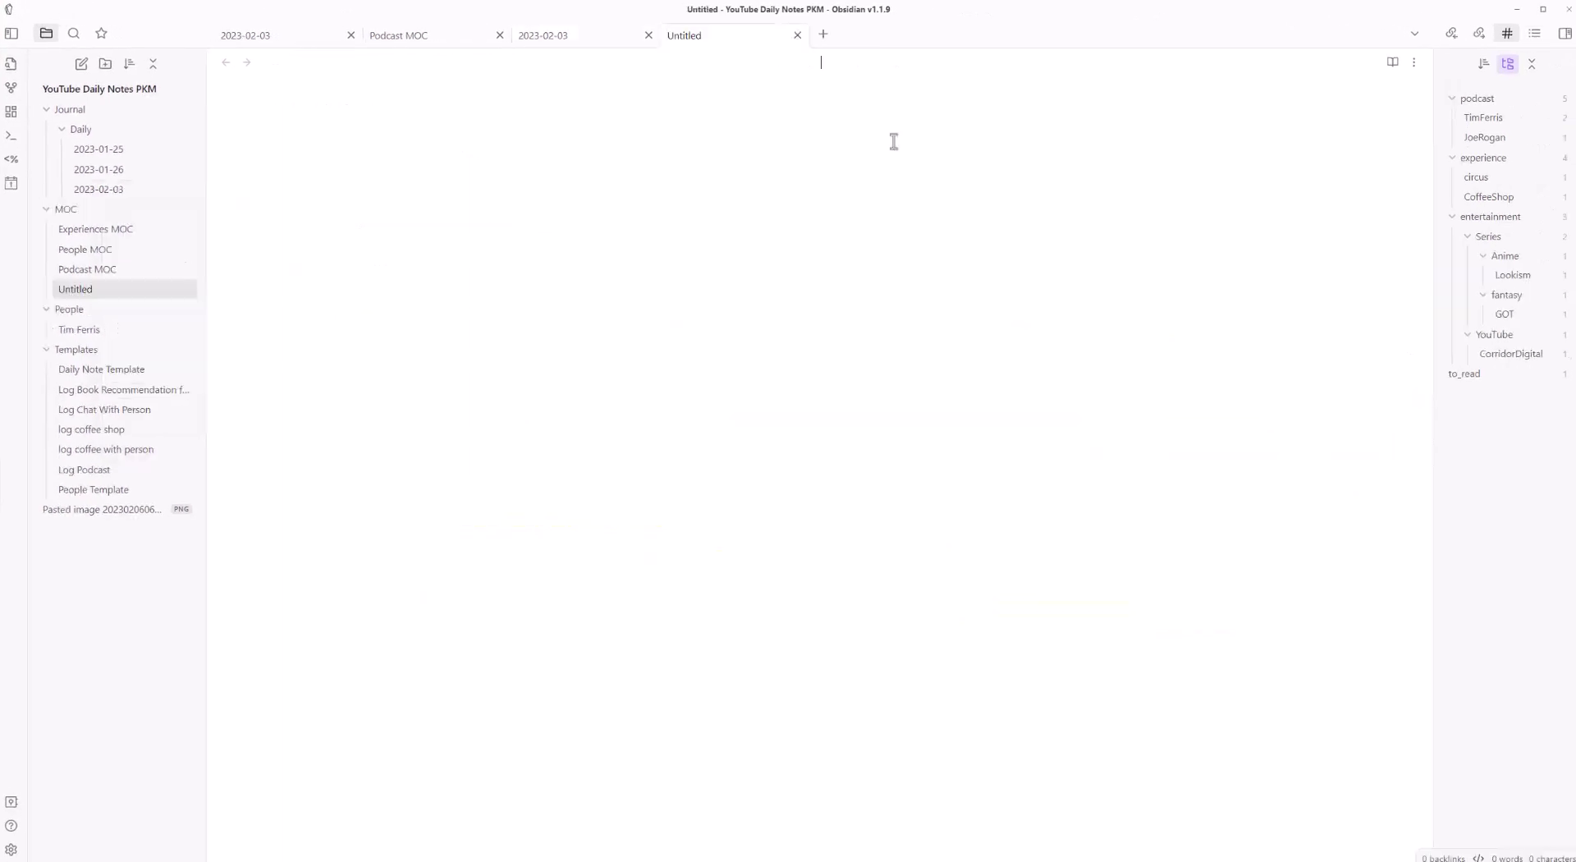
{"action": "type", "text": "Entertainmen"}
{"action": "key", "text": "ctrl+BackSpace"}
{"action": "type", "text": "Television MOC"}
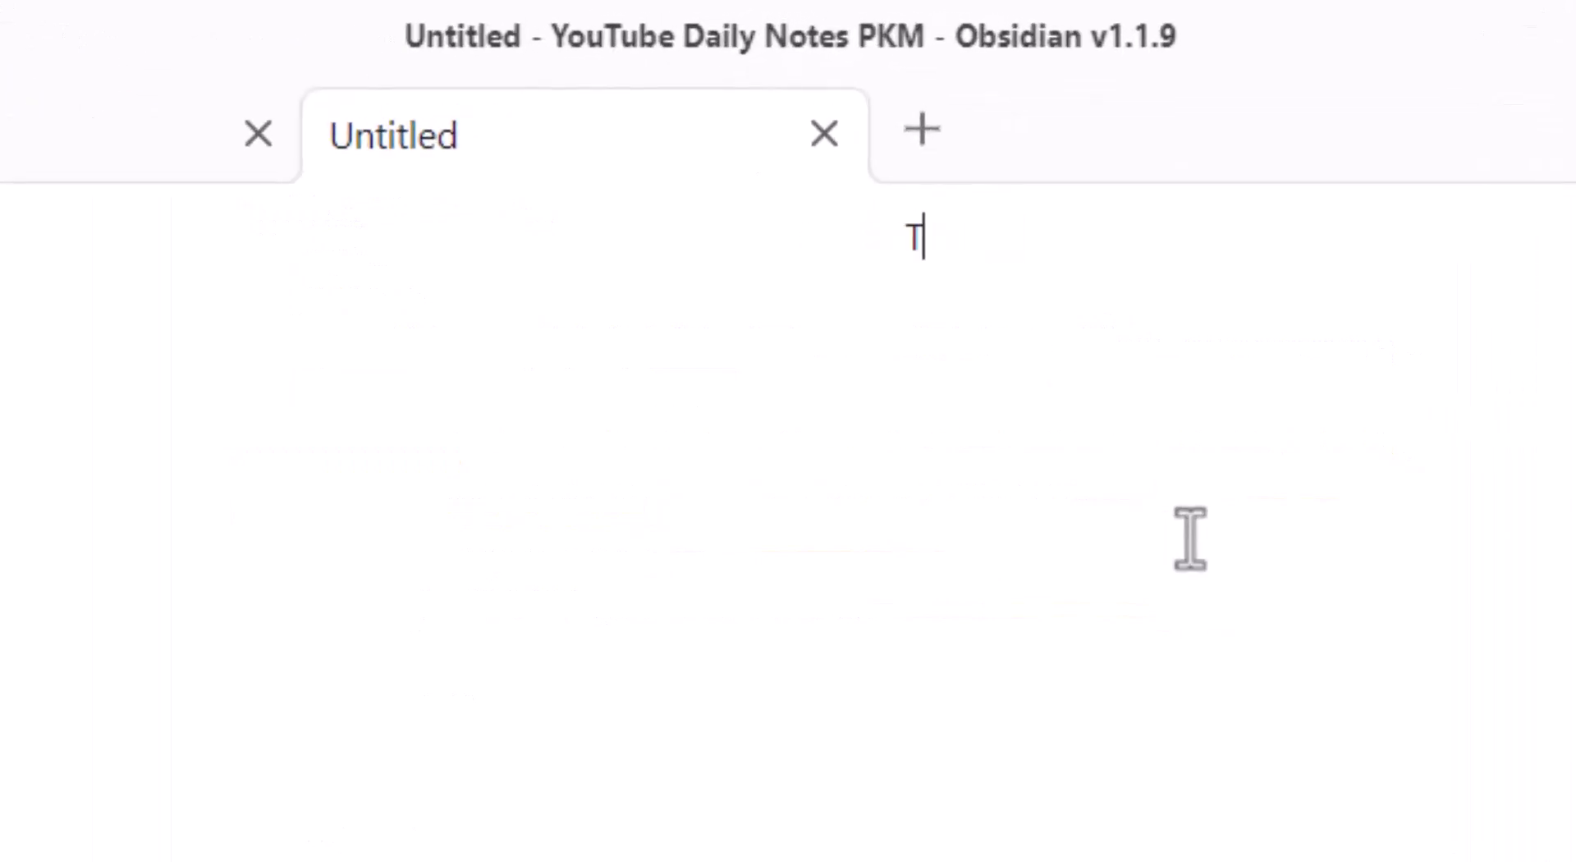
{"action": "key", "text": "Return"}
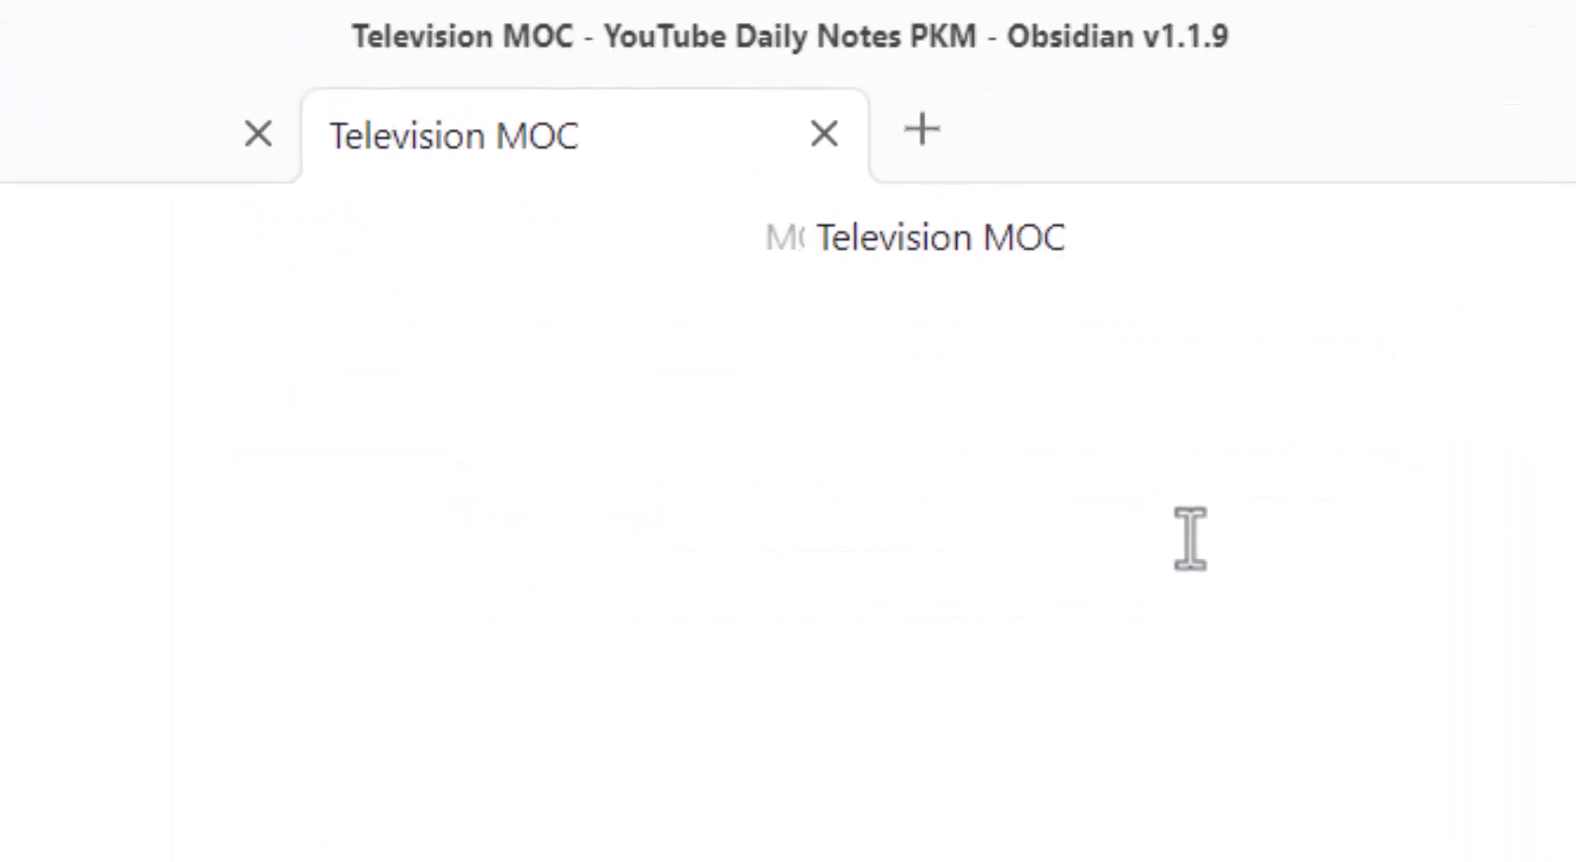
Copy the entire dataview query from the Podcast MOC note into the Television MOC note
{"action": "left_click", "coordinate": [278, 593]}
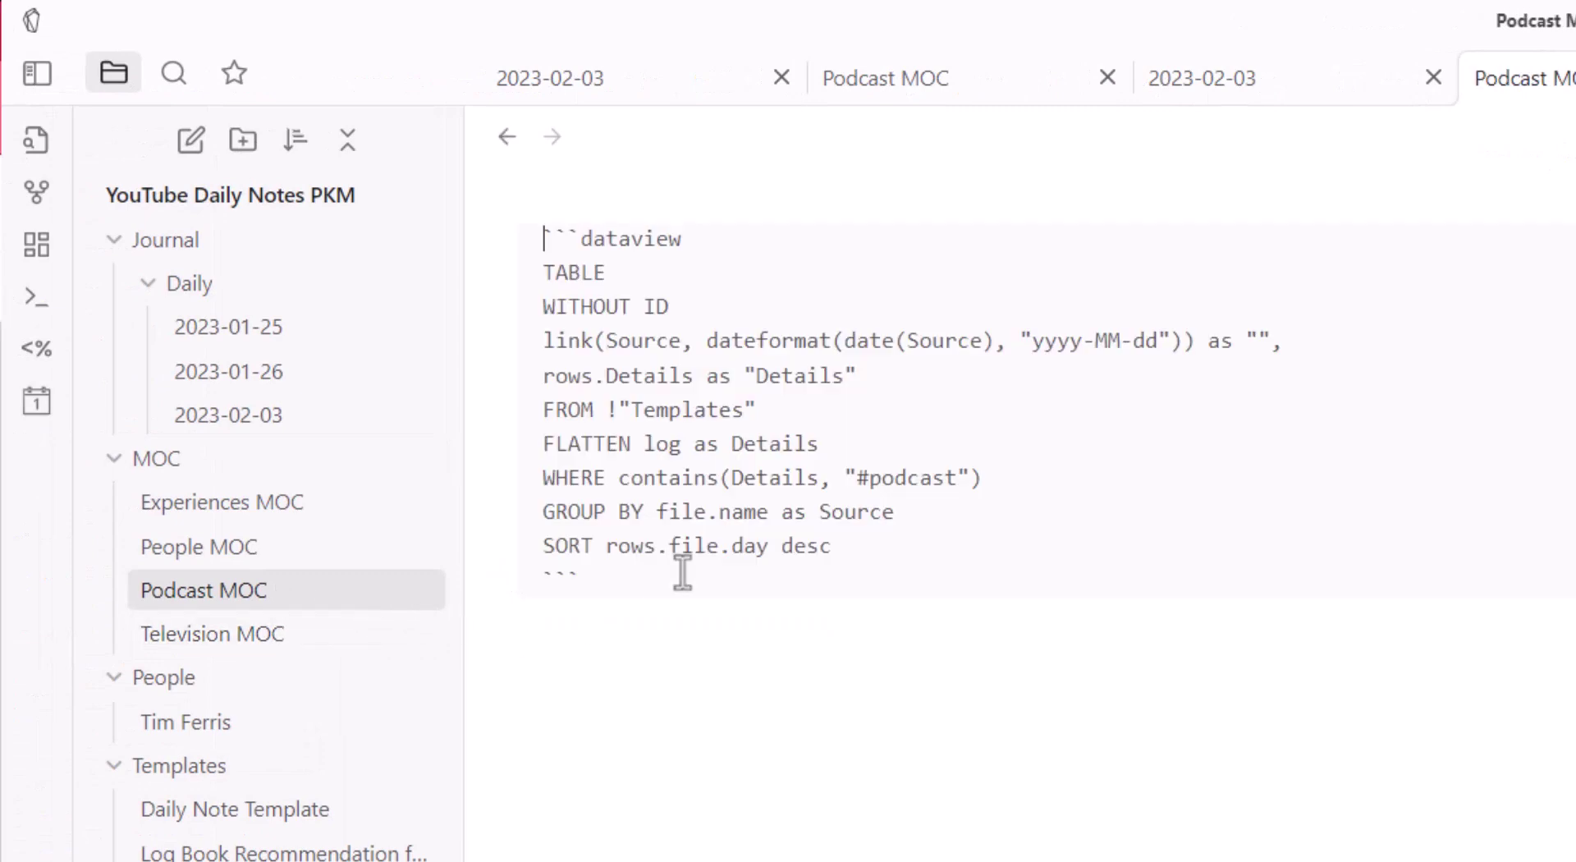
{"action": "key", "text": "ctrl+a"}
{"action": "key", "text": "ctrl+c"}
{"action": "left_click", "coordinate": [292, 637]}
{"action": "key", "text": "ctrl+v"}
Change the tag filtered by the Television MOC query to "#entertainment" and show the note in reading view
{"action": "left_click", "coordinate": [907, 478]}
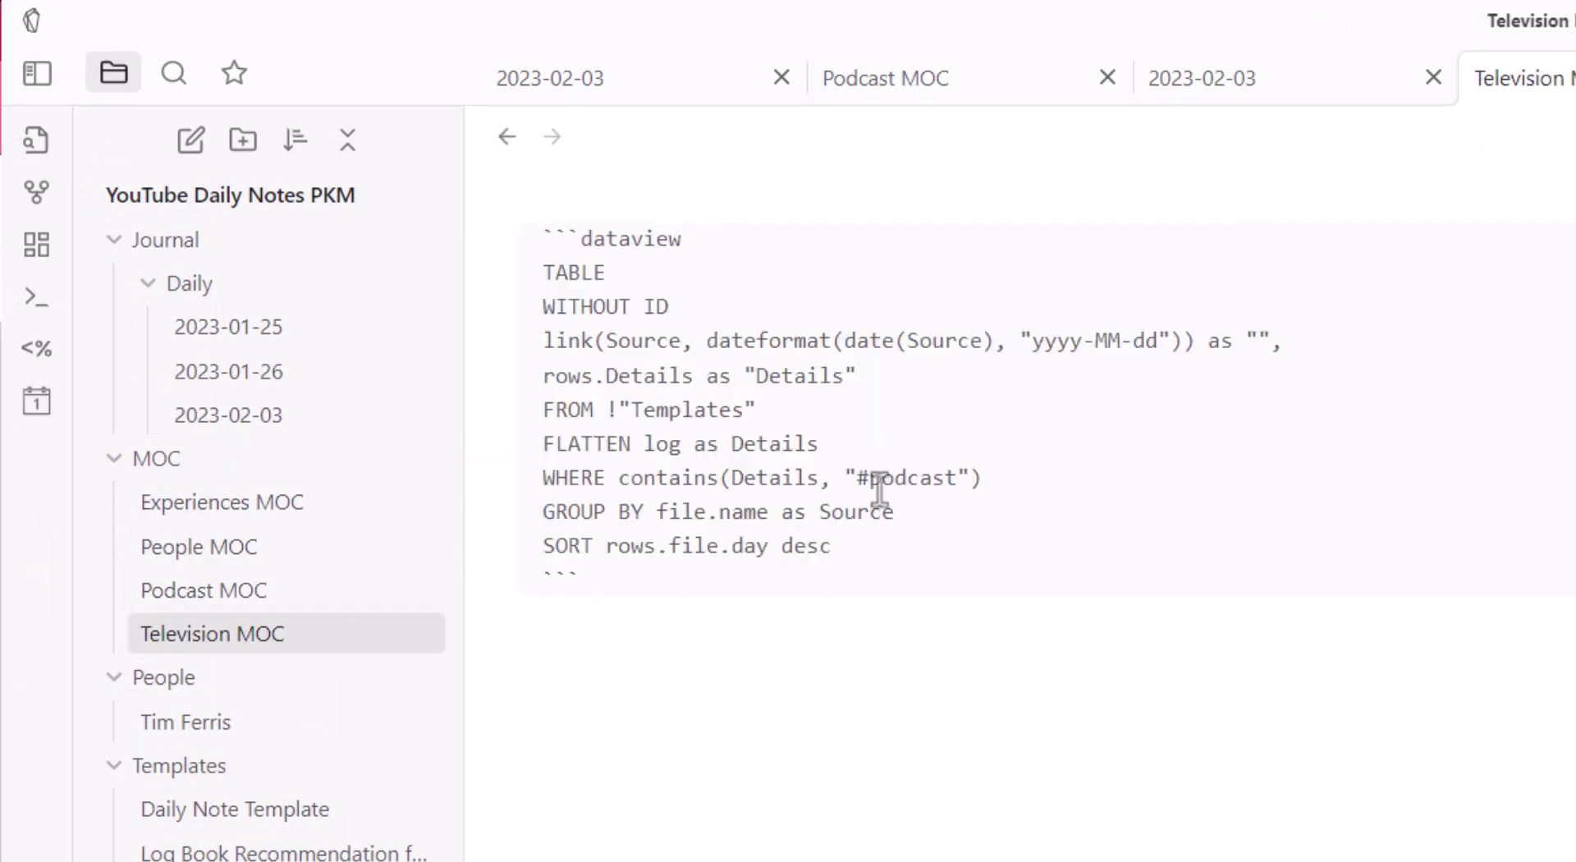
{"action": "double_click", "coordinate": [917, 481]}
{"action": "type", "text": "entertainment"}
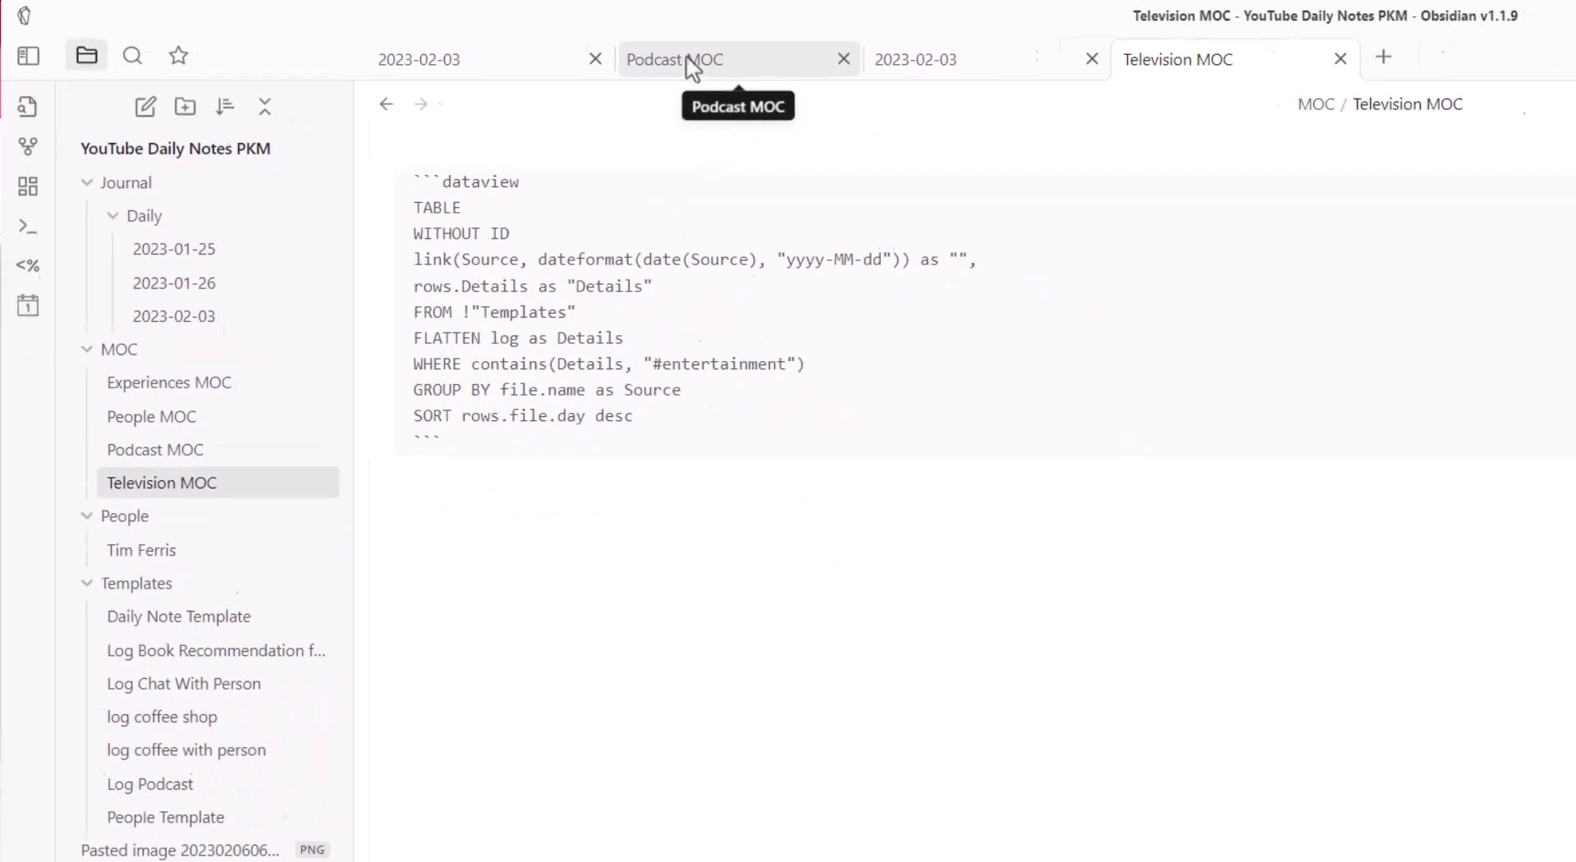
{"action": "key", "text": "ctrl+e"}
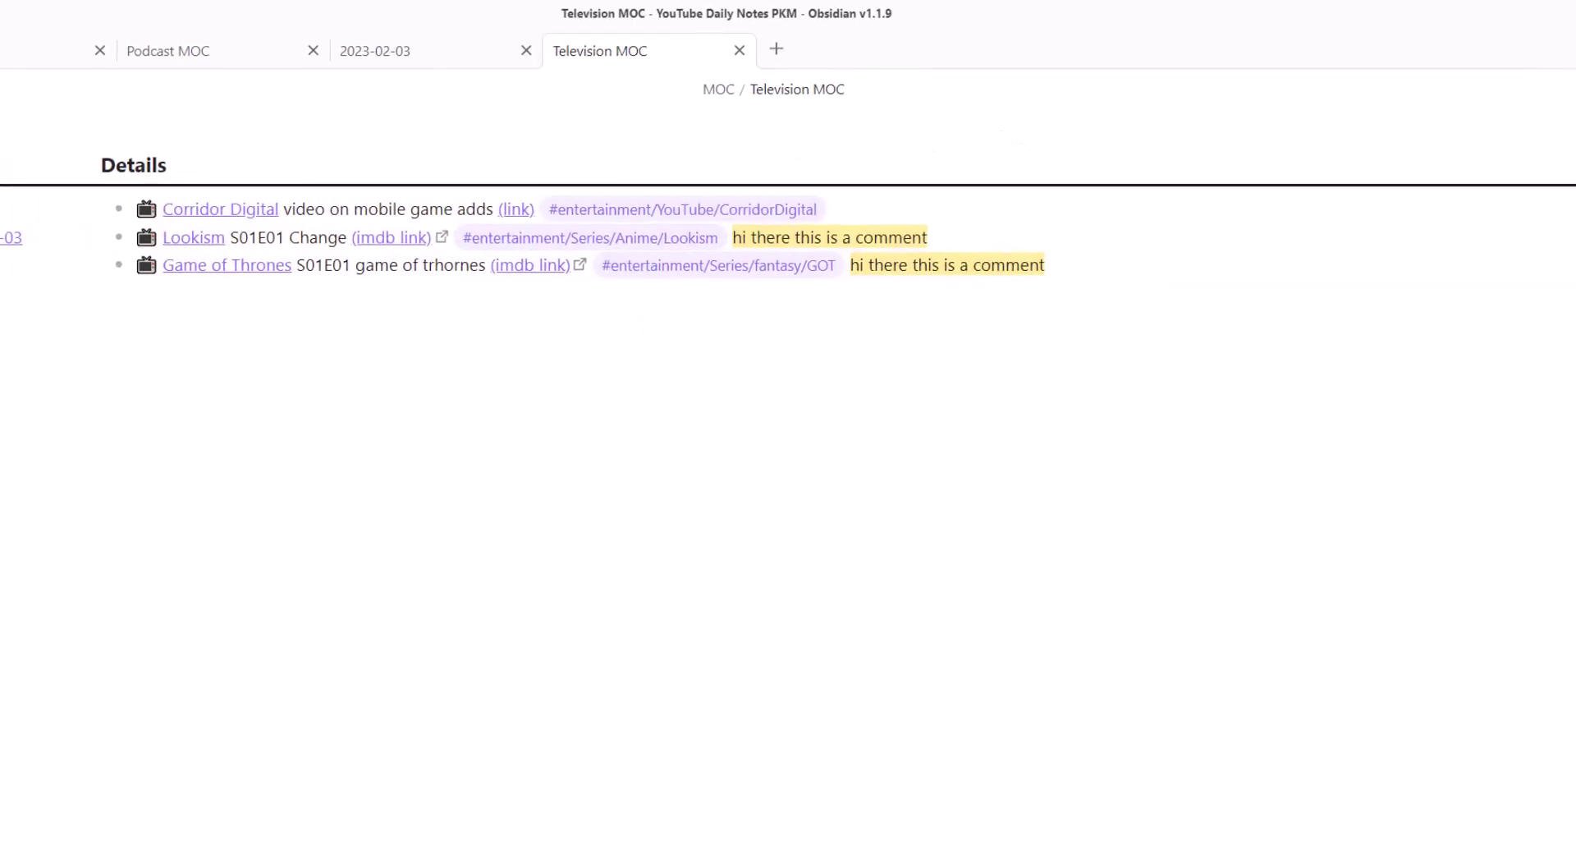
Examine the nested entertainment tags by collapsing and expanding the Series, YouTube, Anime and fantasy levels
{"action": "left_click", "coordinate": [1382, 405]}
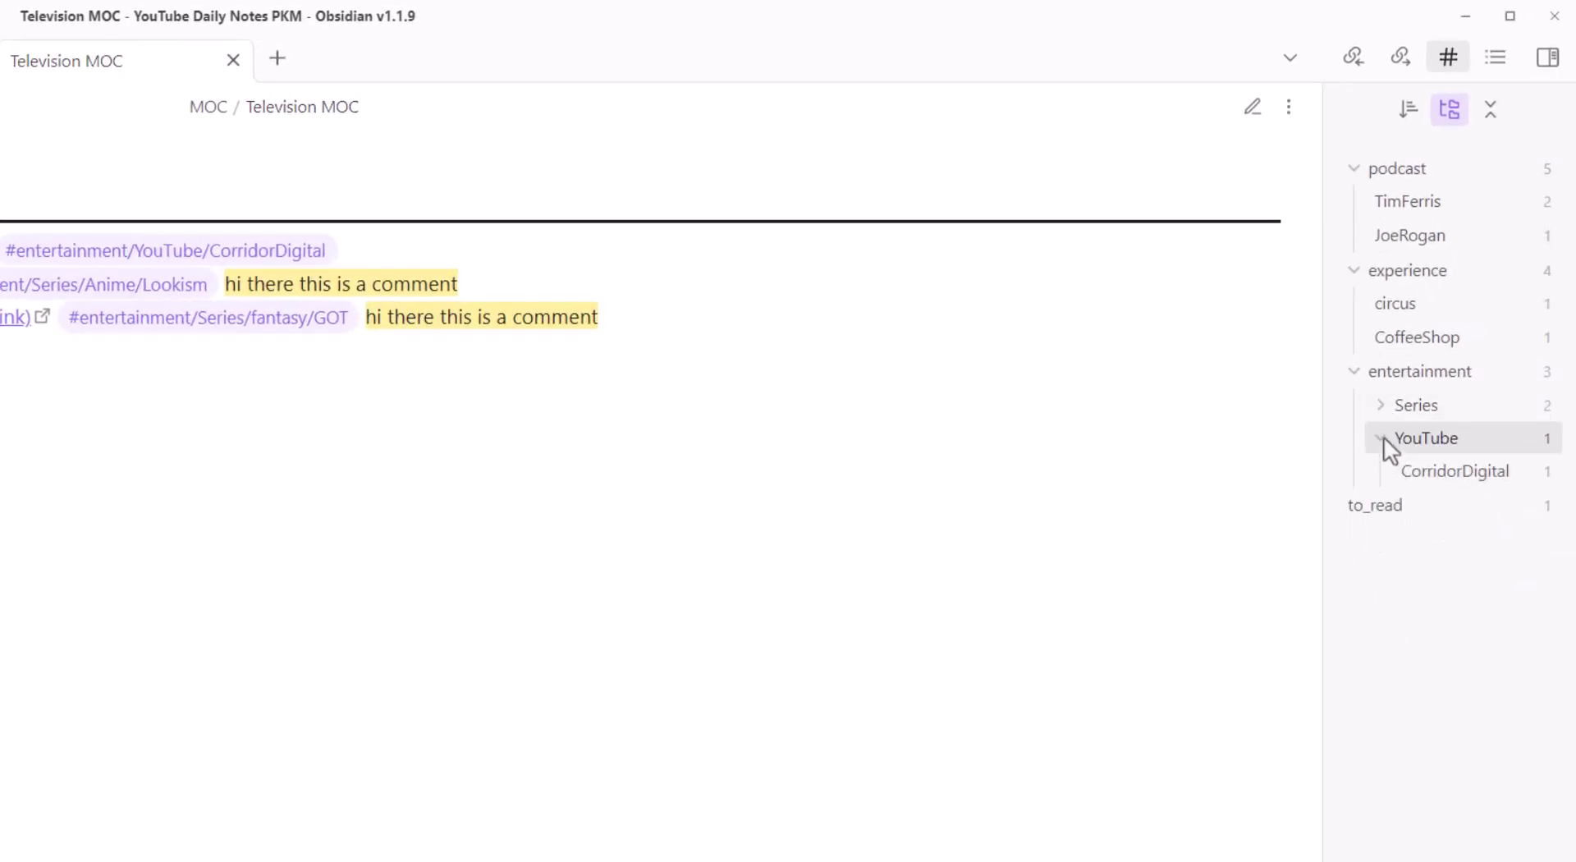
{"action": "left_click", "coordinate": [1382, 438]}
{"action": "left_click", "coordinate": [1381, 405]}
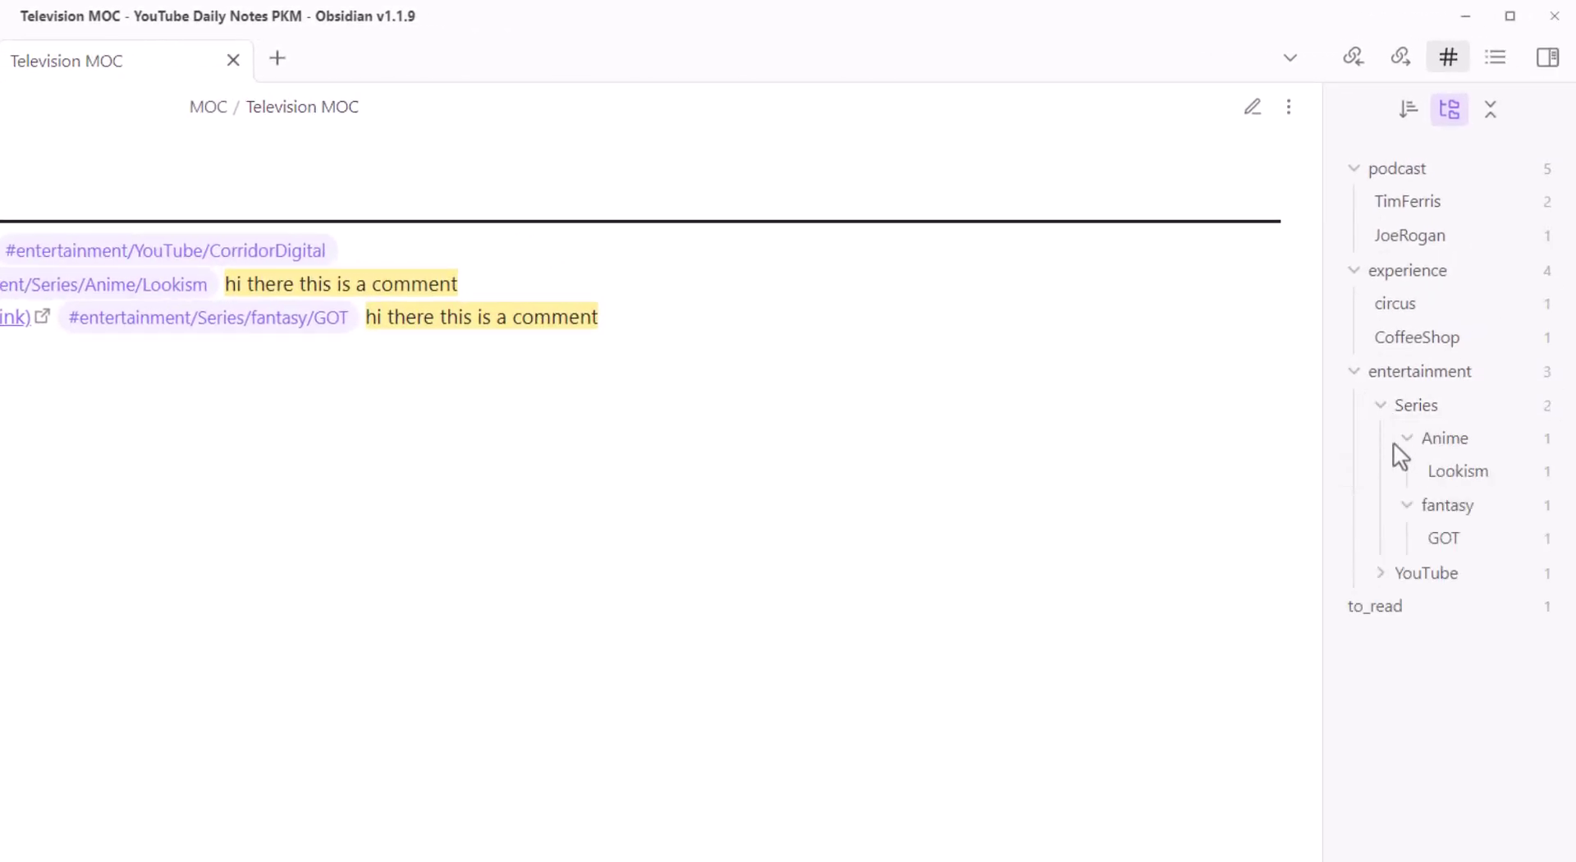
{"action": "left_click", "coordinate": [1409, 438]}
{"action": "left_click", "coordinate": [1415, 474]}
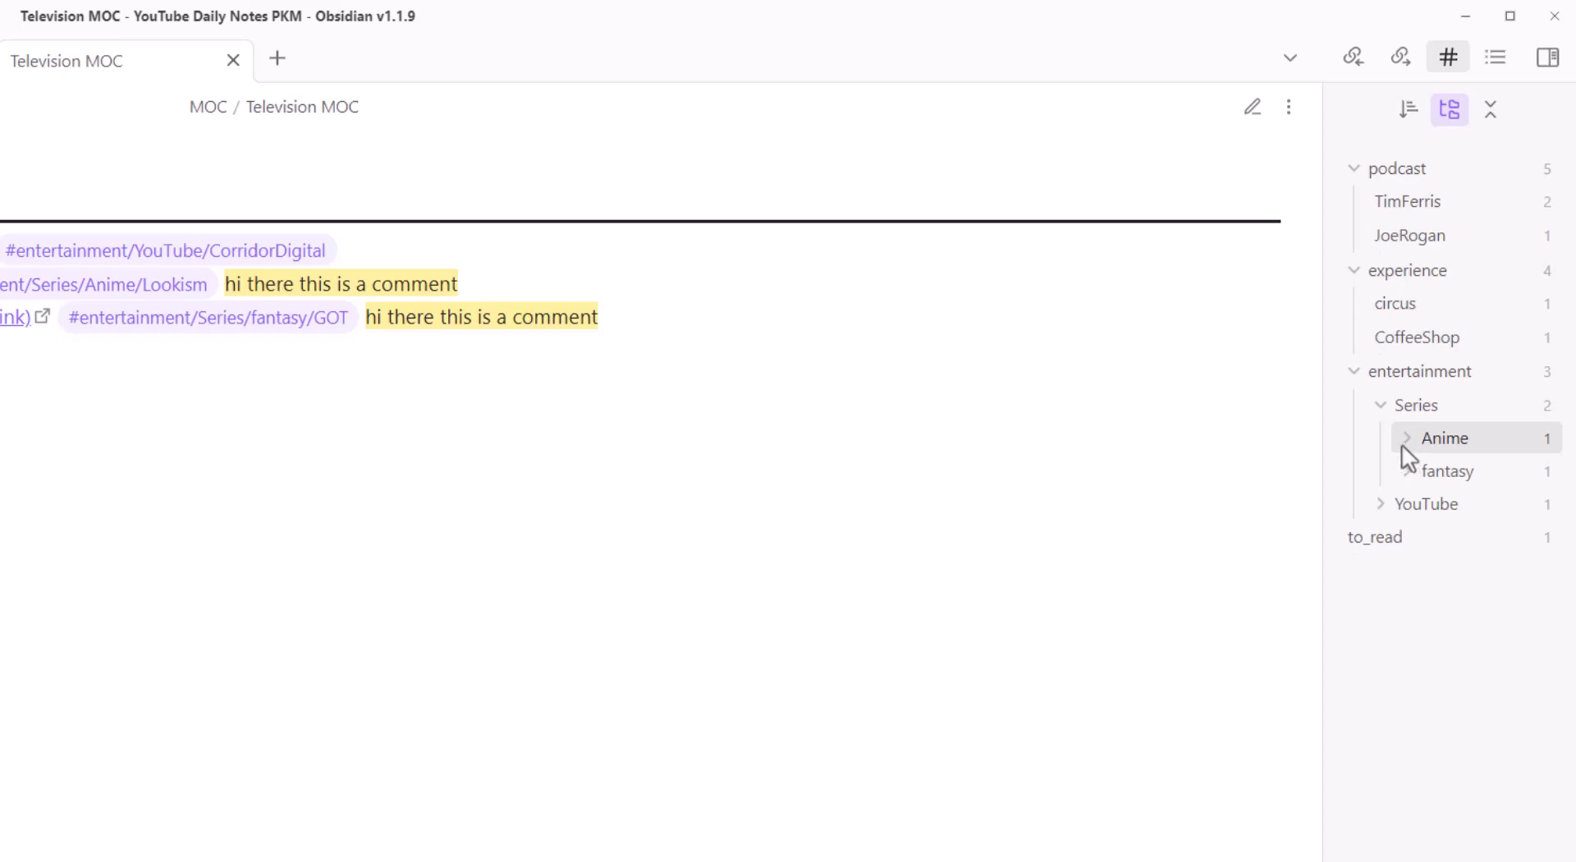
{"action": "left_click", "coordinate": [1413, 476]}
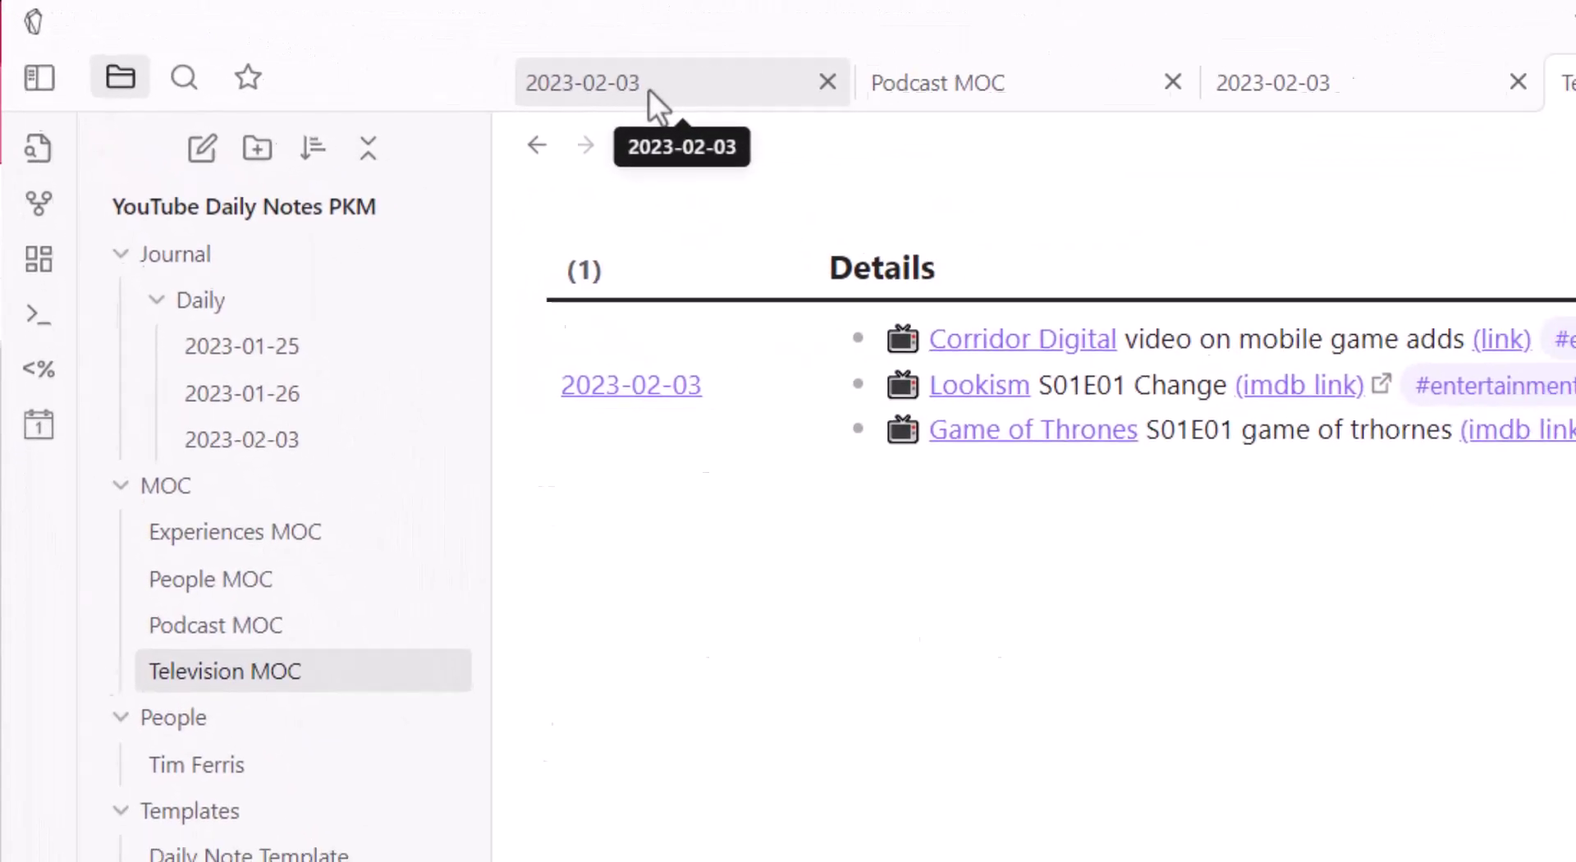
Return to the 2023-02-03 daily note and select the Corridor Digital, Lookism and Game of Thrones log entries
{"action": "left_click", "coordinate": [531, 70]}
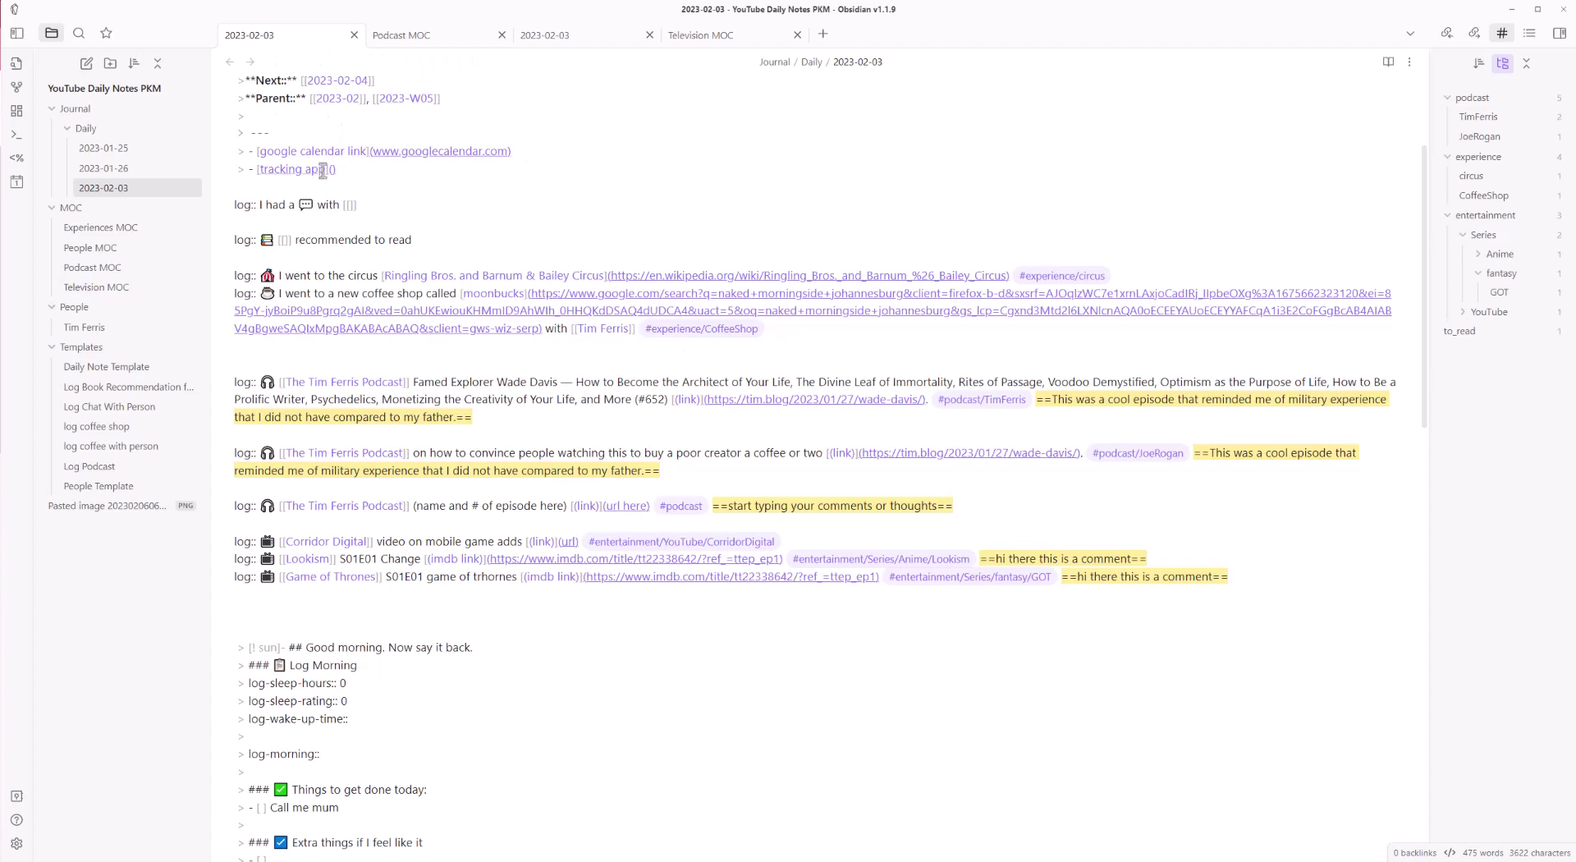
{"action": "left_click_drag", "start_coordinate": [1308, 584], "coordinate": [275, 553]}
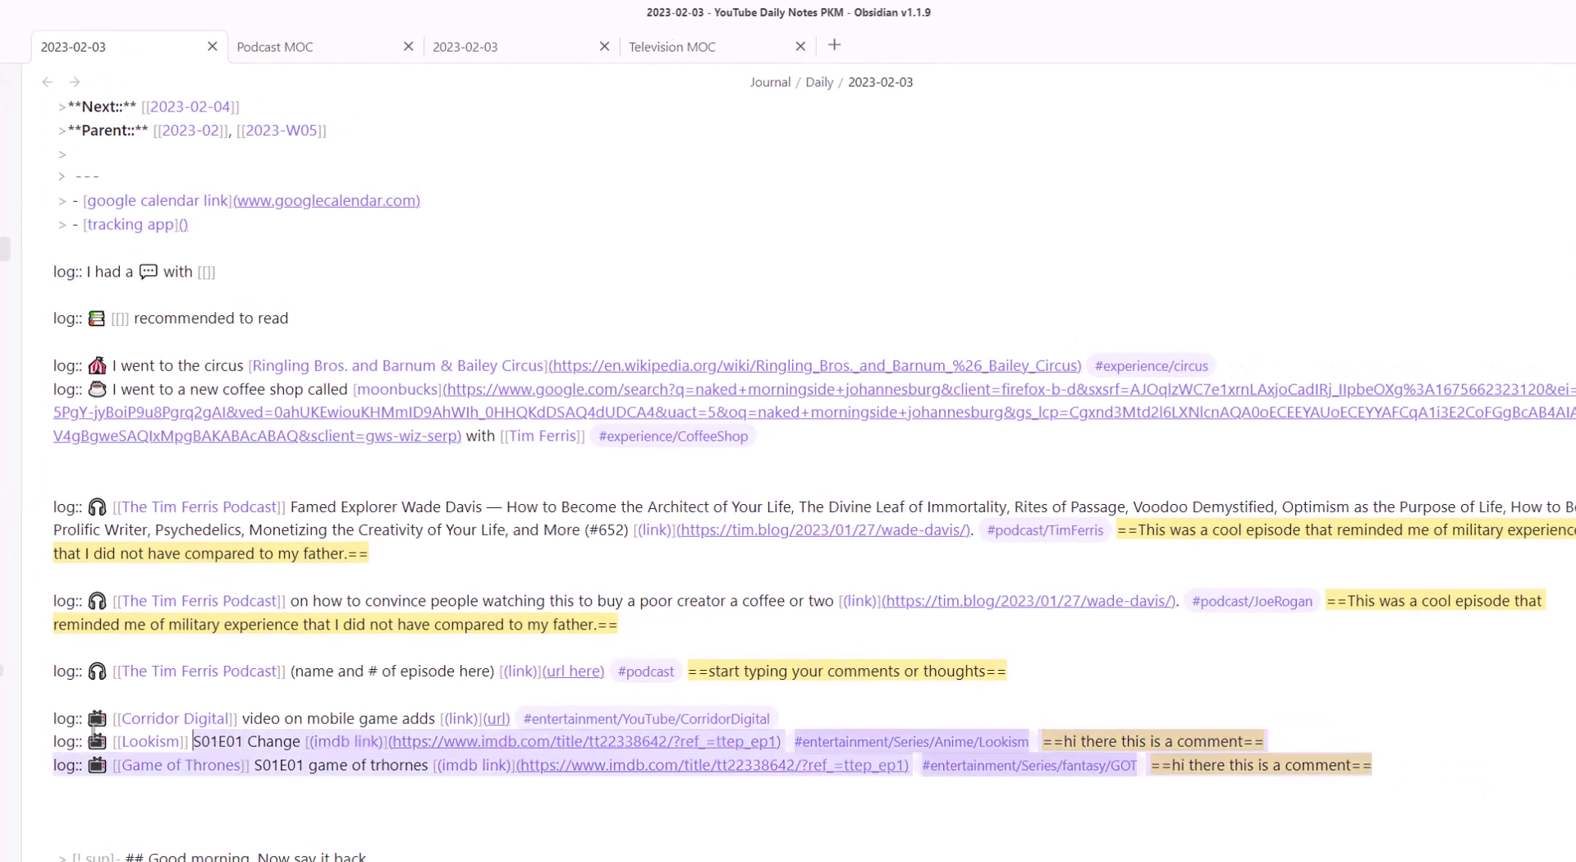
{"action": "left_click_drag", "start_coordinate": [103, 736], "coordinate": [57, 716]}
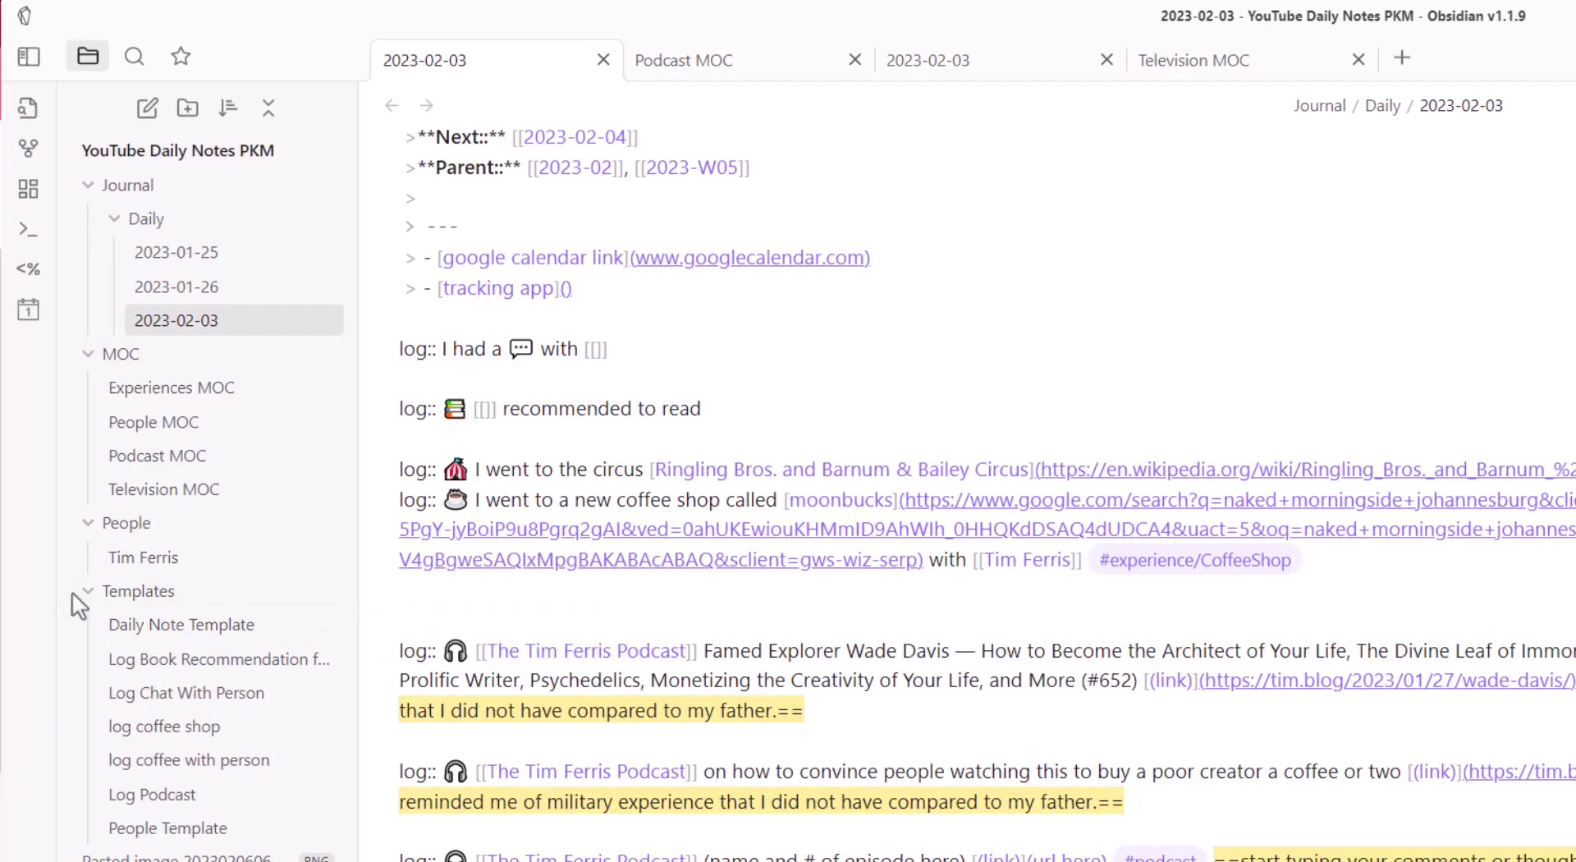
Create a new note named "Log TV" in the Templates folder
{"action": "right_click", "coordinate": [107, 592]}
{"action": "left_click", "coordinate": [181, 620]}
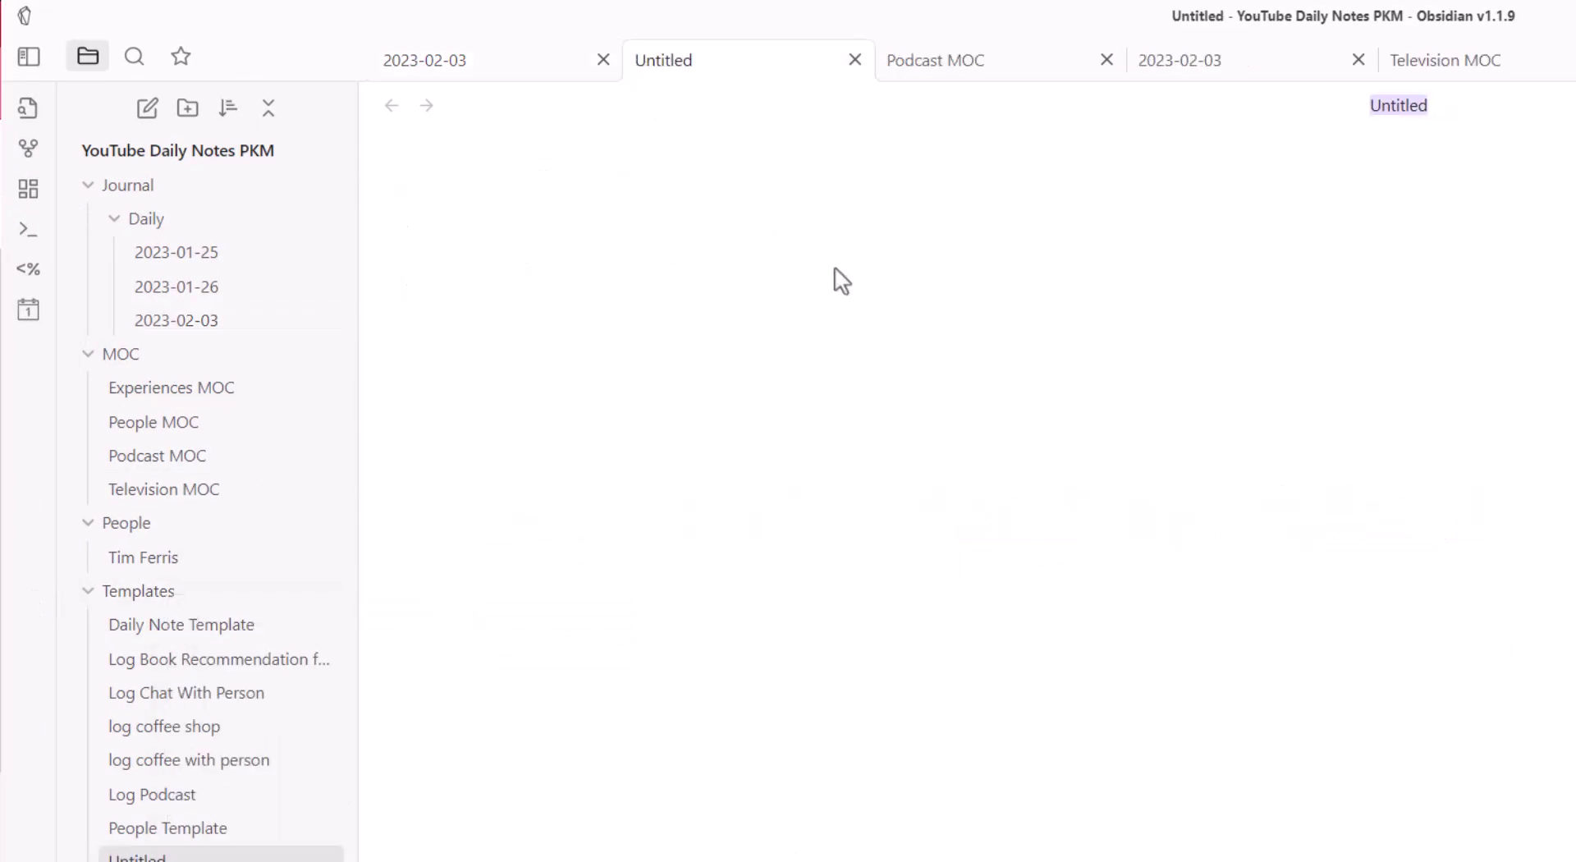
{"action": "type", "text": "Tv"}
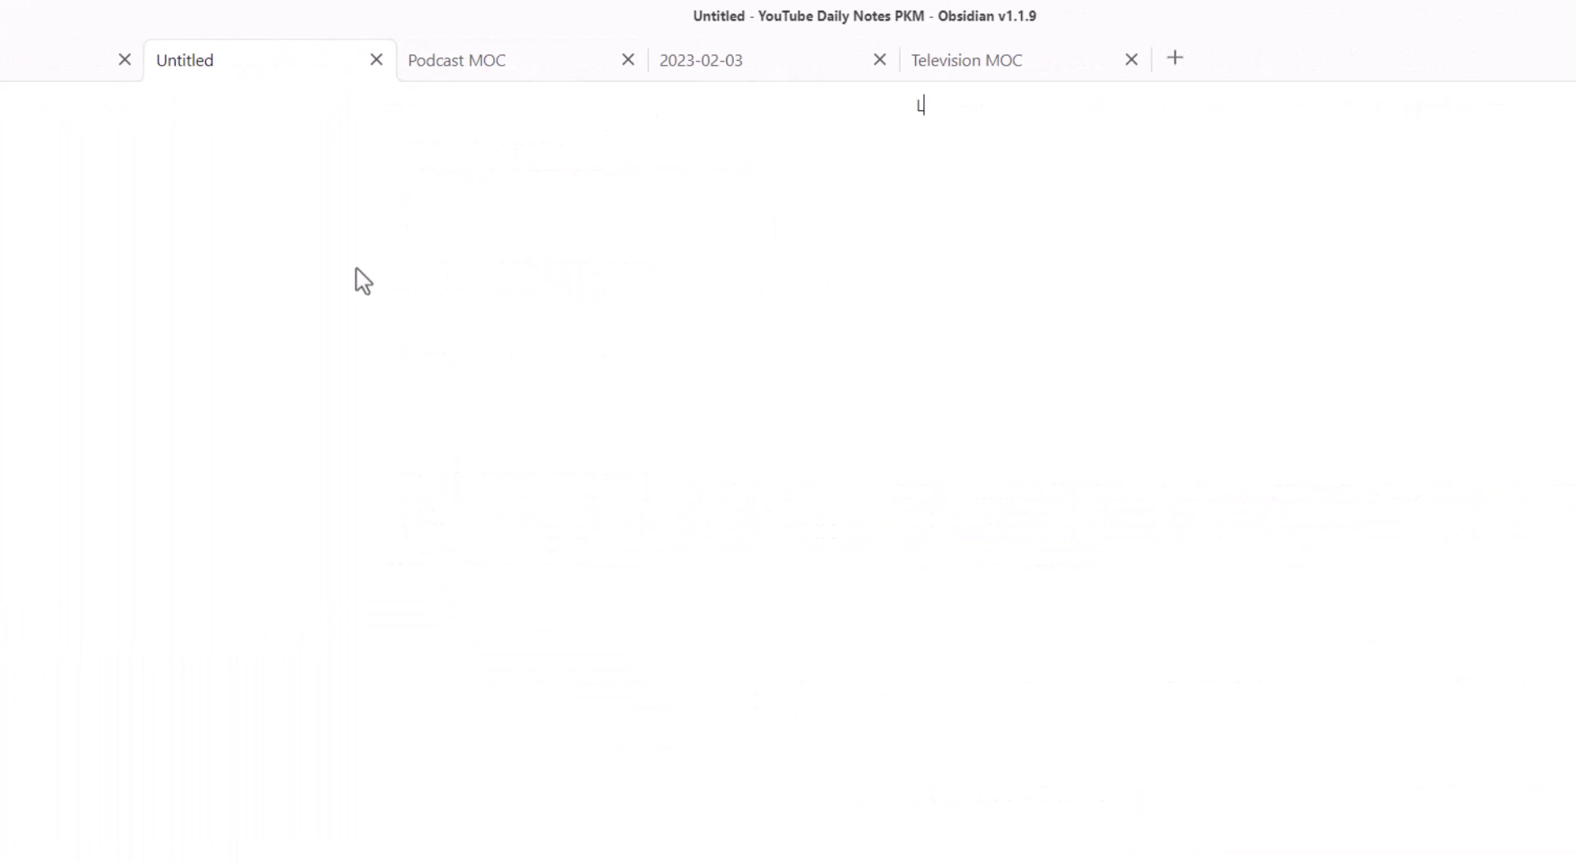
{"action": "type", "text": "og TV"}
{"action": "key", "text": "Return"}
Start the Log TV template with "log::", a television emoji and an empty internal link
{"action": "type", "text": "log::"}
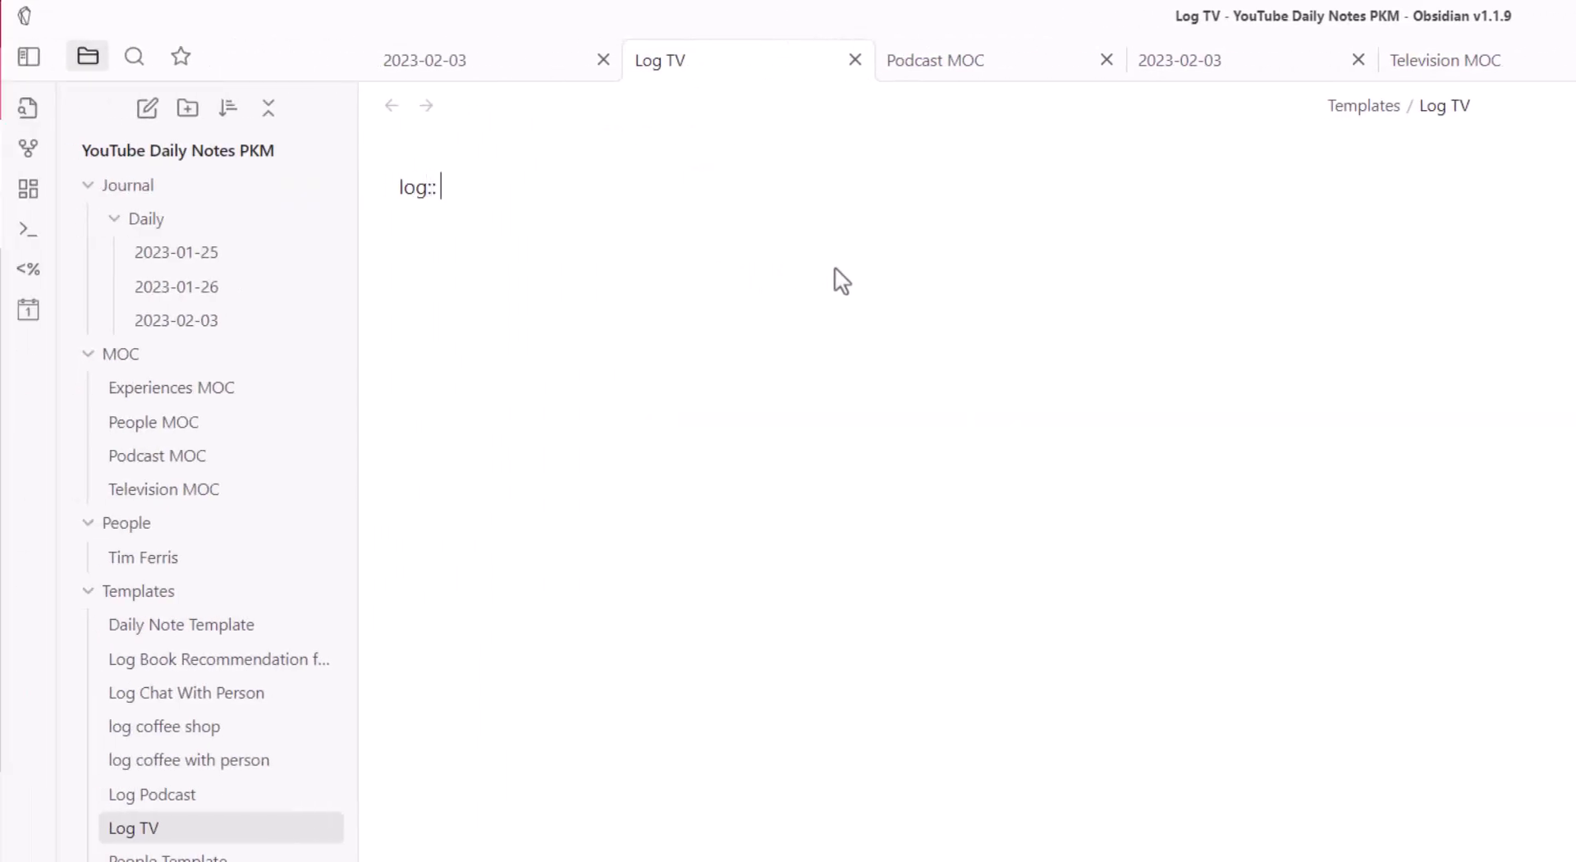
{"action": "key", "text": "super+period"}
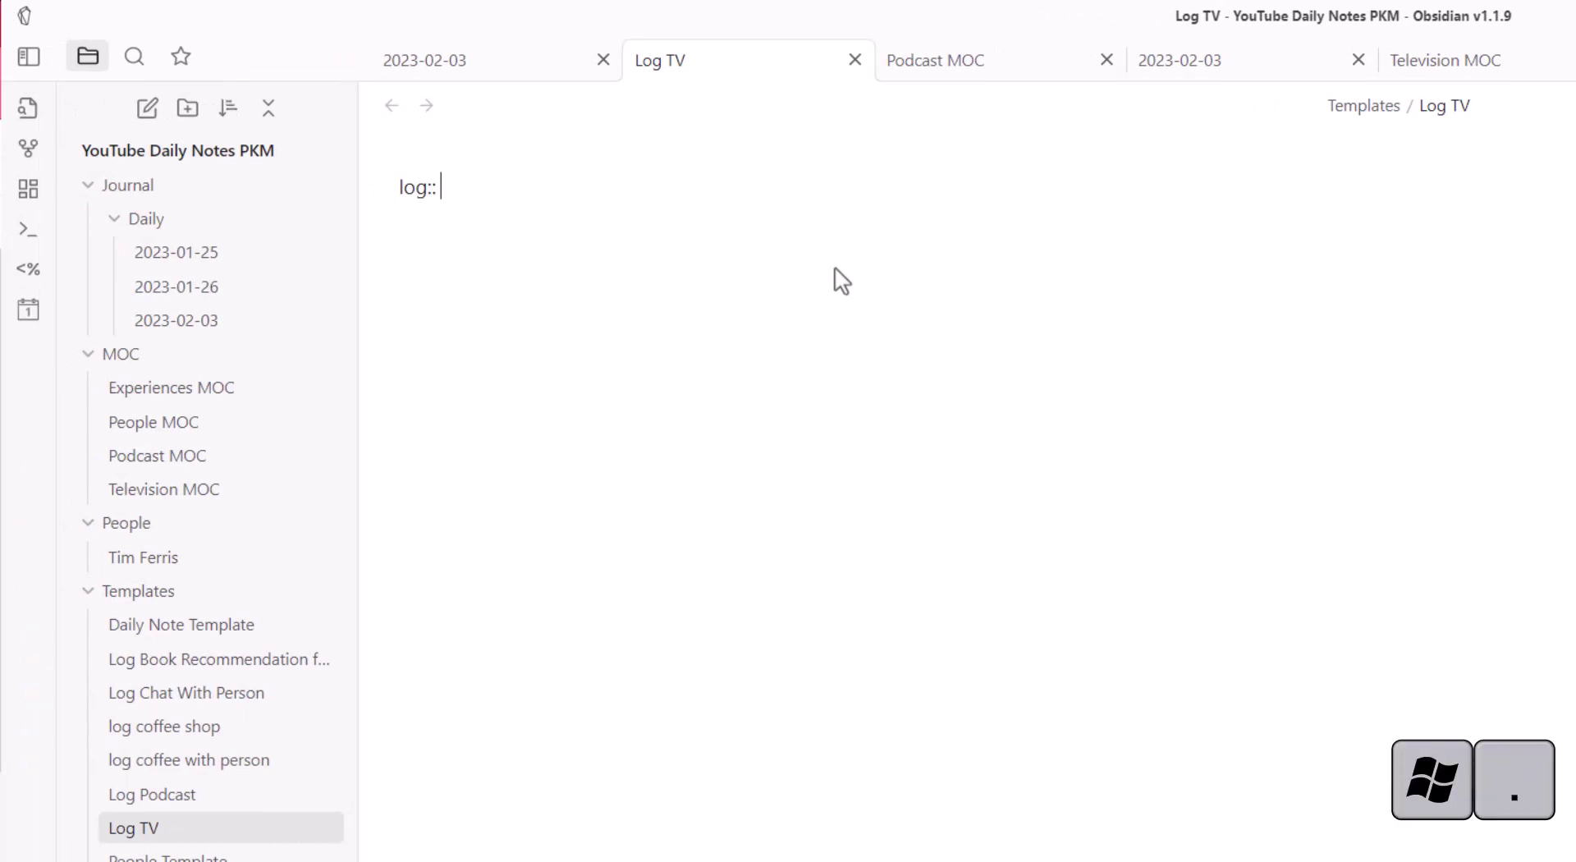
{"action": "type", "text": "tv"}
{"action": "key", "text": "Return"}
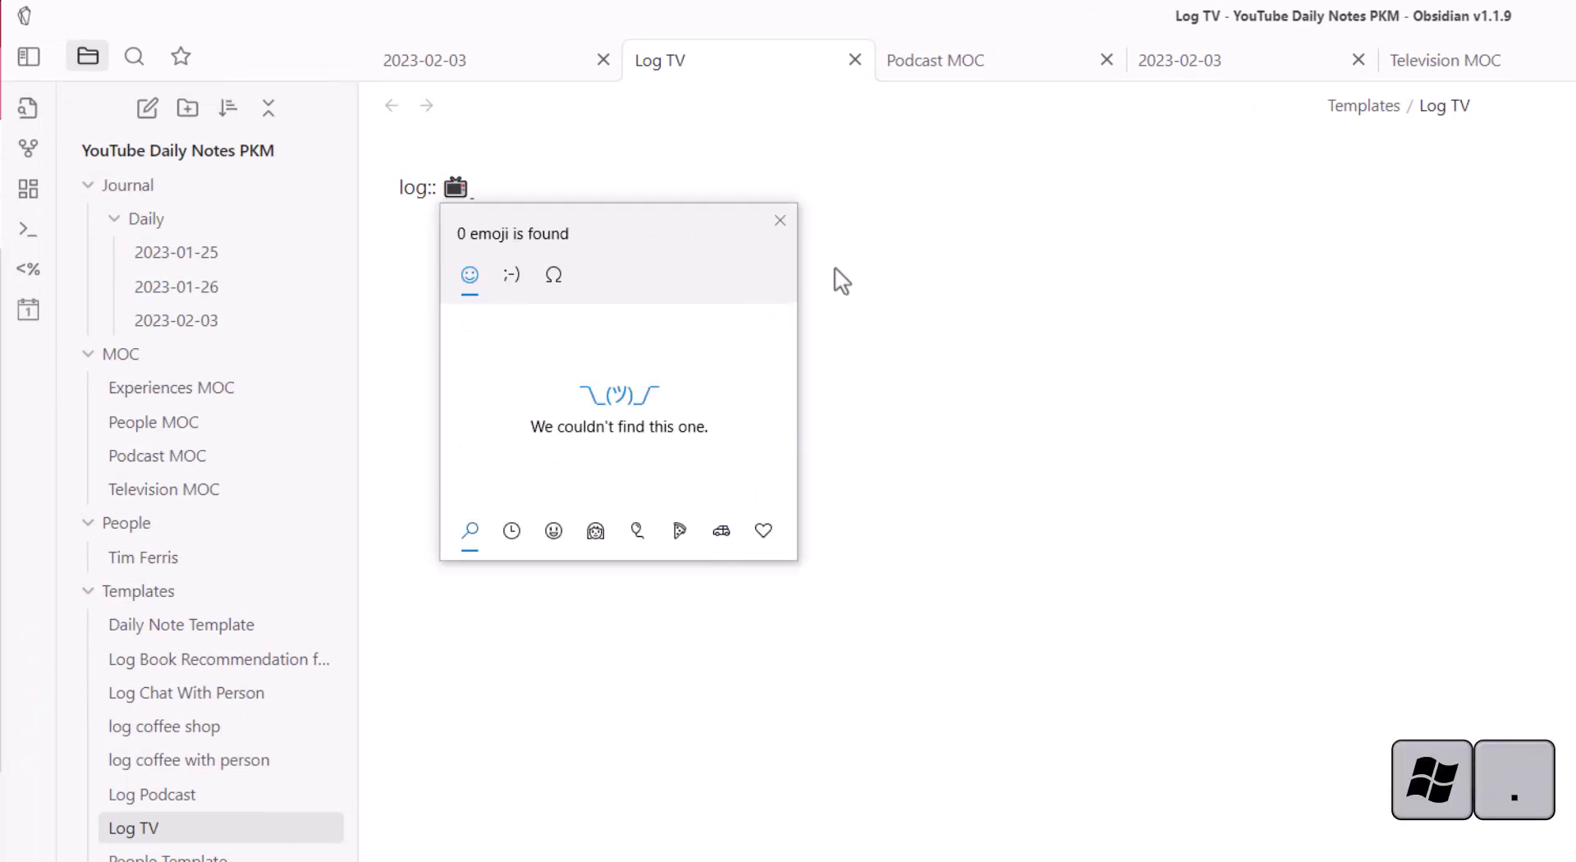
{"action": "key", "text": "Escape"}
{"action": "type", "text": "[["}
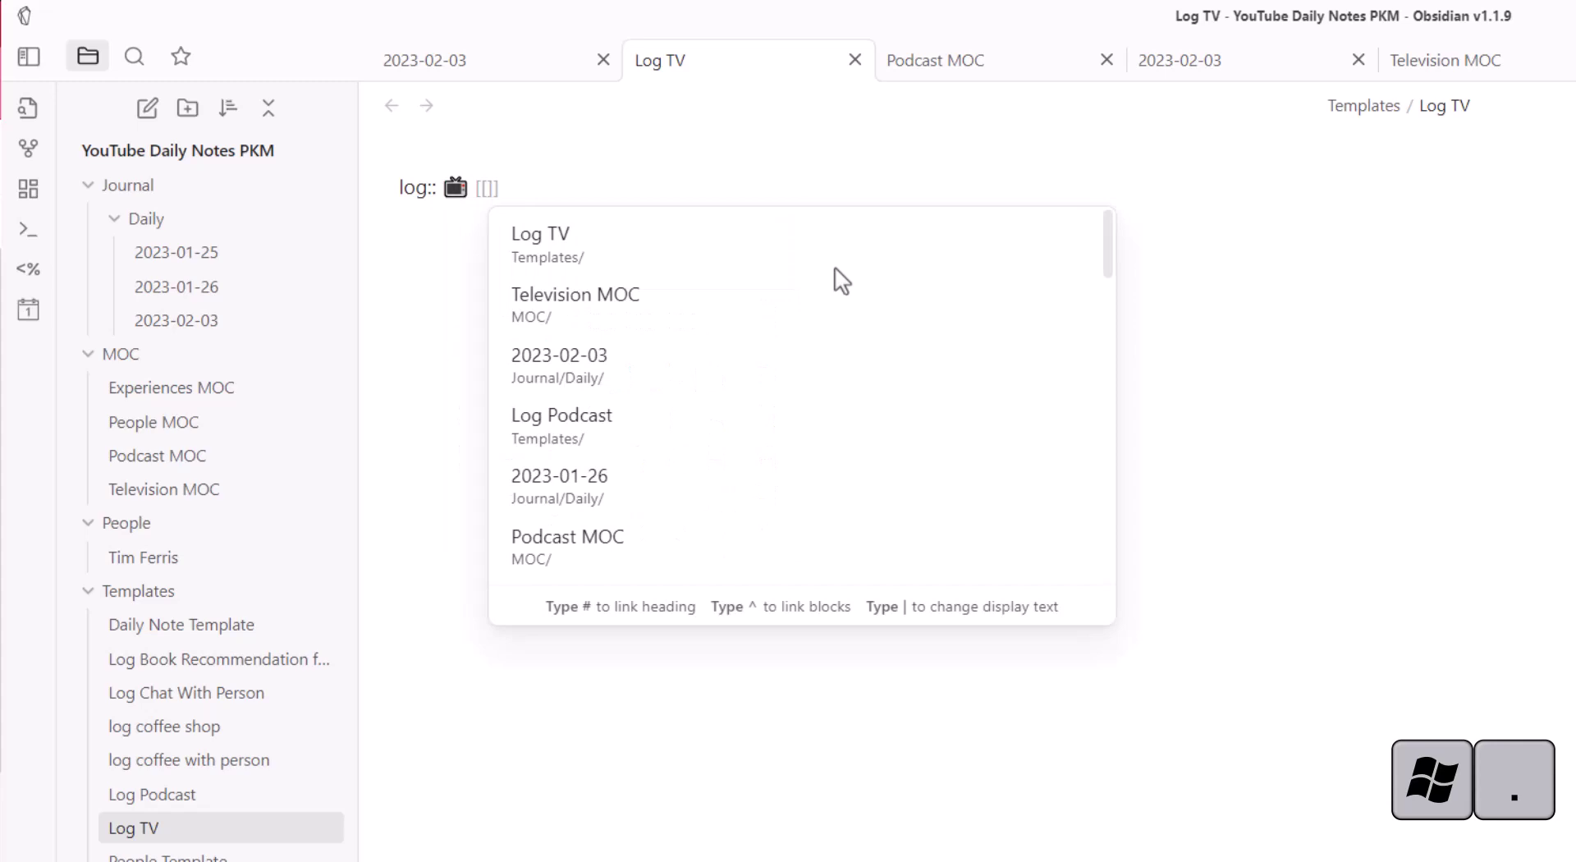
{"action": "key", "text": "Escape"}
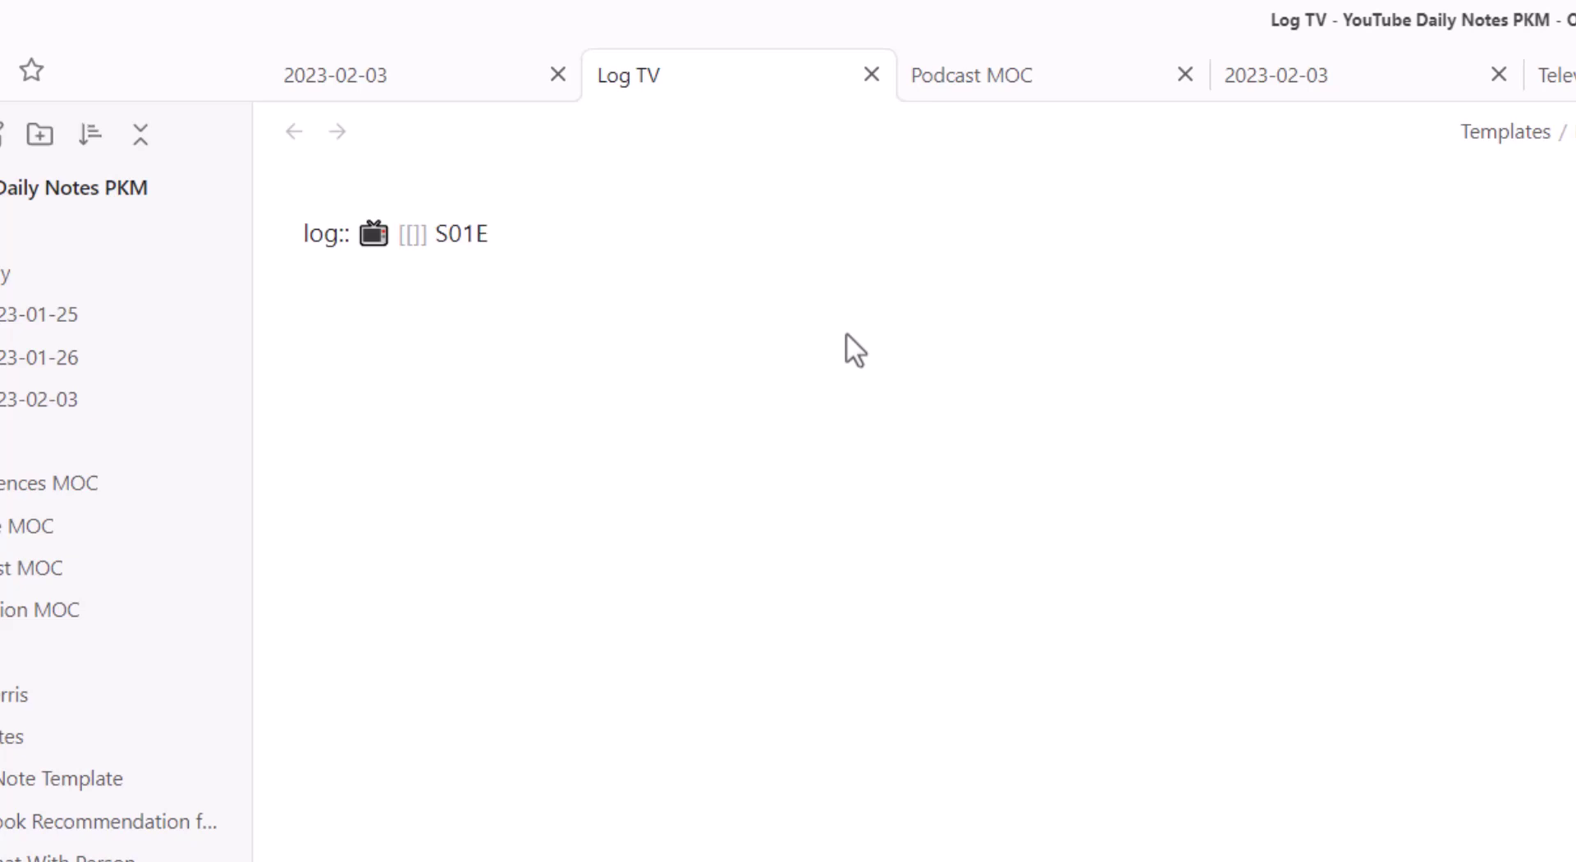
Complete the template line with the episode placeholder "S01E1 Name here", "[(link)](url)" and the tag #entertainment
{"action": "type", "text": "Name here [(link)]("}
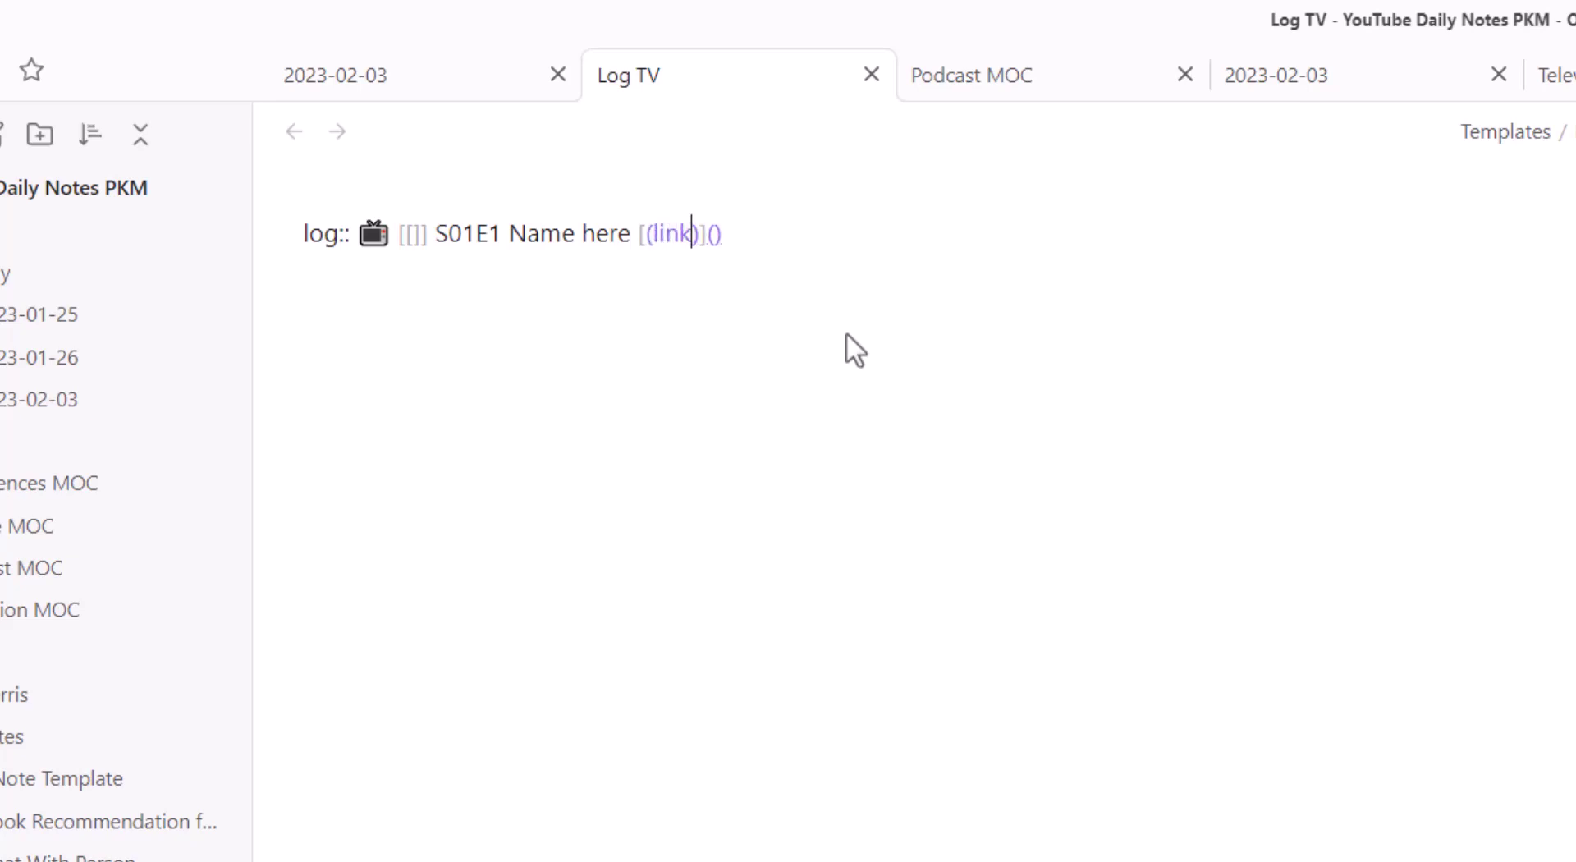
{"action": "left_click", "coordinate": [731, 233]}
{"action": "type", "text": "url) #enter"}
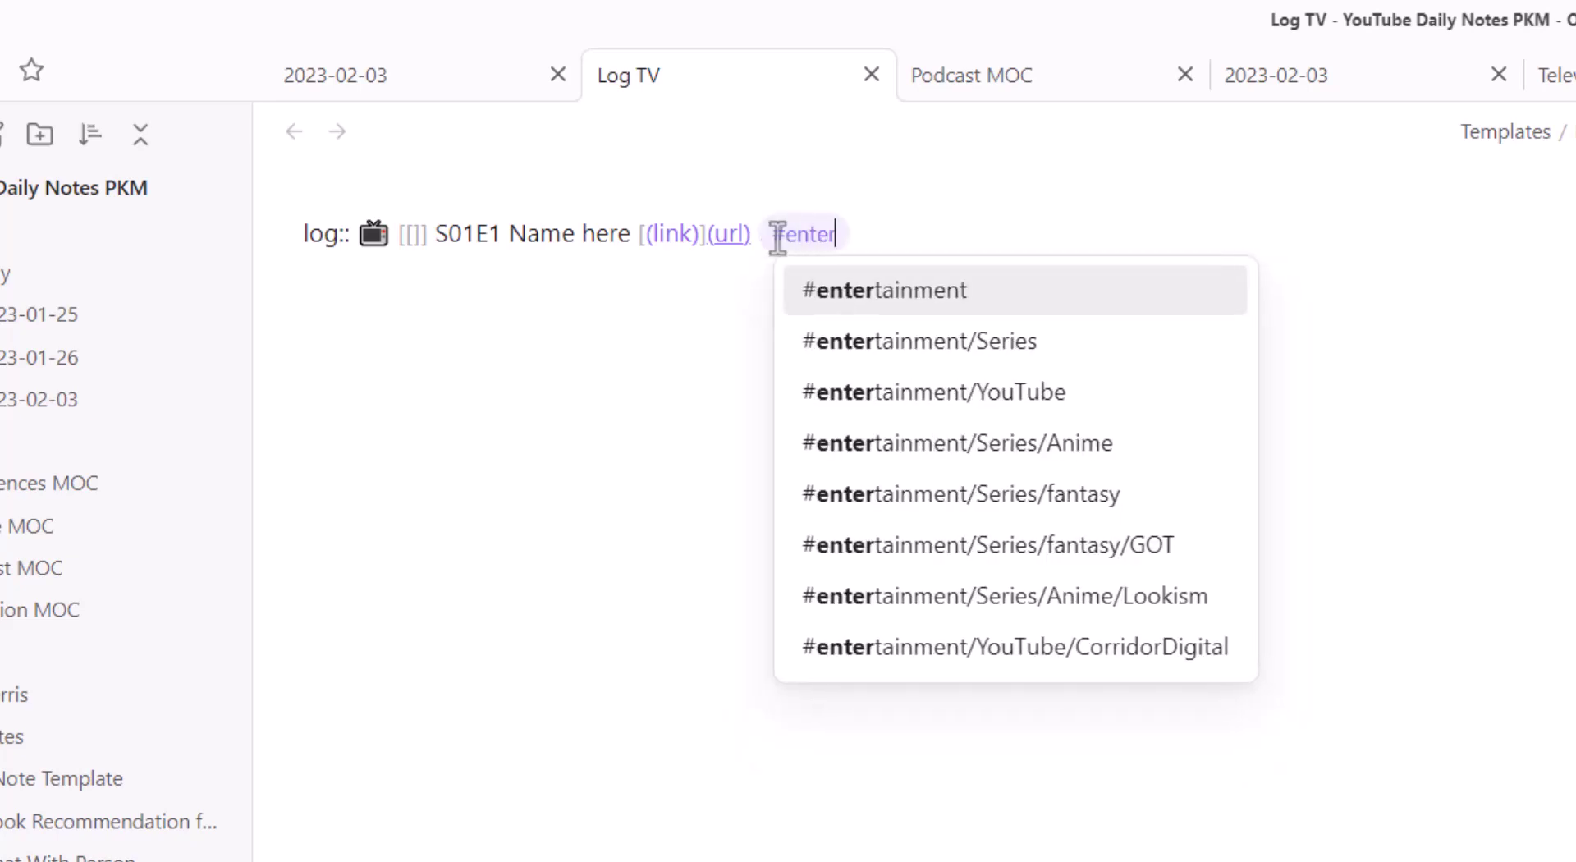
{"action": "key", "text": "Return"}
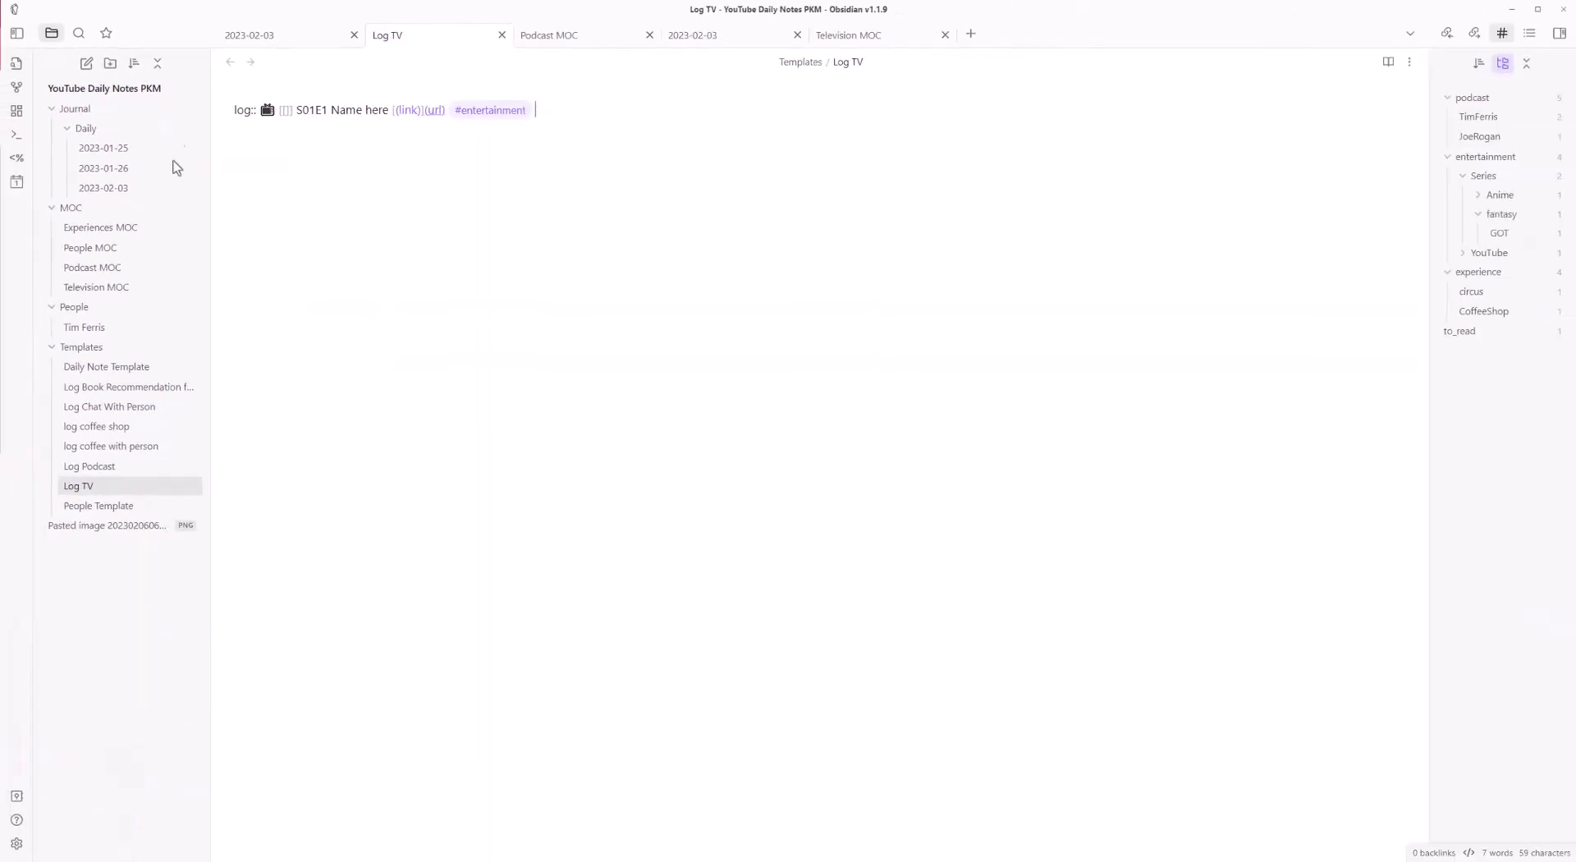
In the 2023-02-03 daily note, add a TV log entry below Game of Thrones and tag it #entertainment/series/horror/StephenKing
{"action": "left_click", "coordinate": [309, 36]}
{"action": "key", "text": "Down"}
{"action": "key", "text": "Down"}
{"action": "key", "text": "Down"}
{"action": "key", "text": "Down"}
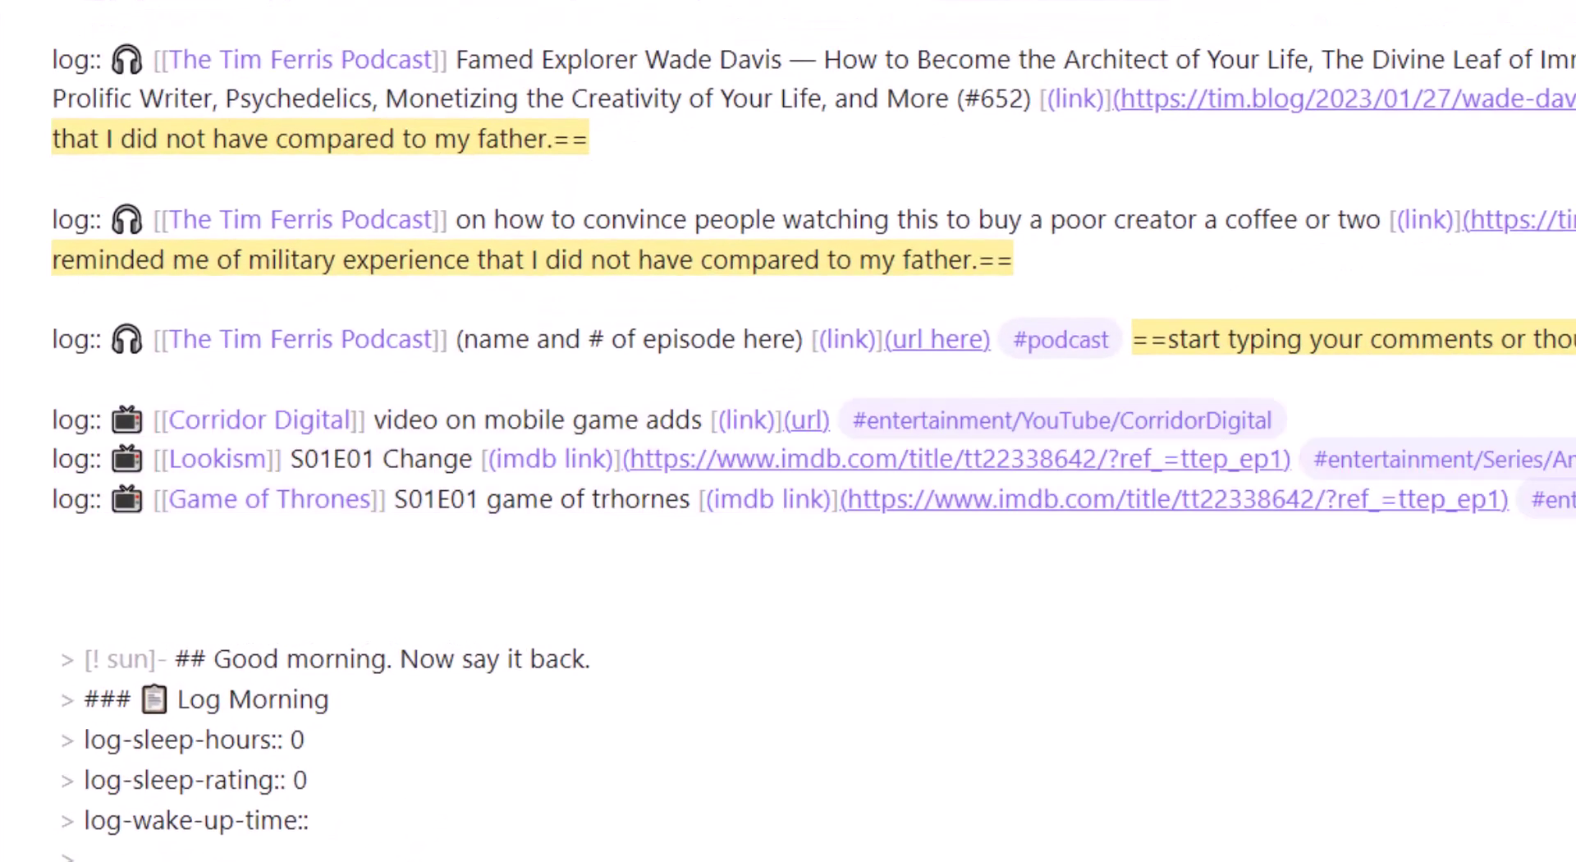
{"action": "key", "text": "Return"}
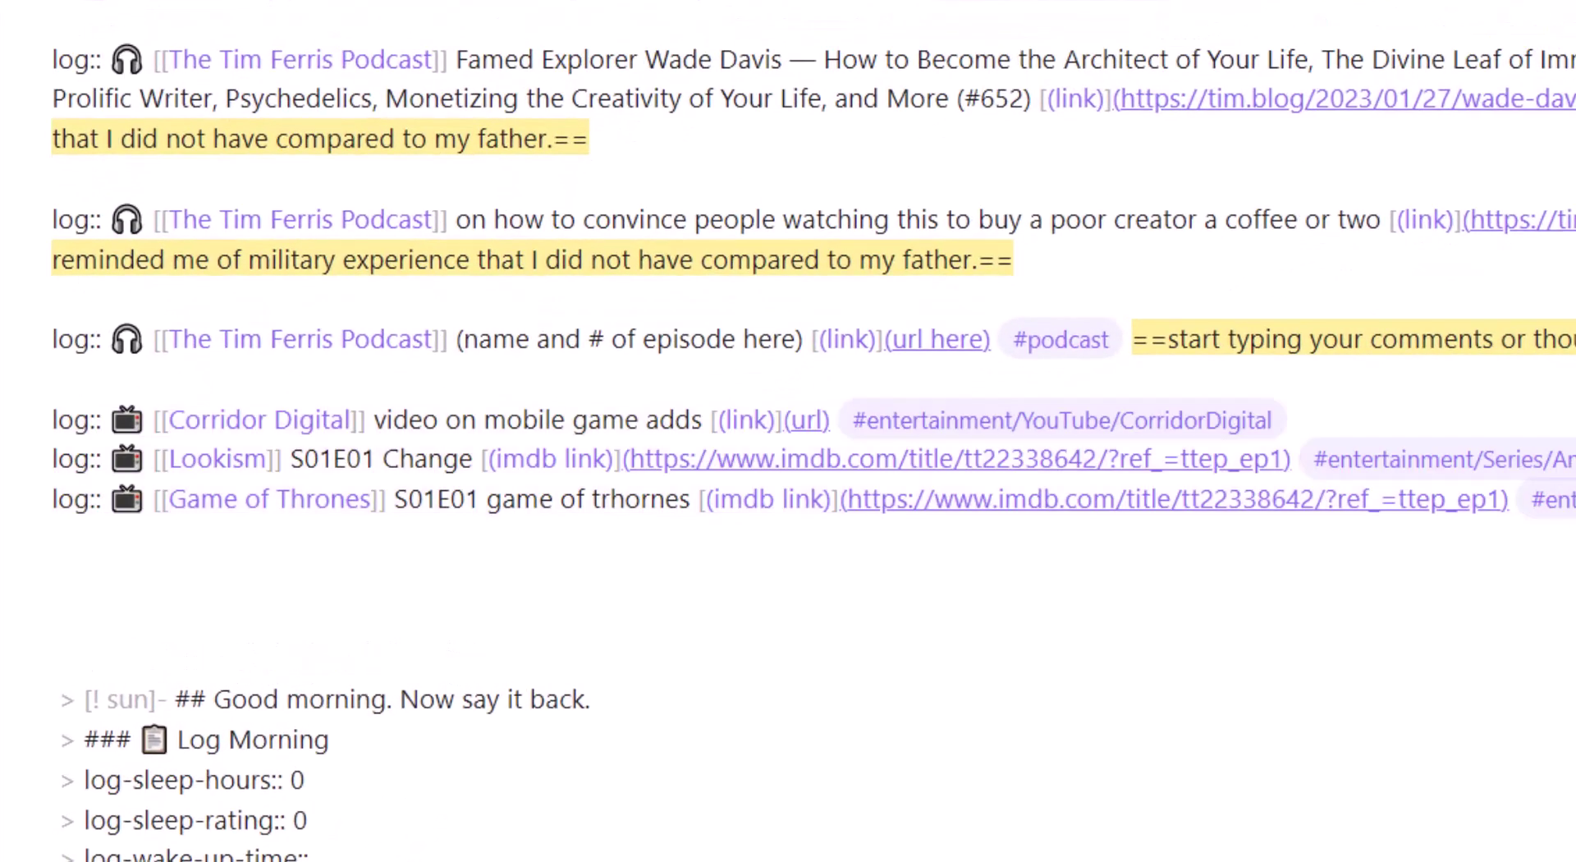
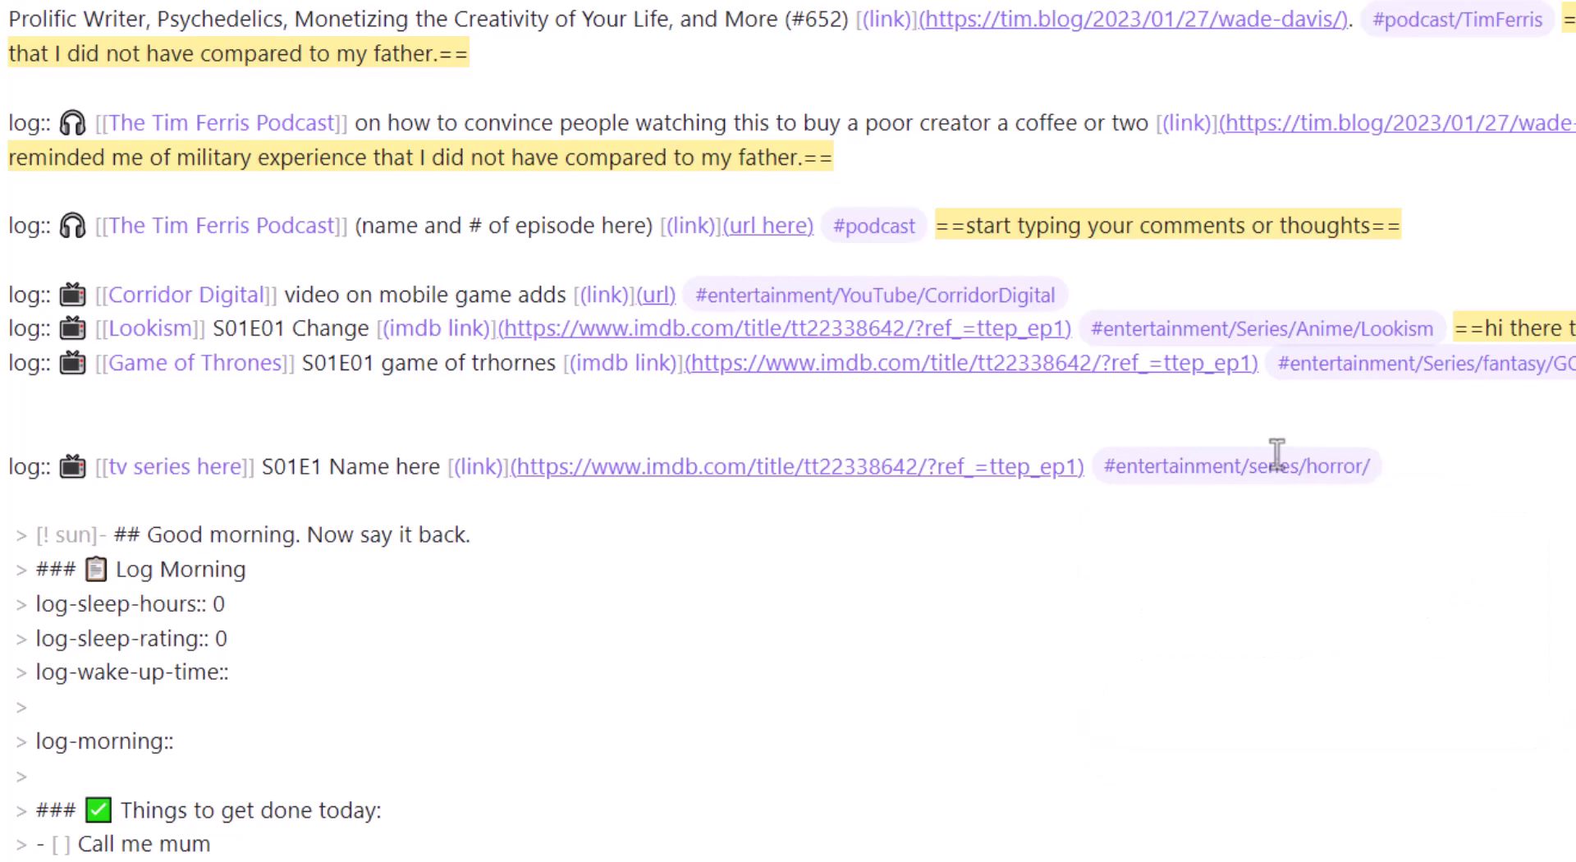
{"action": "type", "text": "ephen"}
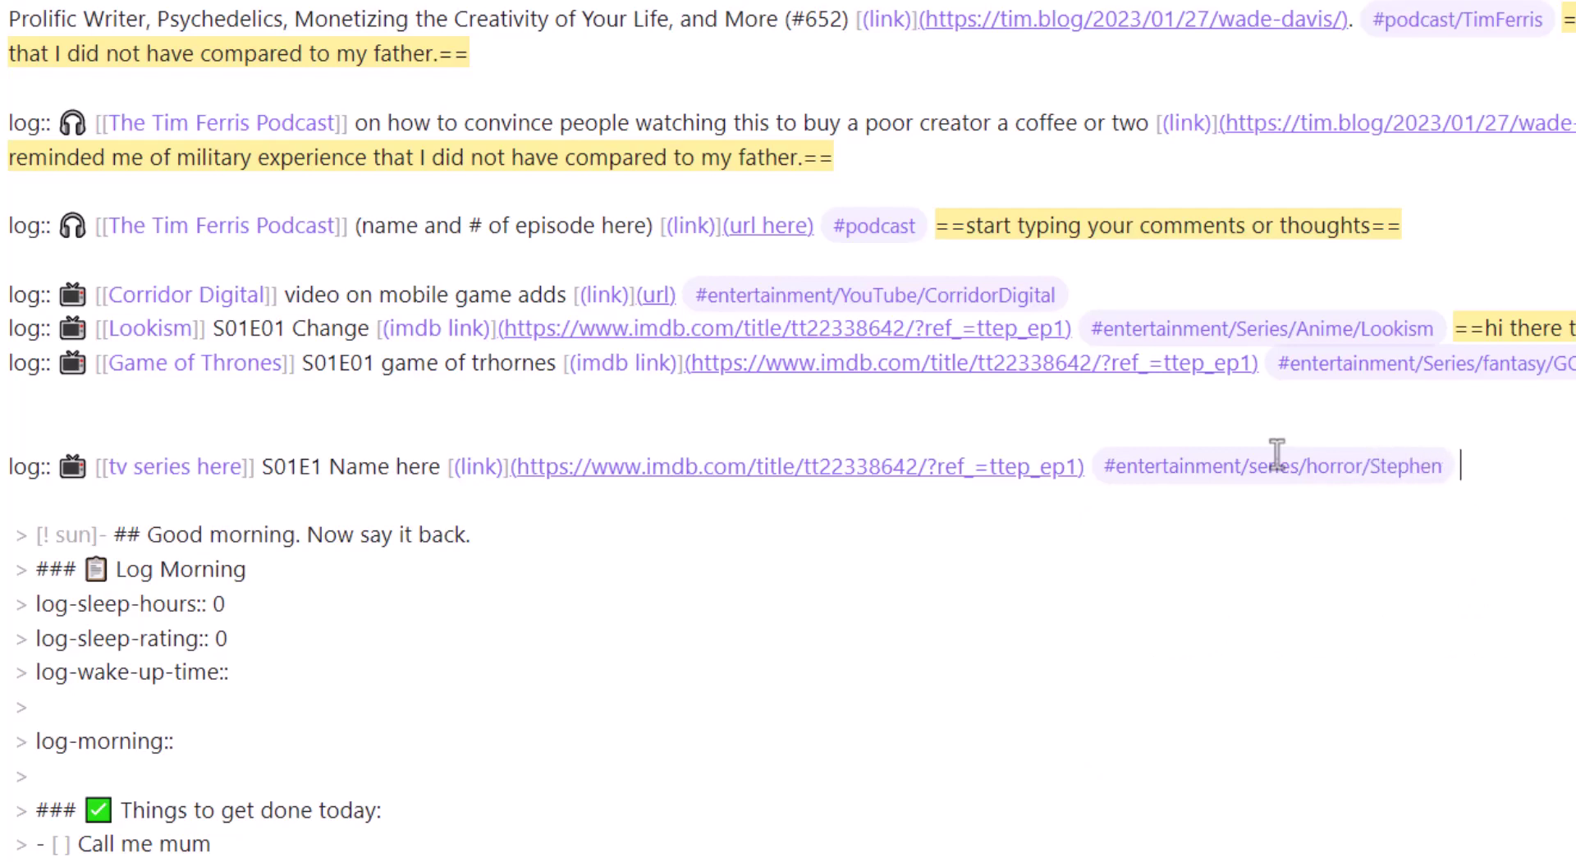
{"action": "key", "text": "BackSpace"}
{"action": "type", "text": "King"}
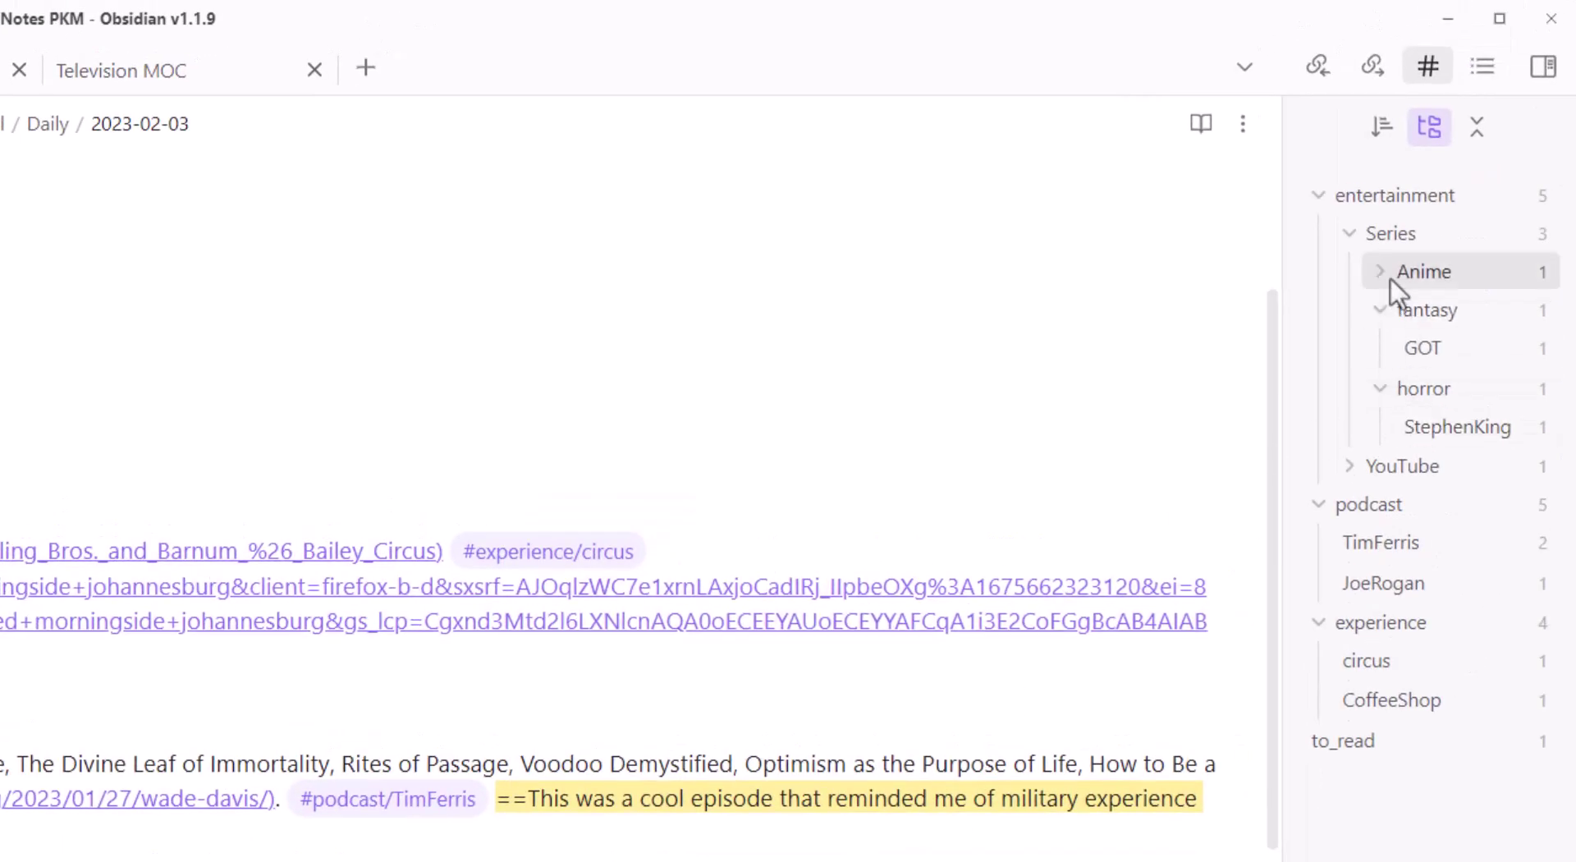
Collapse the horror and fantasy levels of the entertainment tags and return to the vault's file list
{"action": "left_click", "coordinate": [1377, 386]}
{"action": "left_click", "coordinate": [1378, 312]}
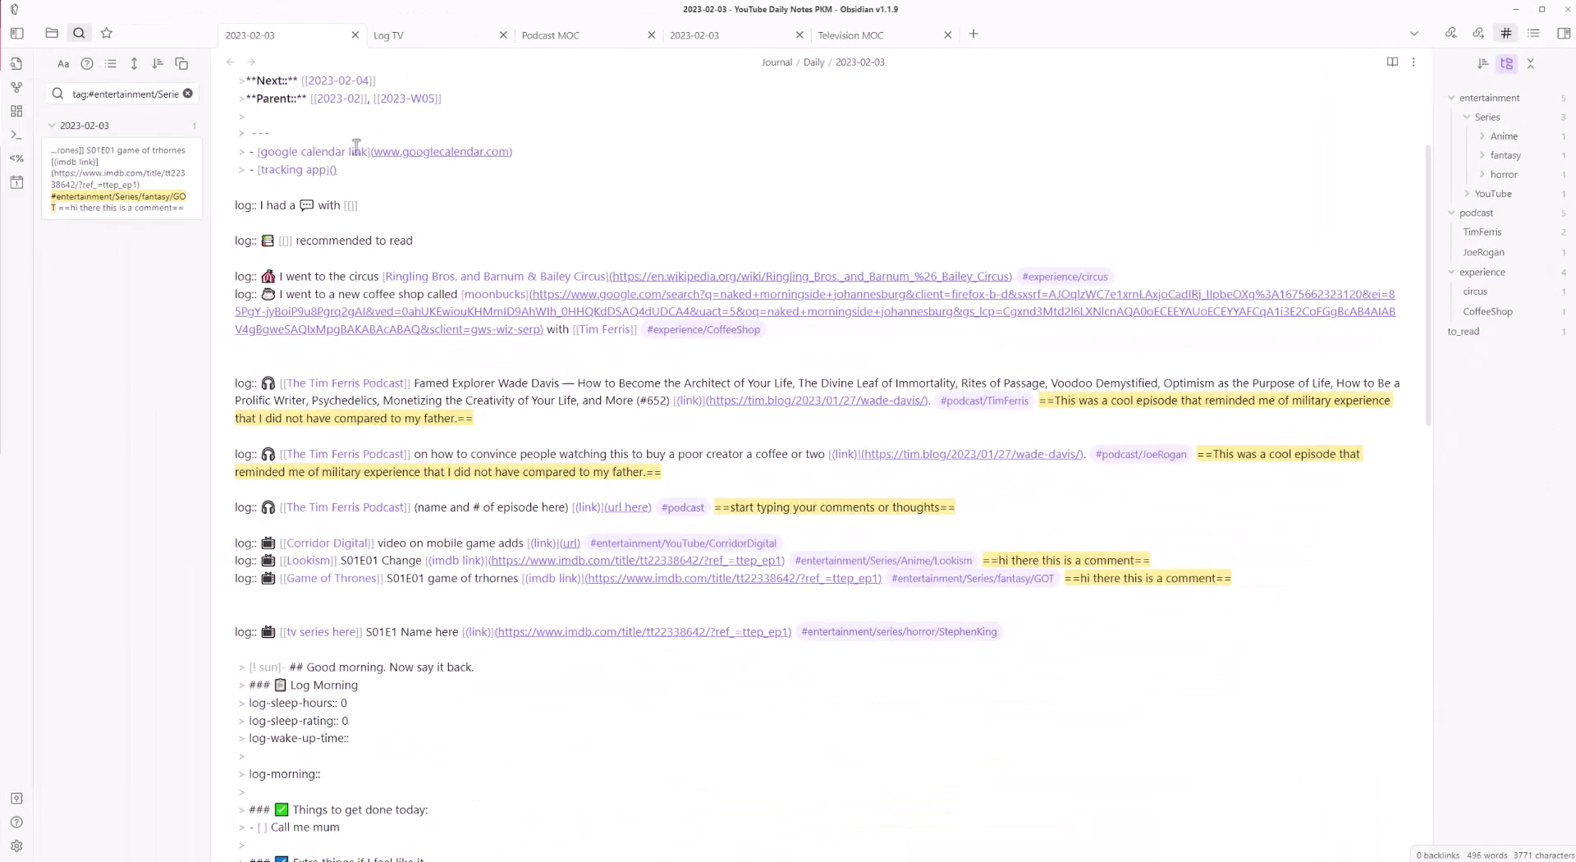
{"action": "left_click", "coordinate": [51, 33]}
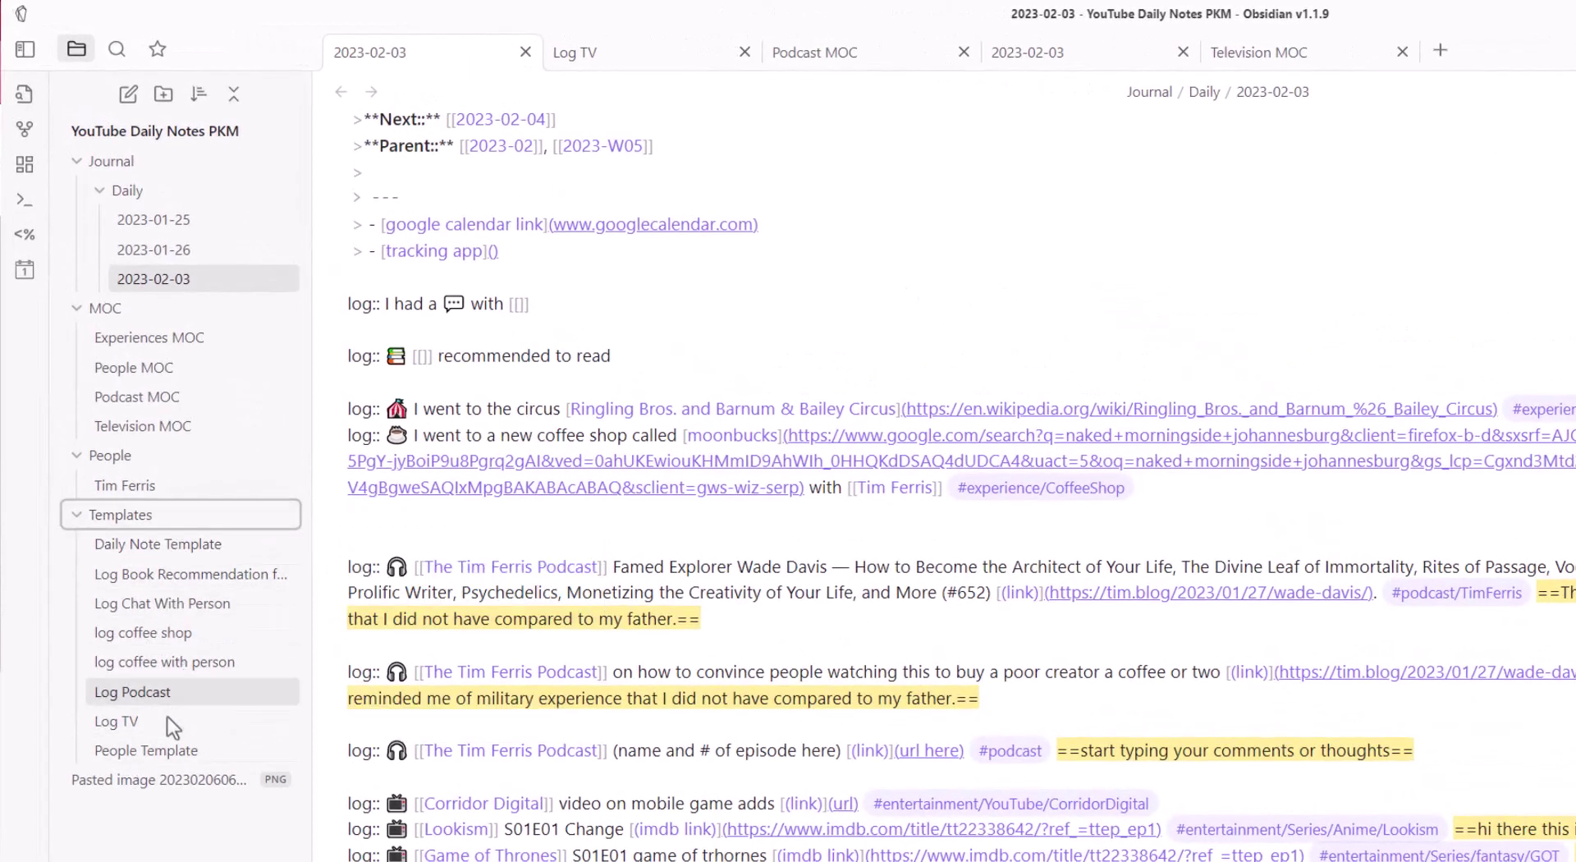
Open the Log TV template and extend its tag to #entertainment/series
{"action": "left_click", "coordinate": [169, 716]}
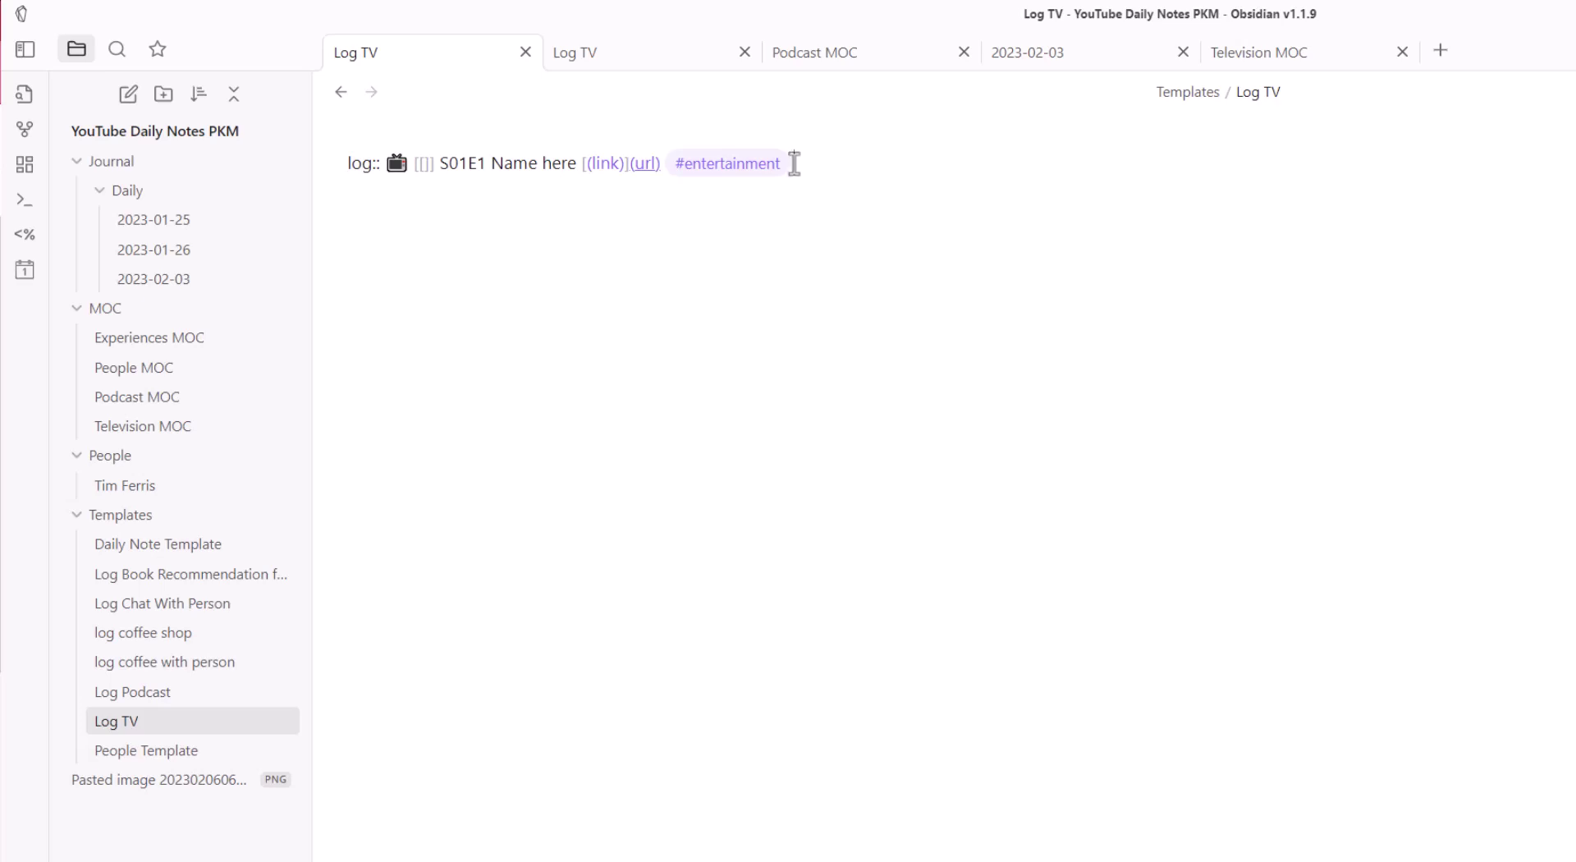
{"action": "type", "text": "/"}
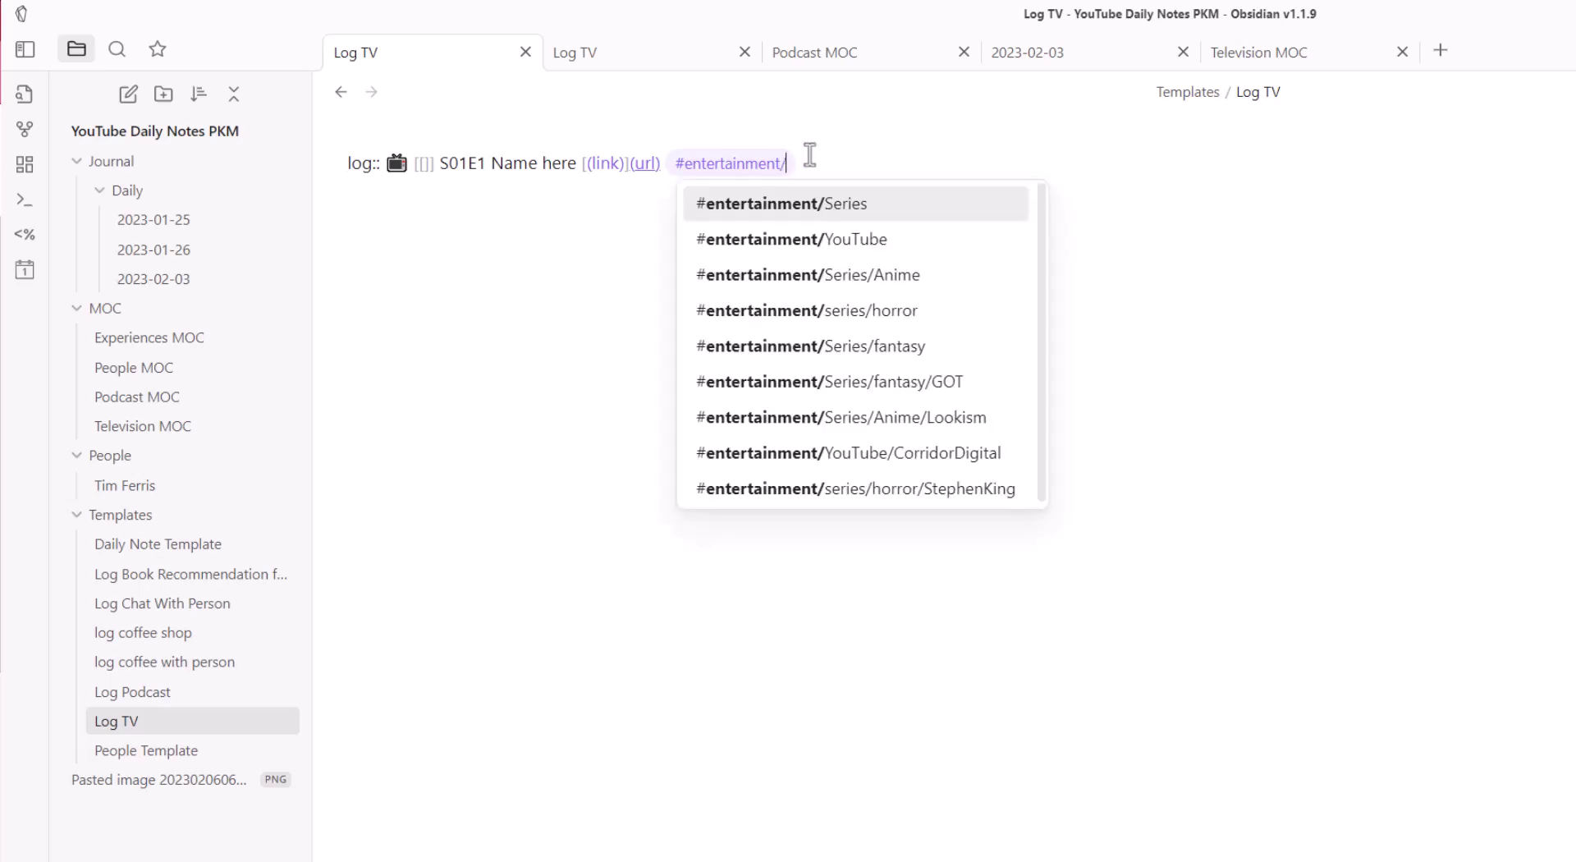
{"action": "type", "text": "series"}
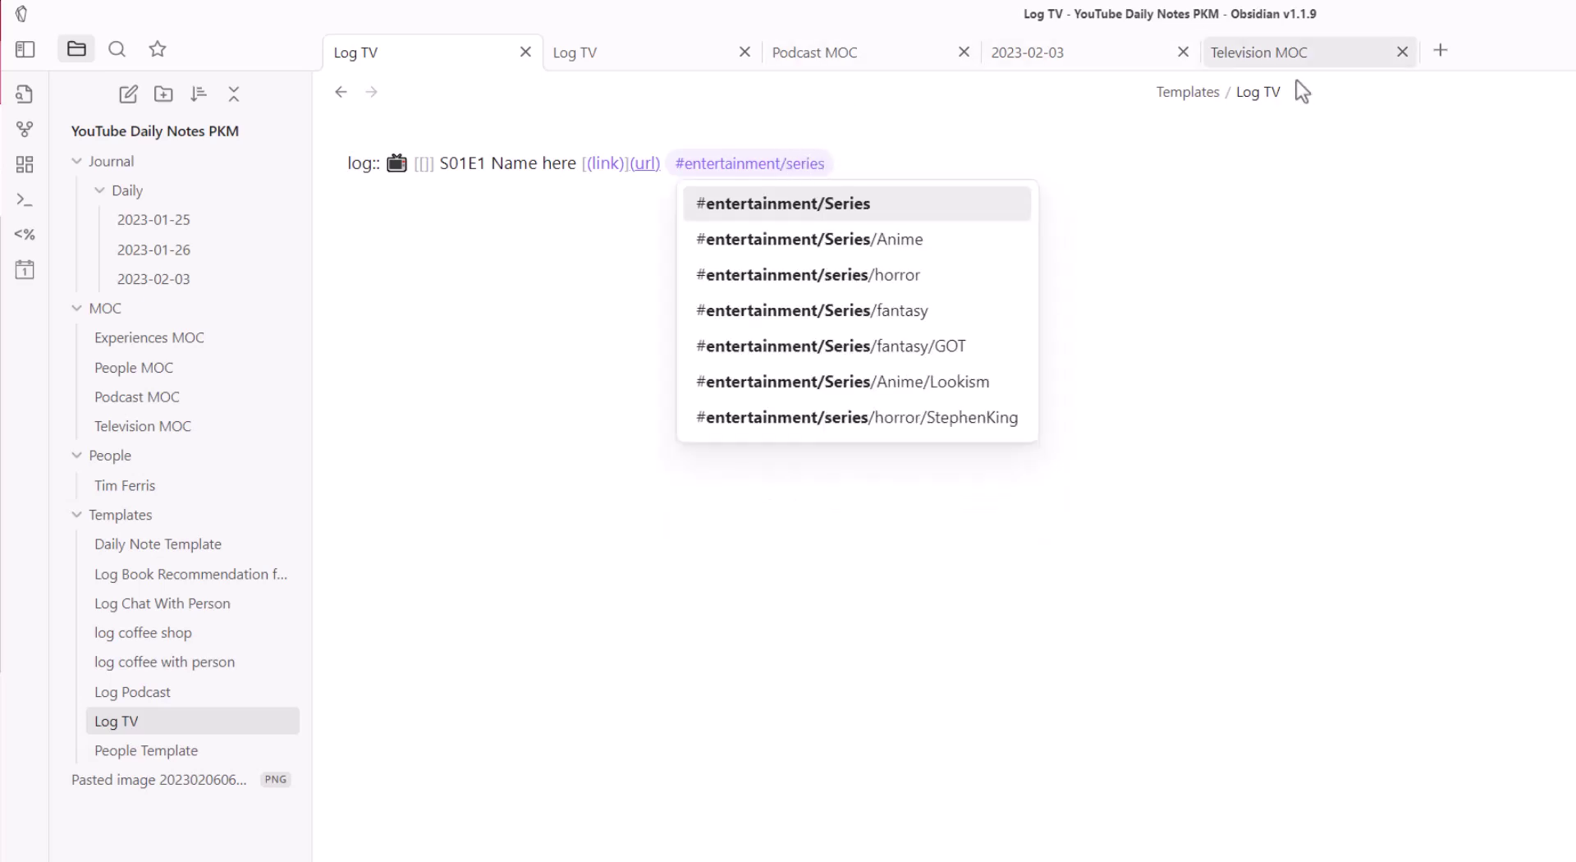
Rename the Log TV template as "log series"
{"action": "left_click", "coordinate": [1257, 91]}
{"action": "double_click", "coordinate": [1230, 93]}
{"action": "type", "text": "series"}
{"action": "key", "text": "Return"}
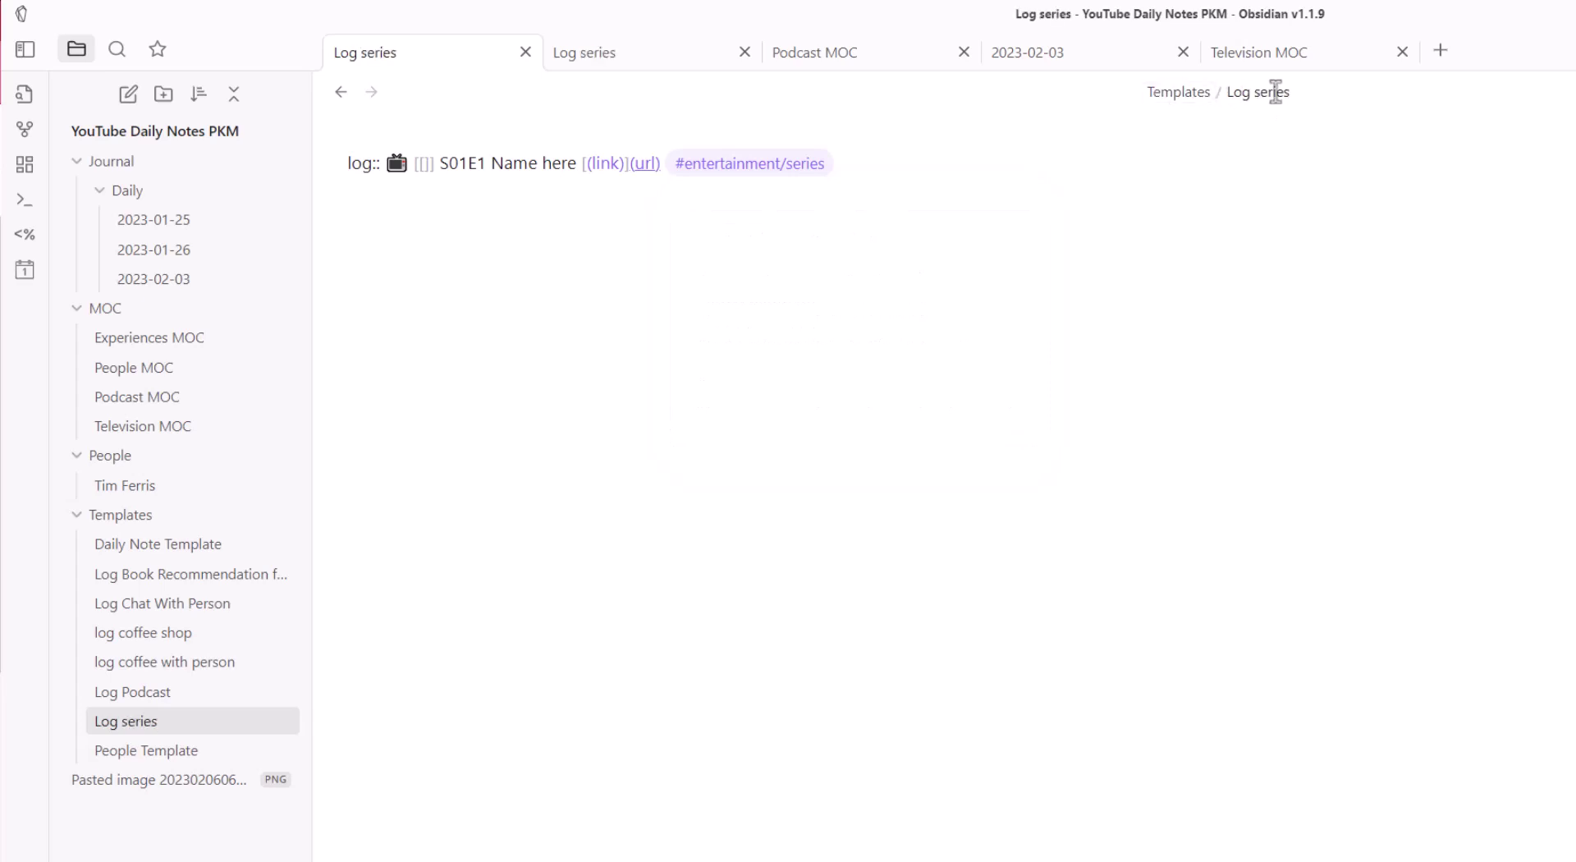
{"action": "left_click", "coordinate": [1256, 88]}
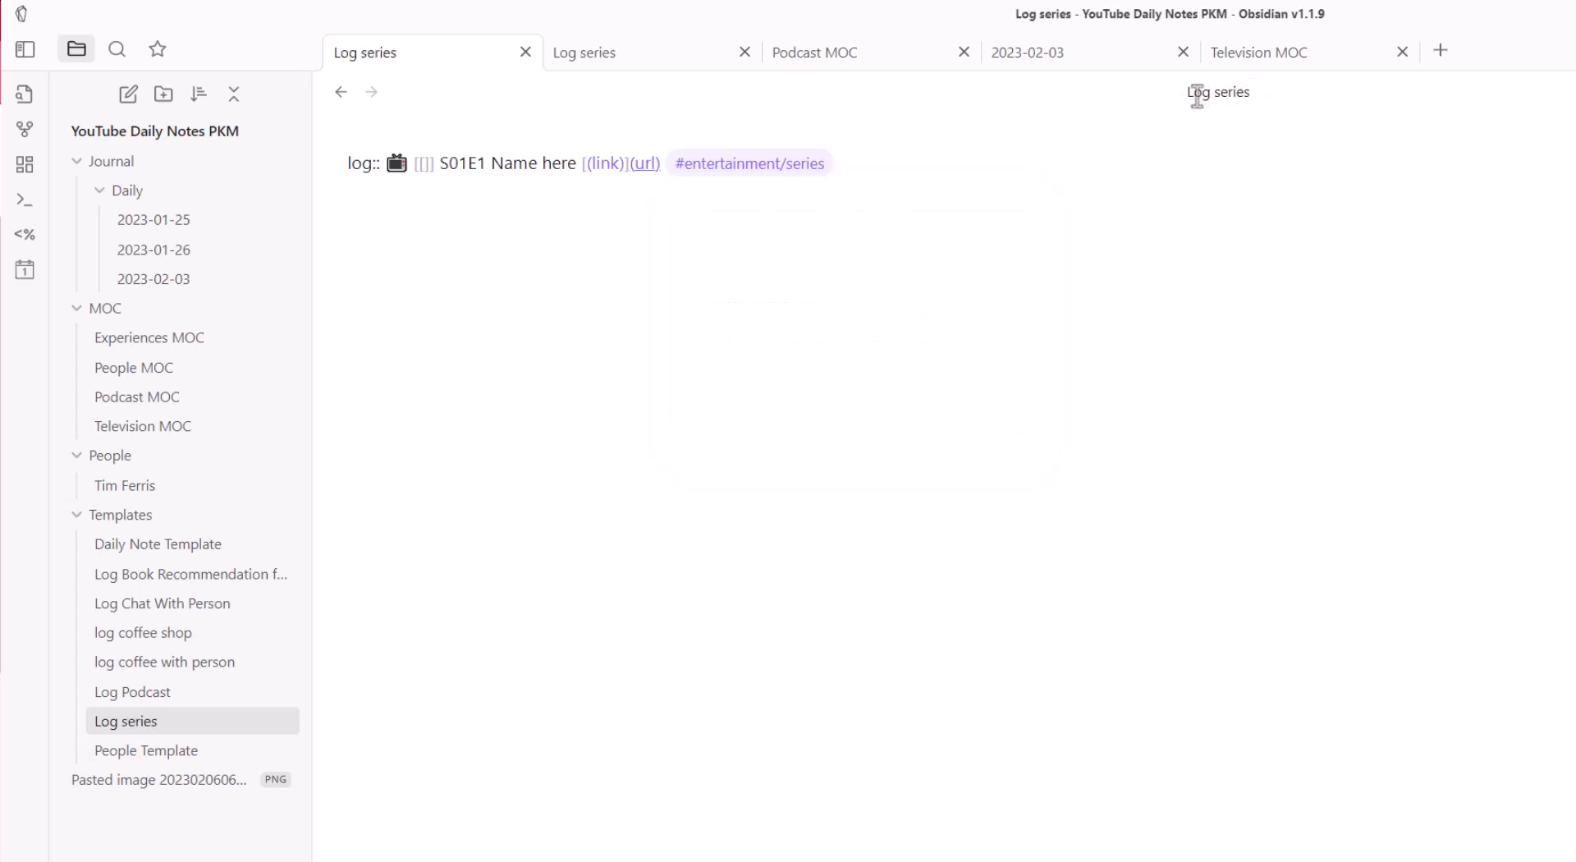
{"action": "key", "text": "BackSpace"}
{"action": "type", "text": "l"}
{"action": "key", "text": "Return"}
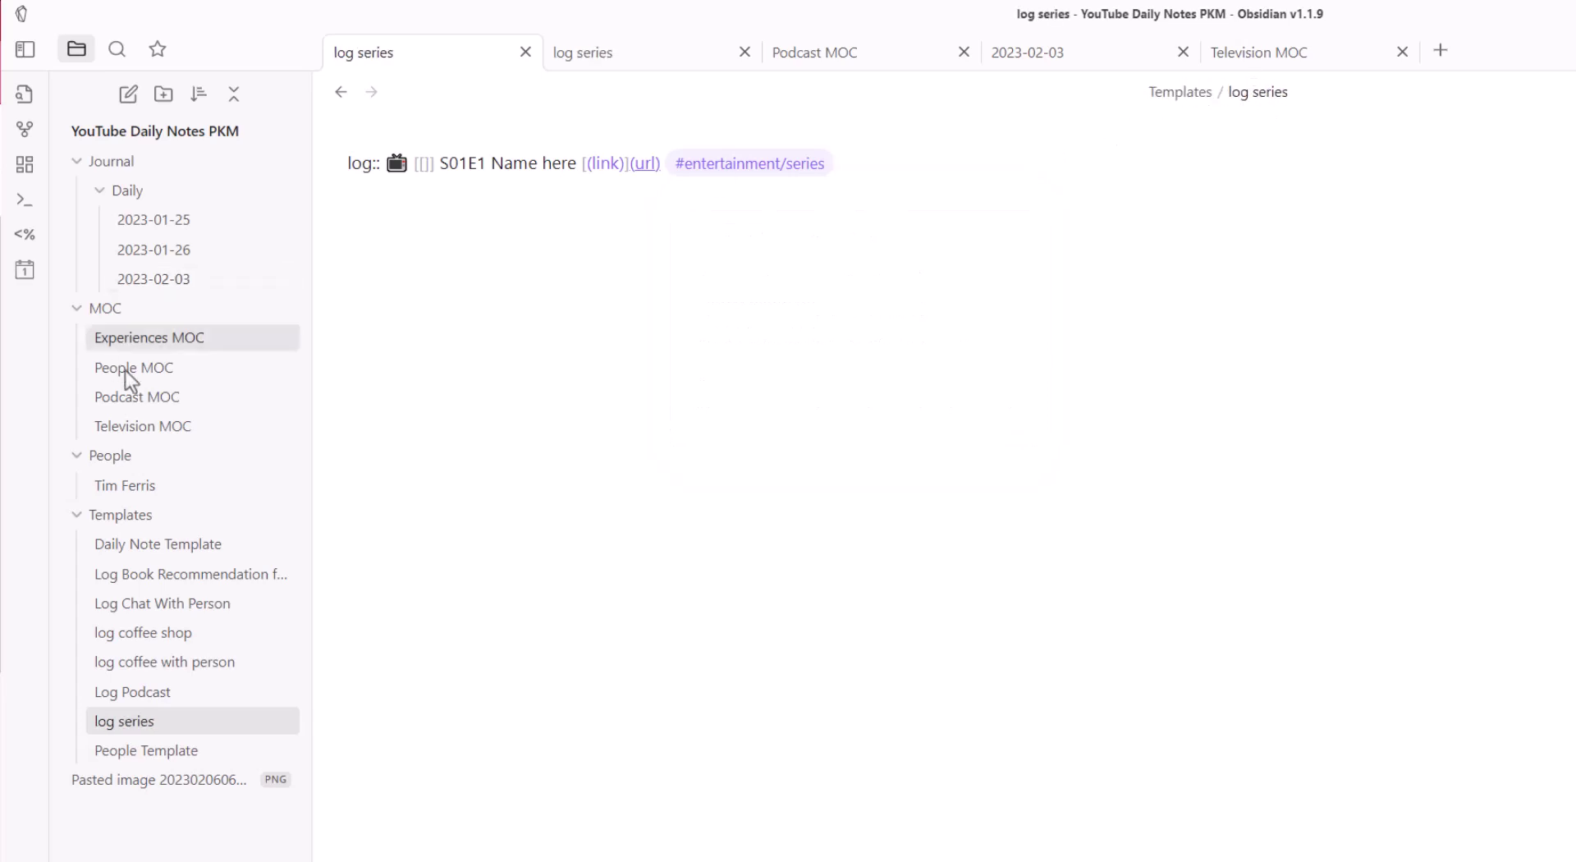
Create another note in the Templates folder and copy the log line from the log series template for it
{"action": "right_click", "coordinate": [125, 527]}
{"action": "left_click", "coordinate": [230, 548]}
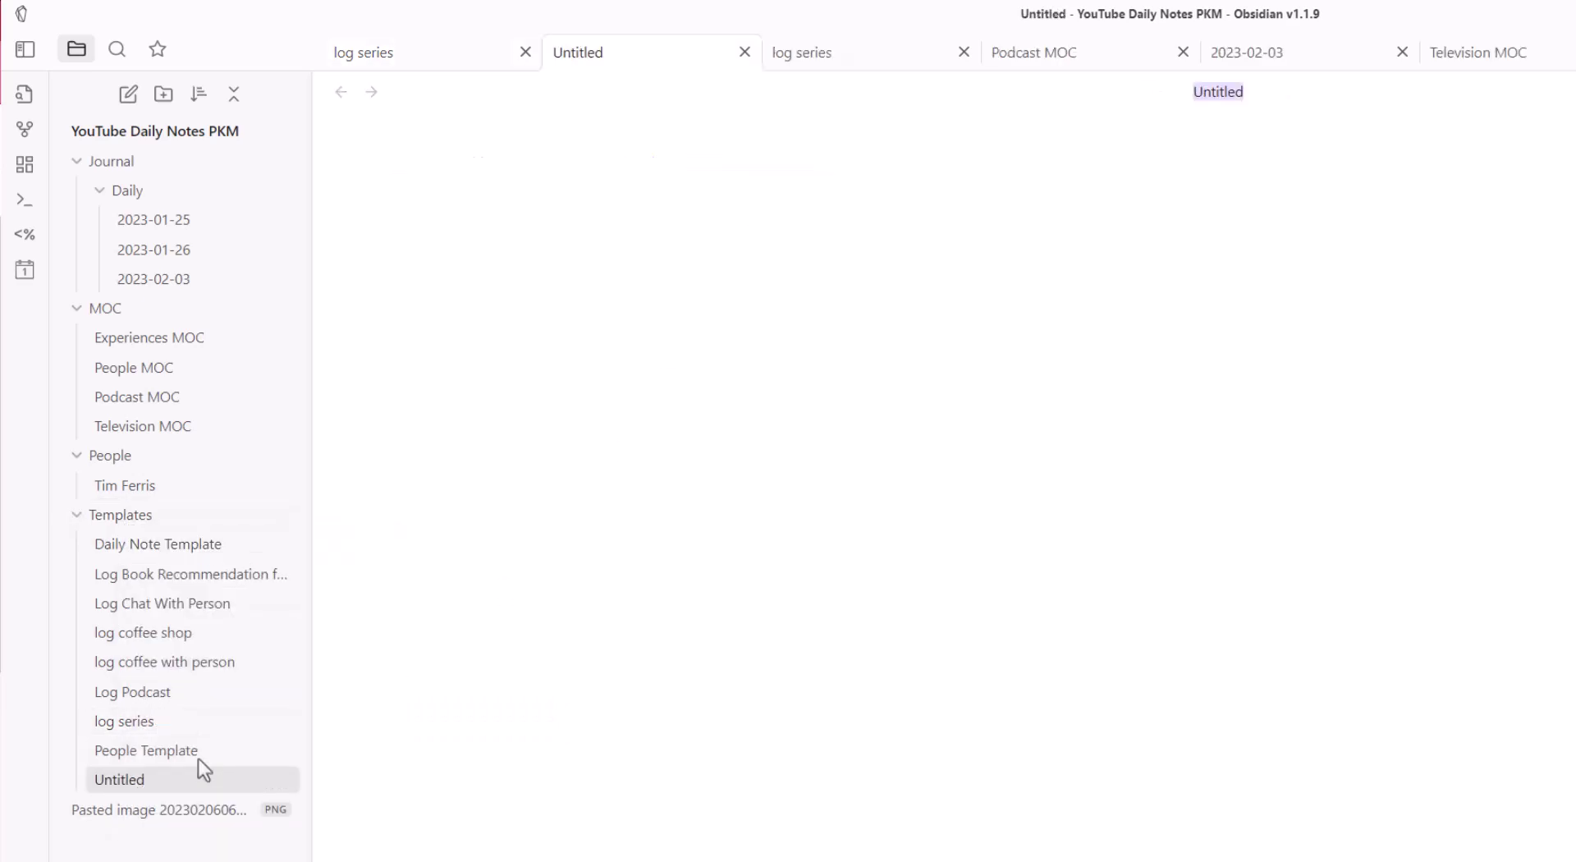
{"action": "left_click", "coordinate": [169, 730]}
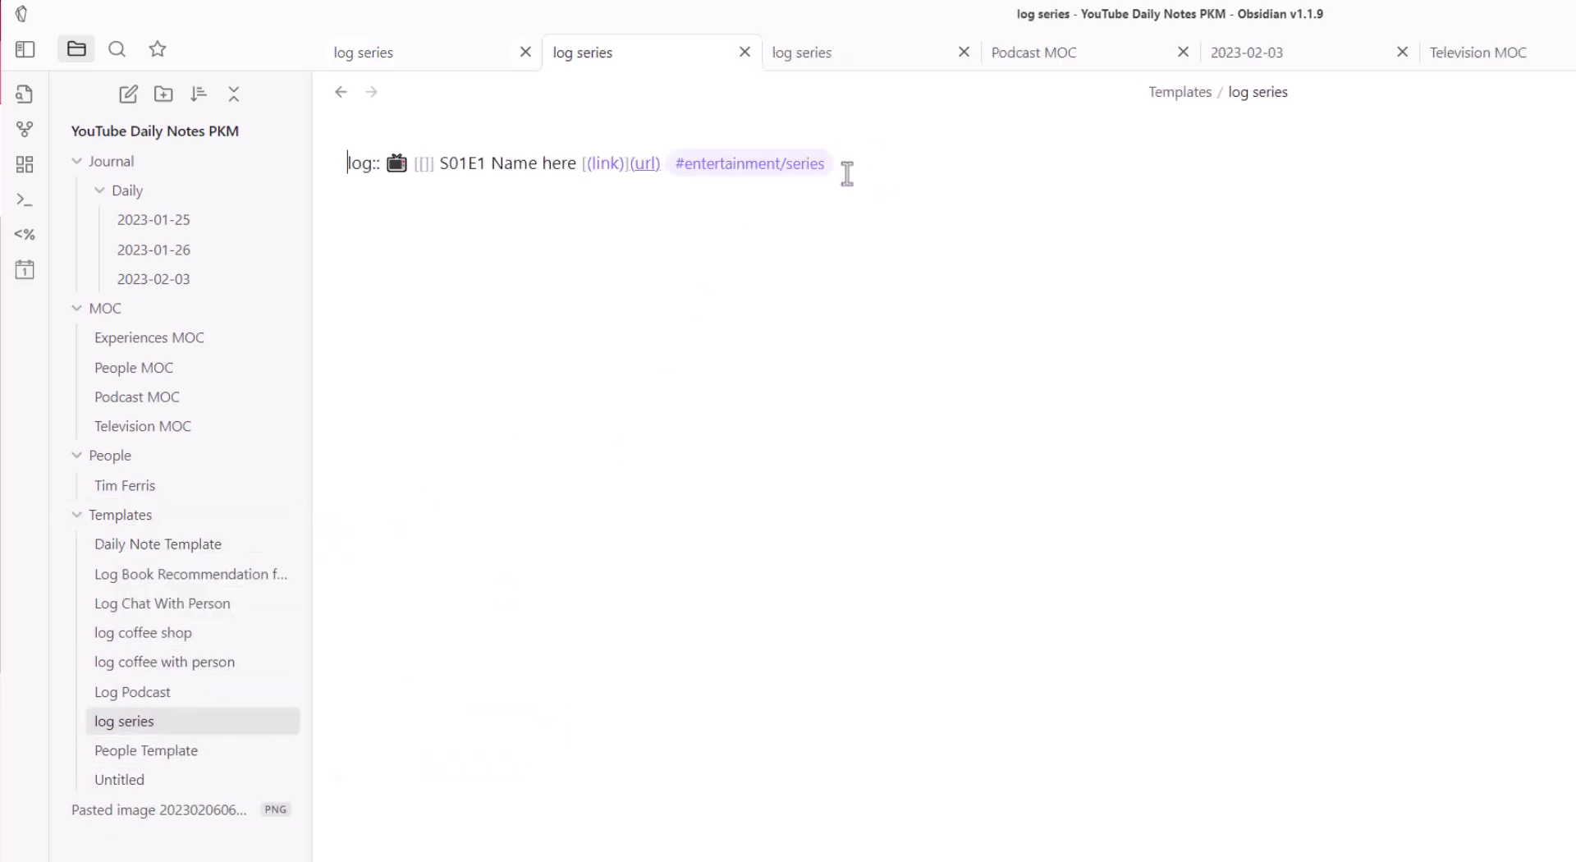
{"action": "left_click_drag", "start_coordinate": [847, 173], "coordinate": [156, 162]}
{"action": "left_click", "coordinate": [163, 780]}
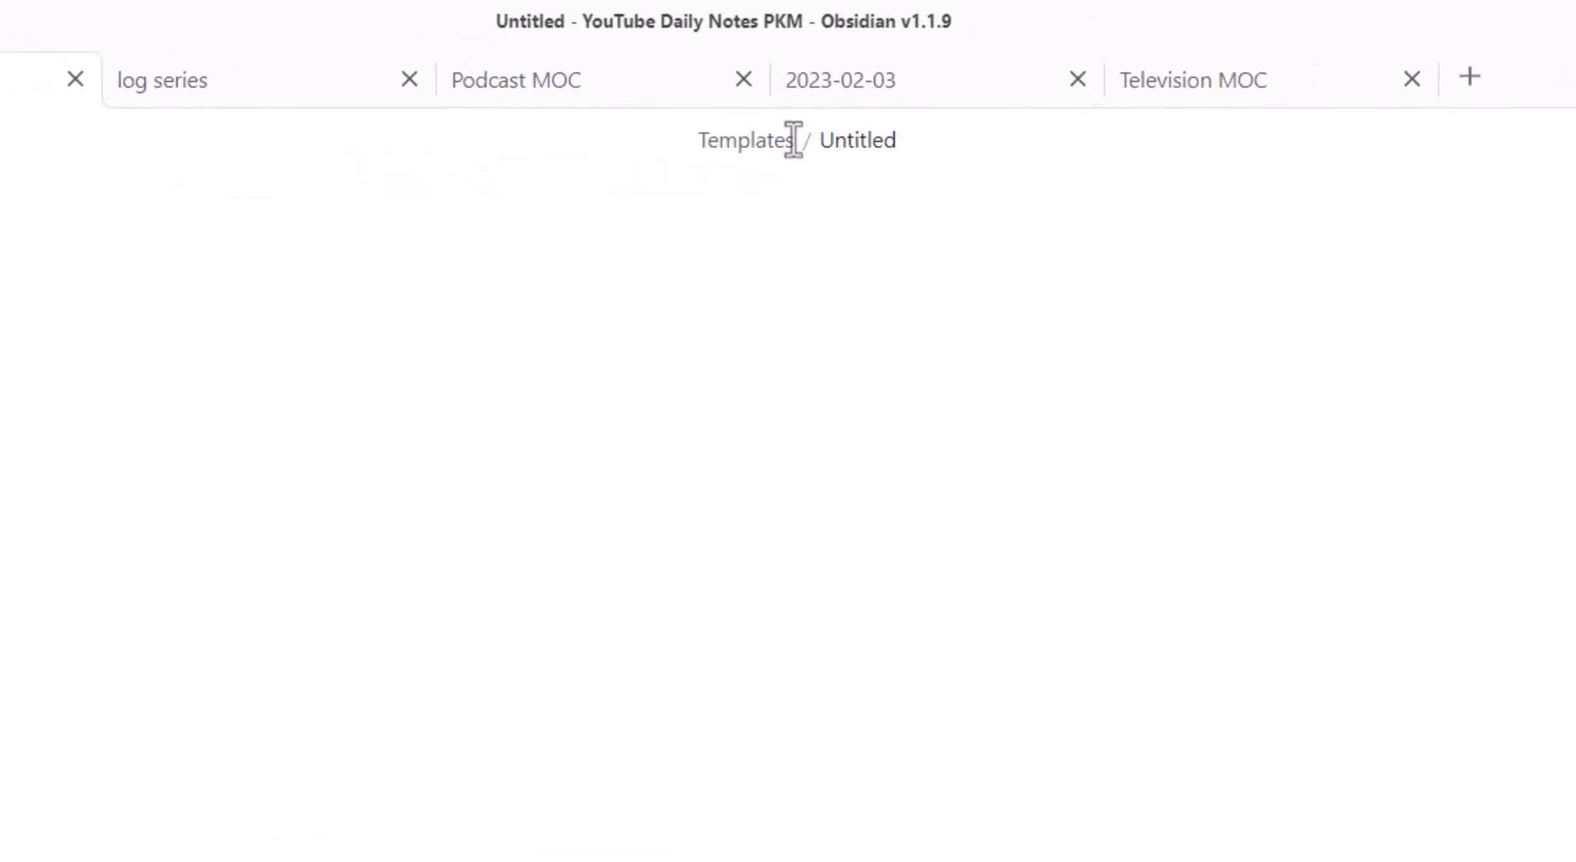
Name the new template "log youtube" and paste the copied log line into it
{"action": "left_click", "coordinate": [800, 140]}
{"action": "type", "text": "log youtube"}
{"action": "key", "text": "Return"}
{"action": "type", "text": "log:: 📺 [[]] S01E1 Name here [(link)](url) #entertainment/series"}
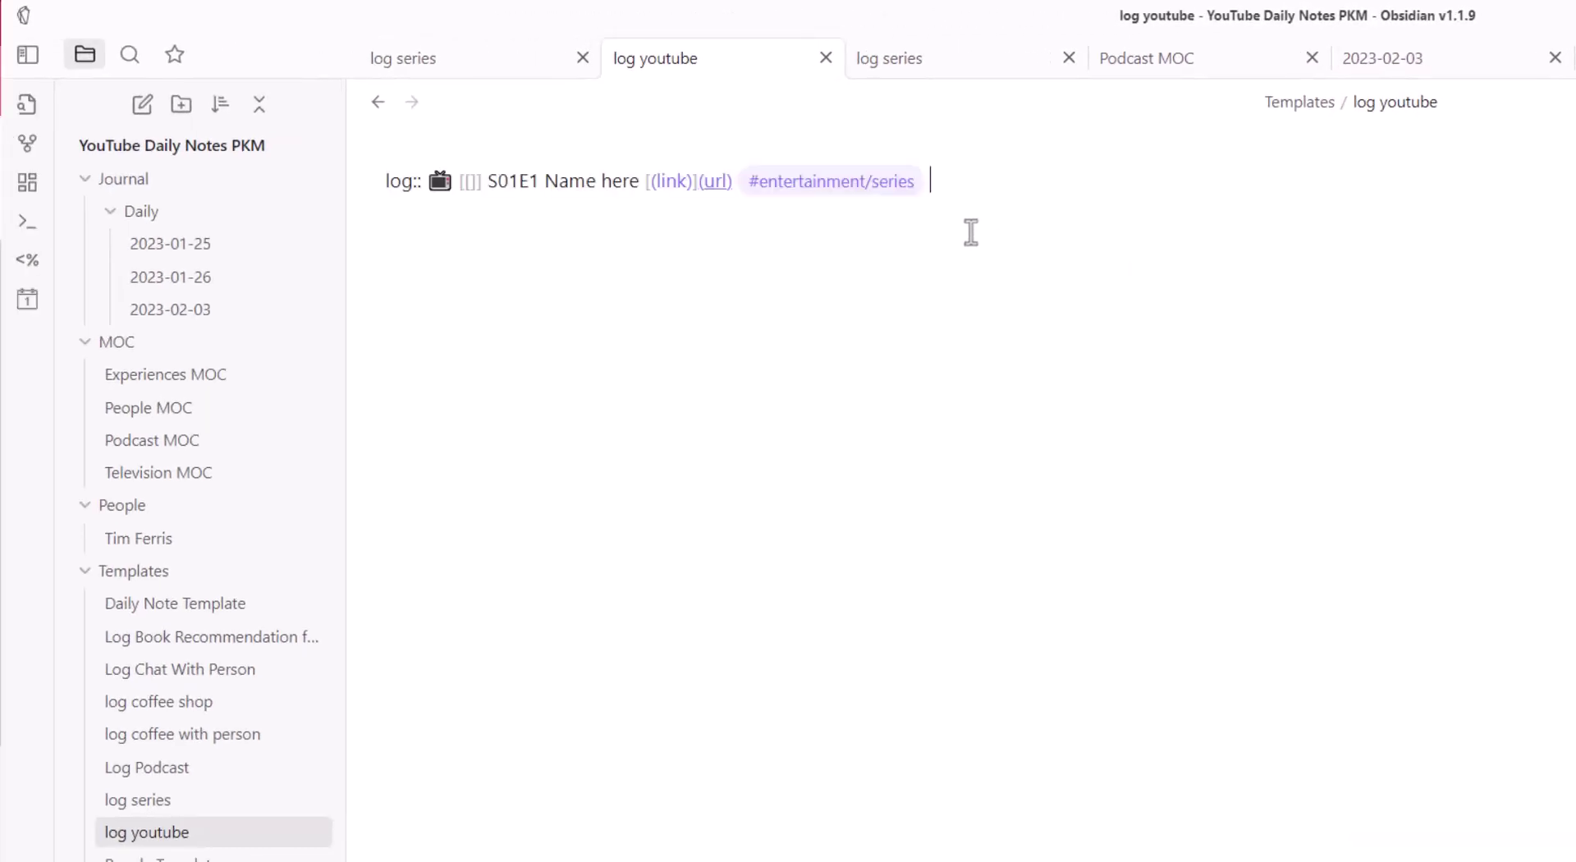
Change the log youtube template's tag to #entertainment/YouTube and replace its episode placeholder with "Name of video here"
{"action": "double_click", "coordinate": [900, 187]}
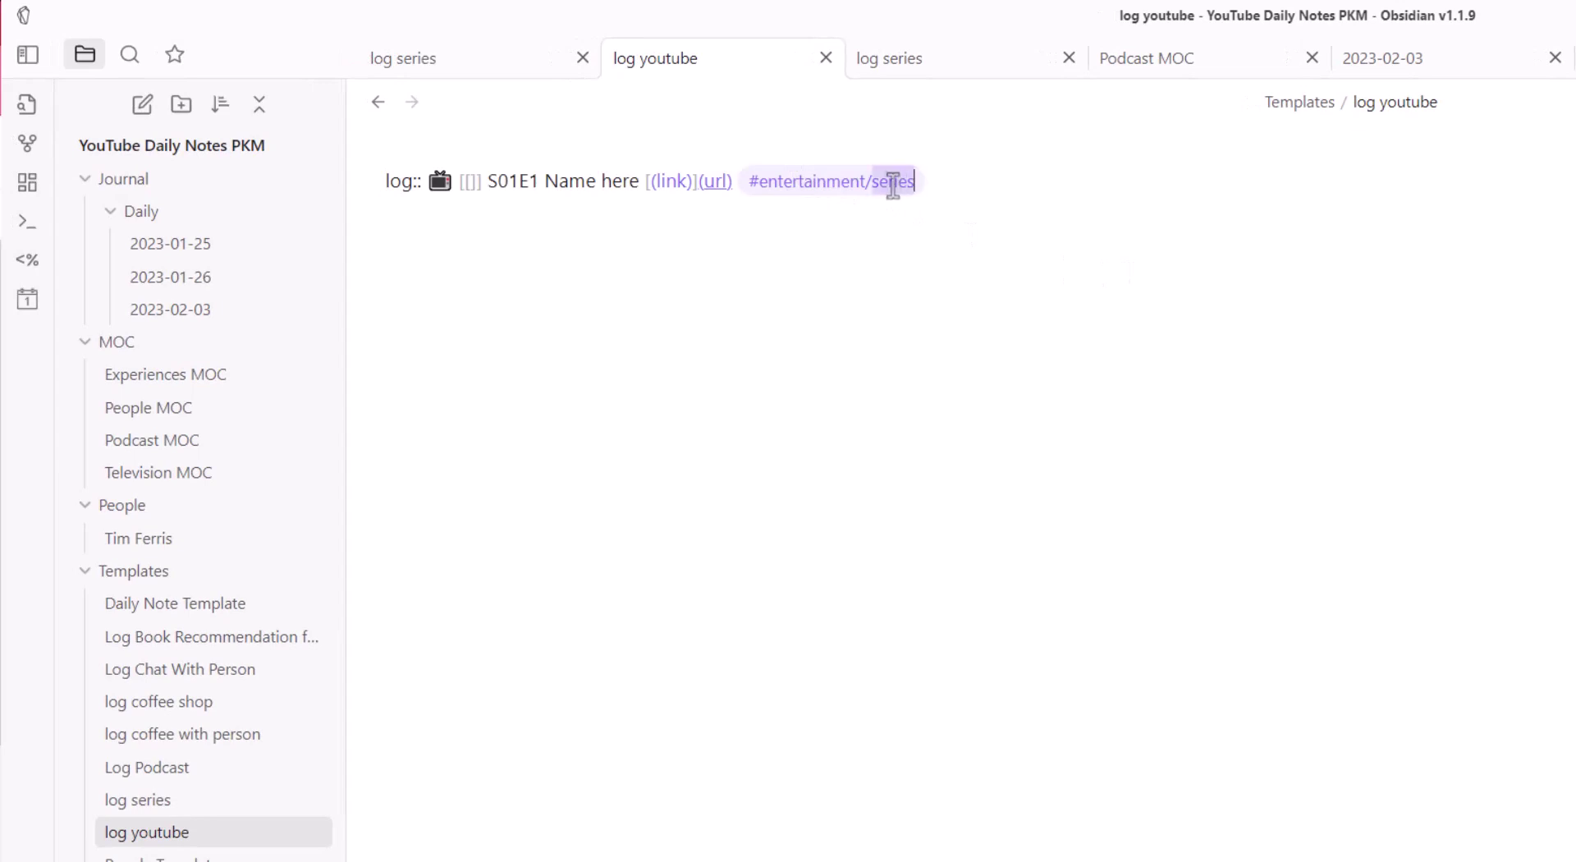
{"action": "type", "text": "Y"}
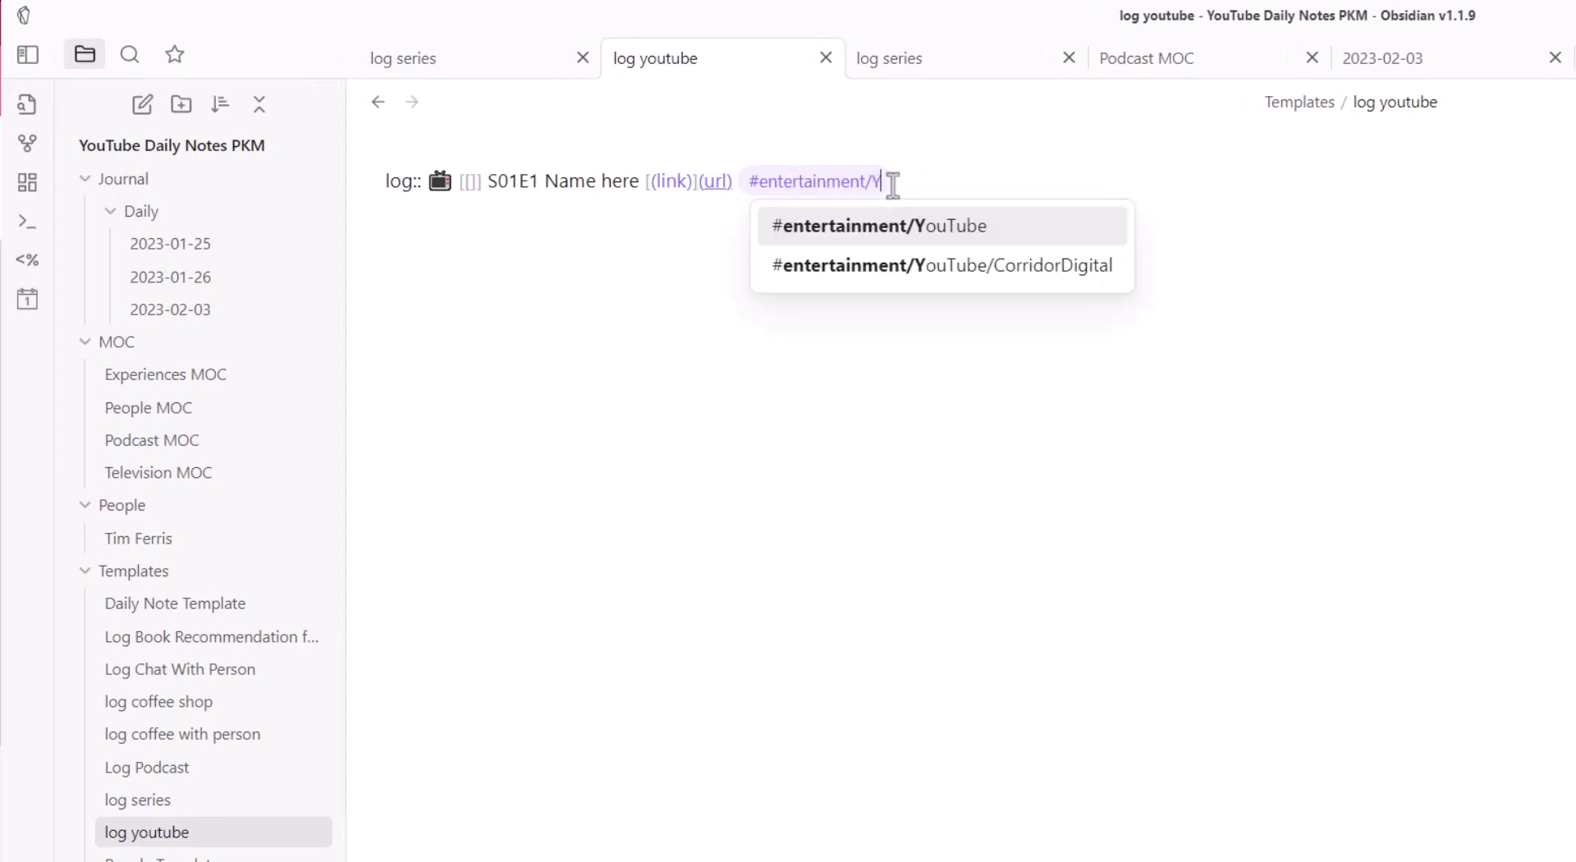
{"action": "type", "text": "ouTube"}
{"action": "double_click", "coordinate": [509, 181]}
{"action": "key", "text": "BackSpace"}
{"action": "type", "text": "of video"}
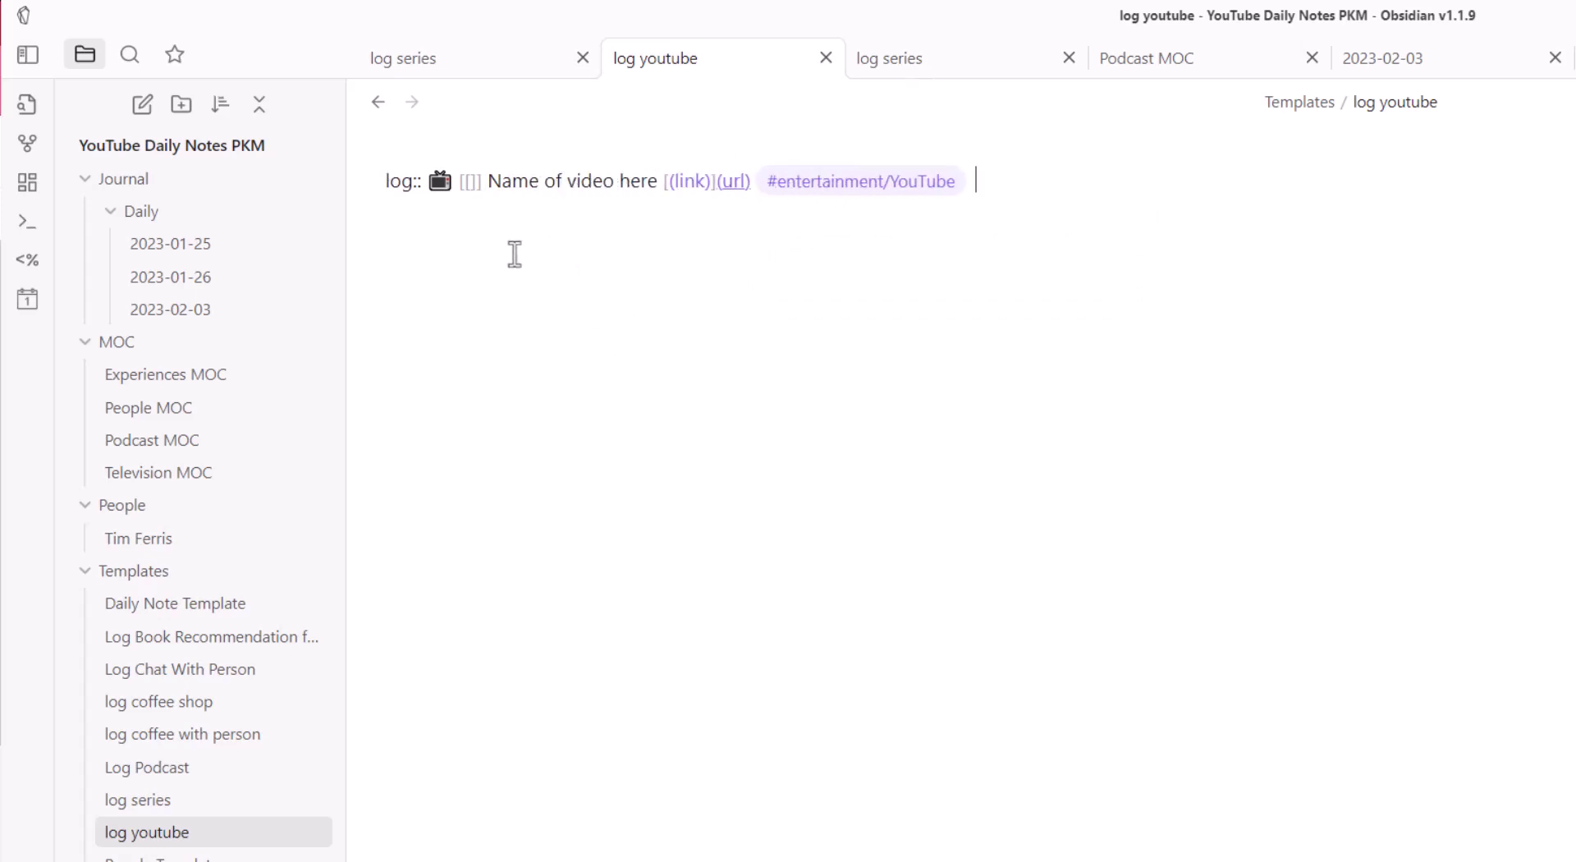
Review the open log series and log youtube templates, and bring up the Television MOC note
{"action": "left_click", "coordinate": [507, 59]}
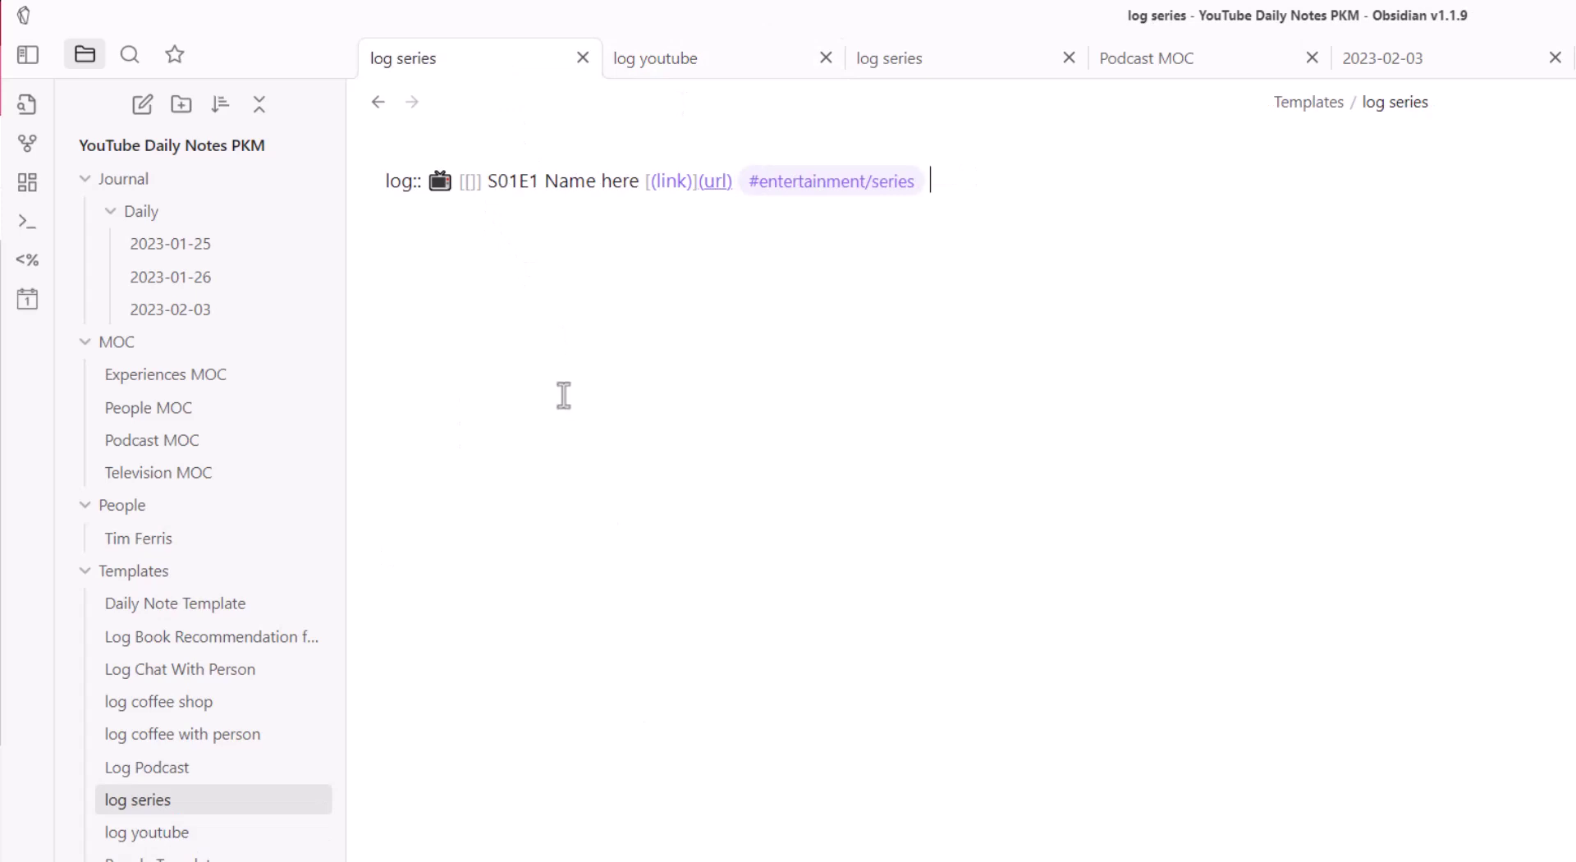
{"action": "left_click", "coordinate": [707, 60]}
{"action": "left_click", "coordinate": [903, 61]}
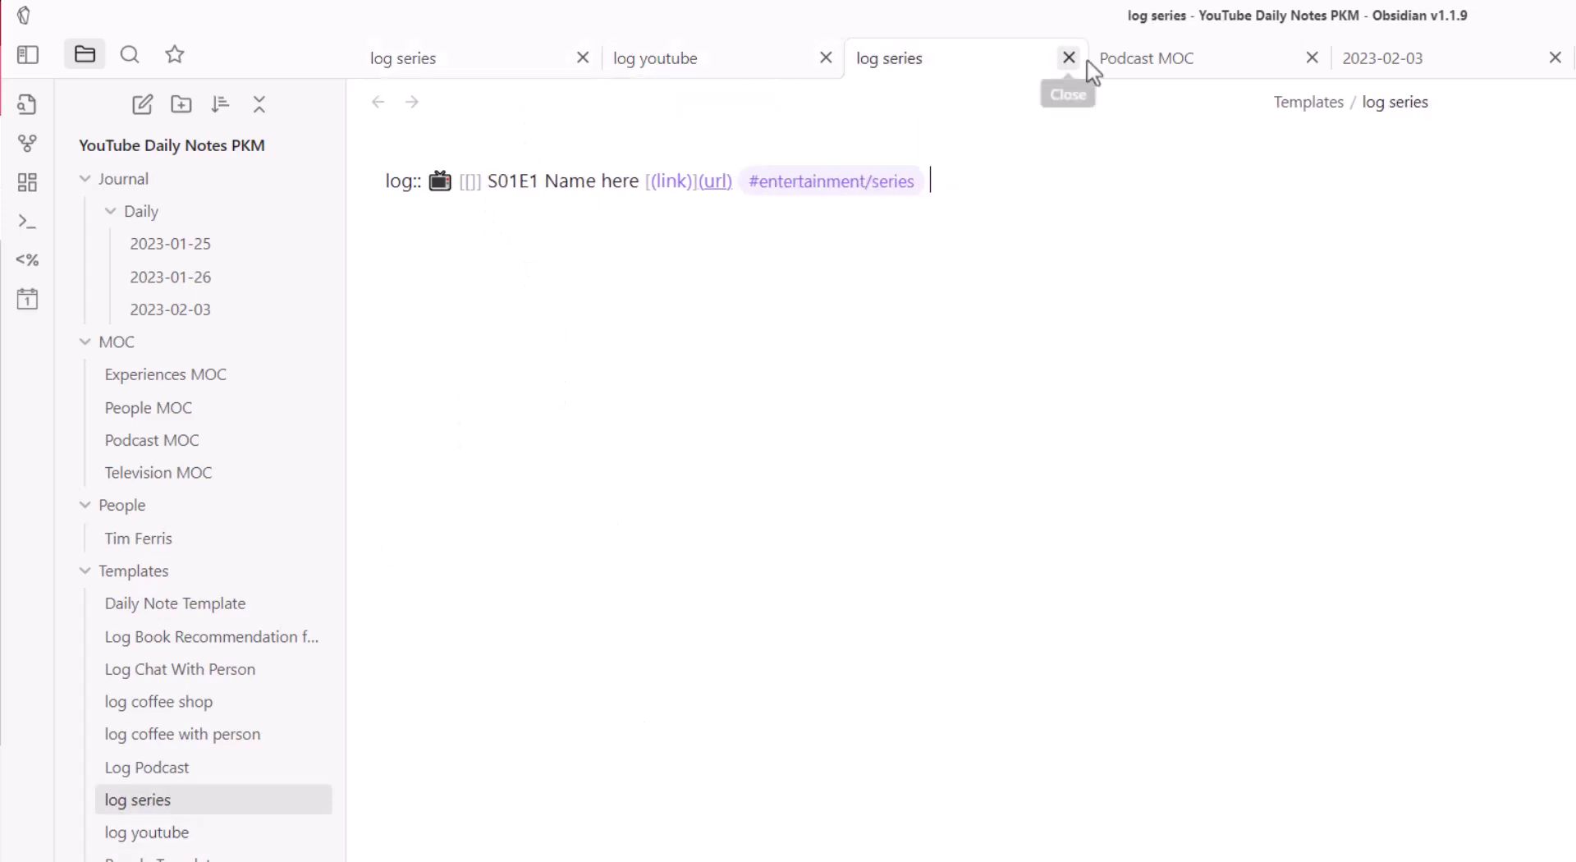
{"action": "left_click", "coordinate": [1204, 81]}
{"action": "left_click", "coordinate": [1575, 60]}
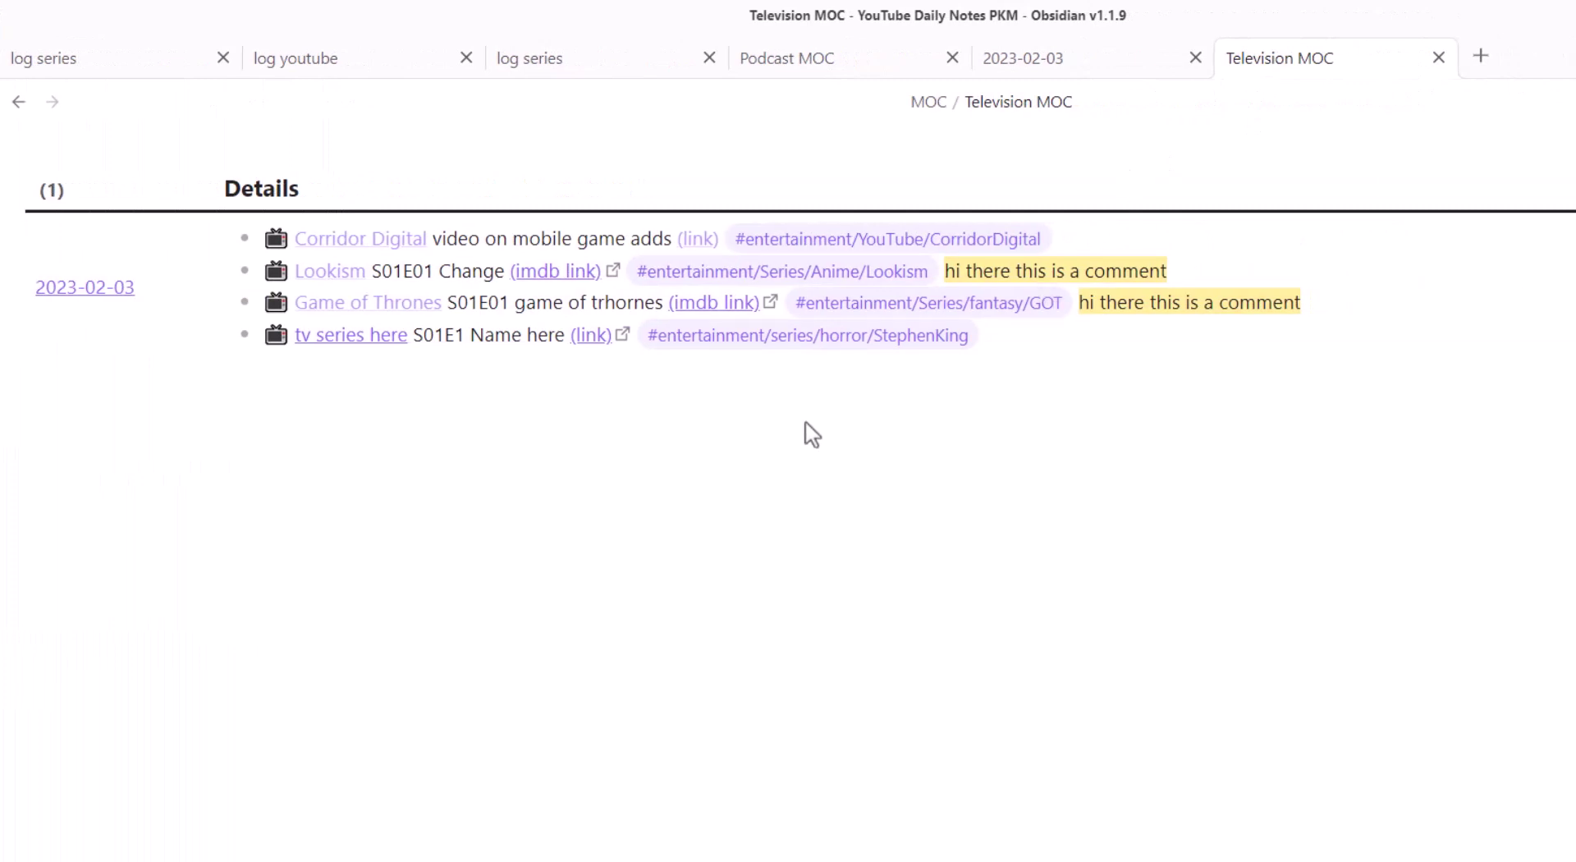
Copy the dataview query in the Television MOC and add a level-one heading "YouTube Entertainment list" below it
{"action": "left_click", "coordinate": [644, 302]}
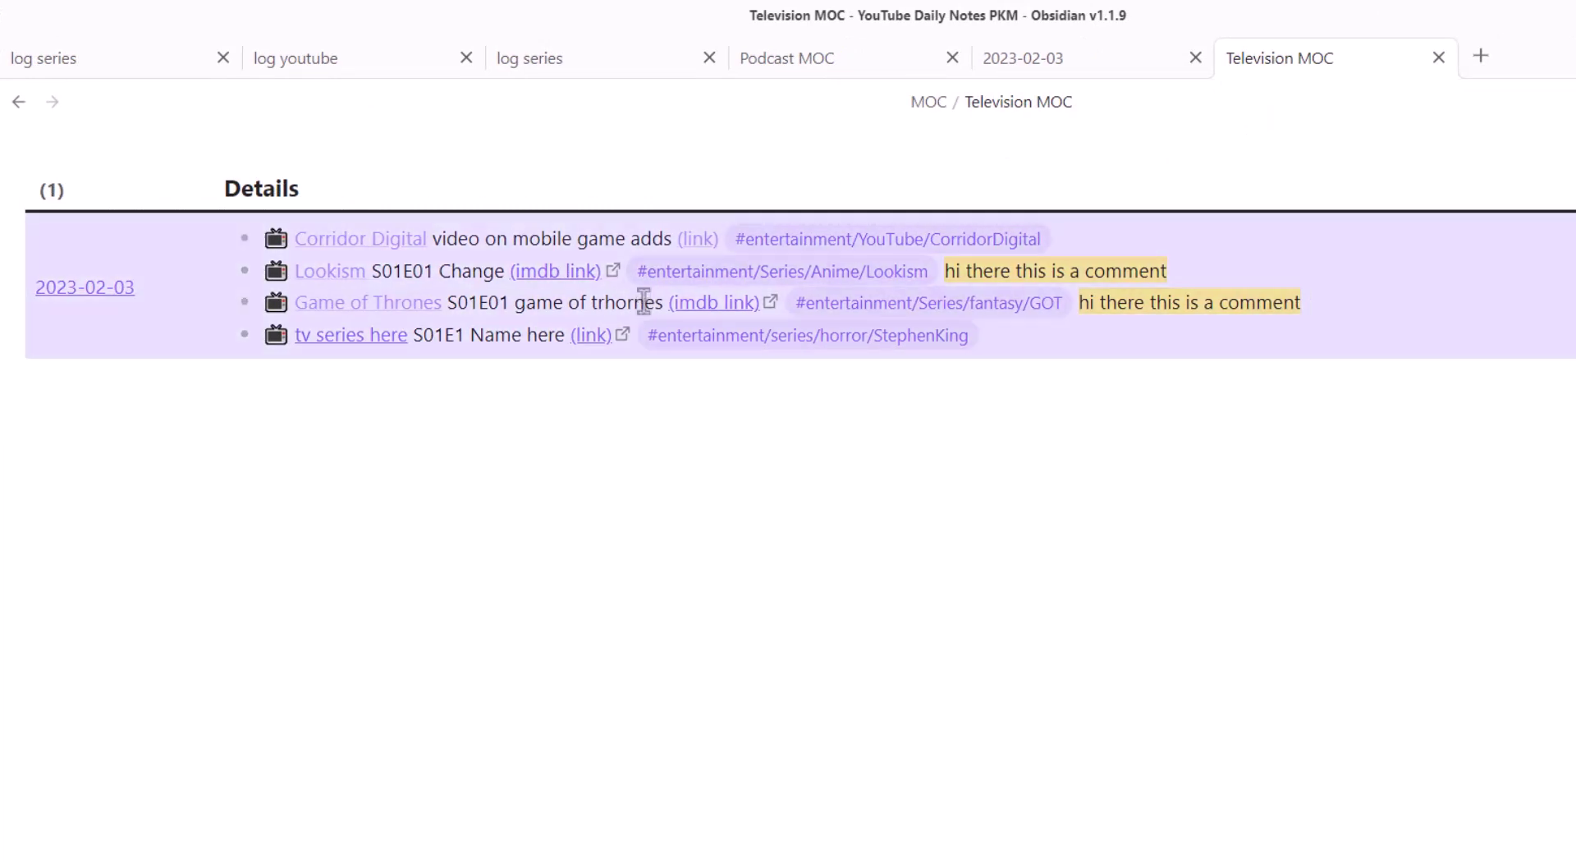
{"action": "left_click_drag", "start_coordinate": [153, 433], "coordinate": [40, 181]}
{"action": "key", "text": "ctrl+c"}
{"action": "left_click", "coordinate": [136, 567]}
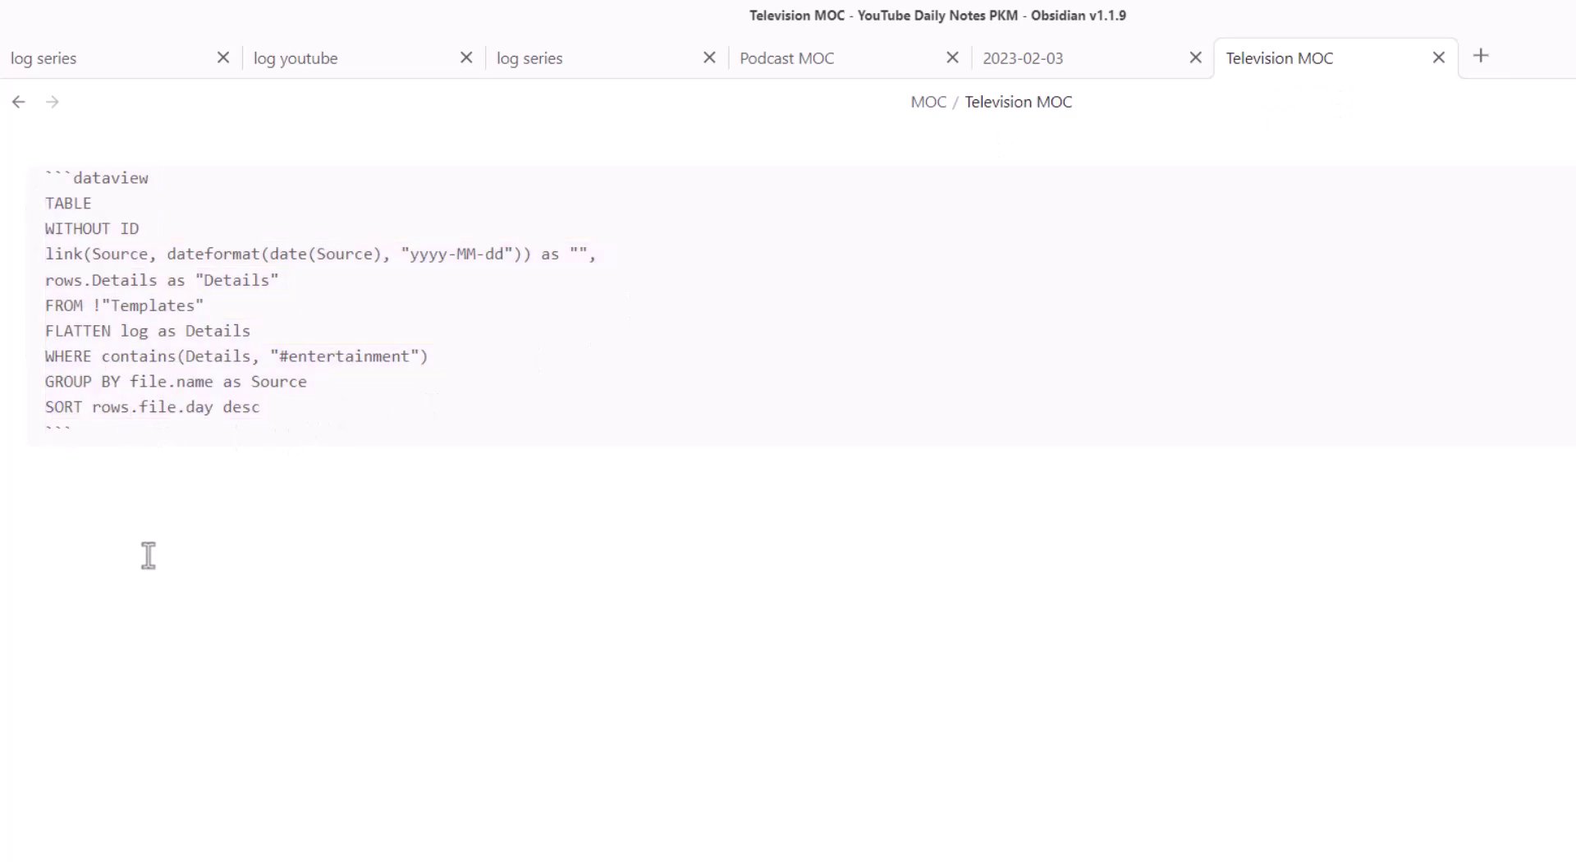
{"action": "key", "text": "Return"}
{"action": "key", "text": "Return"}
{"action": "type", "text": "# YouTube E"}
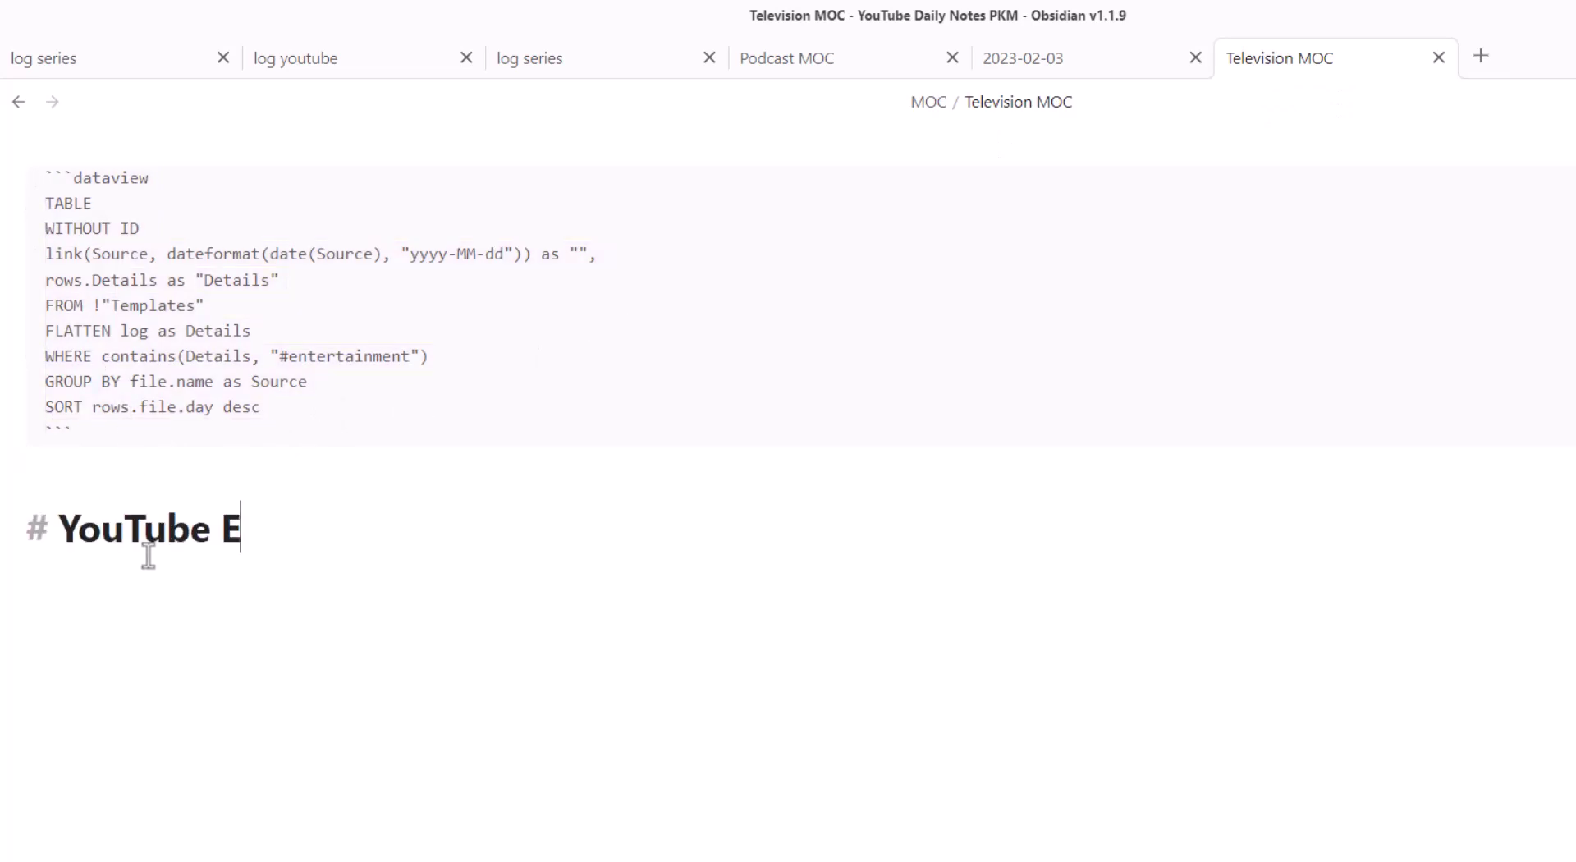
{"action": "type", "text": "ntertainment list"}
Paste the copied dataview query under the YouTube Entertainment list heading, filter it by "#entertainment/YouTube", and preview the note
{"action": "key", "text": "Return"}
{"action": "key", "text": "Return"}
{"action": "key", "text": "ctrl+v"}
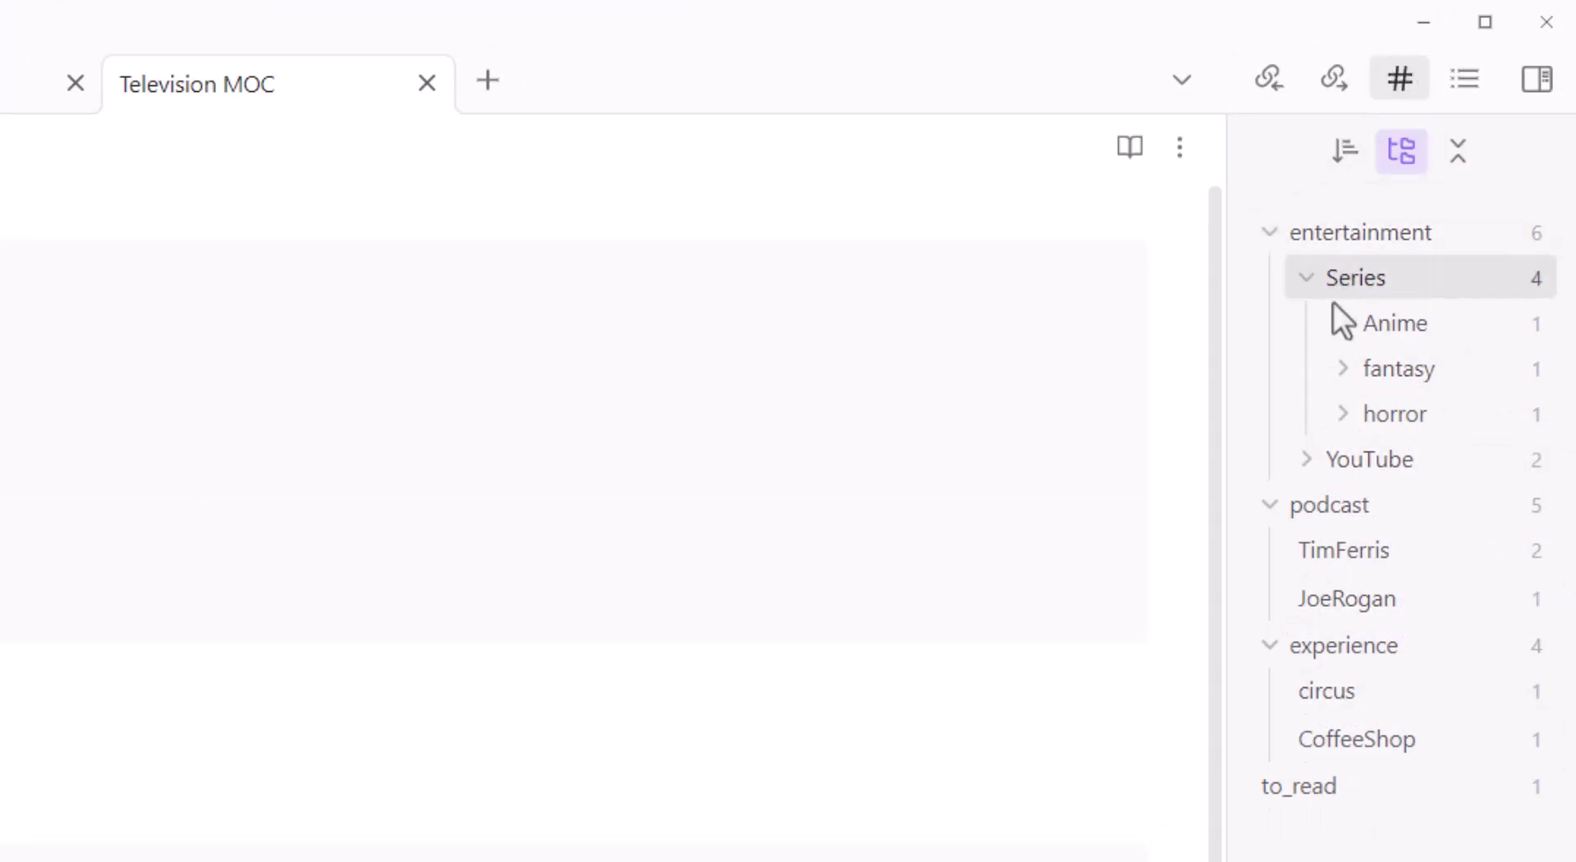
{"action": "left_click", "coordinate": [1317, 468]}
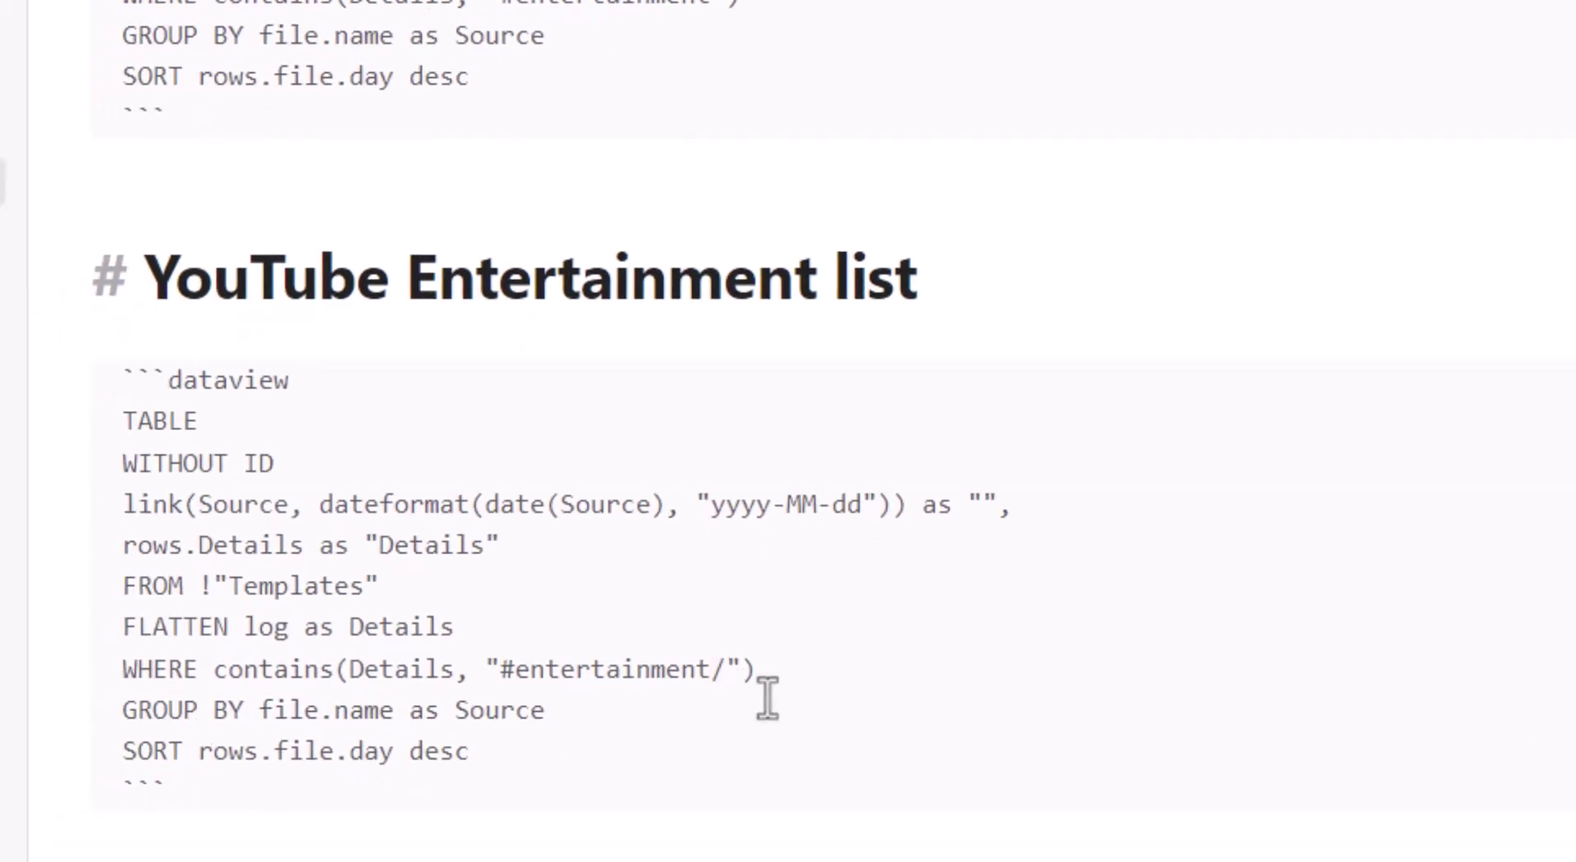
{"action": "type", "text": "You"}
{"action": "key", "text": "ctrl+e"}
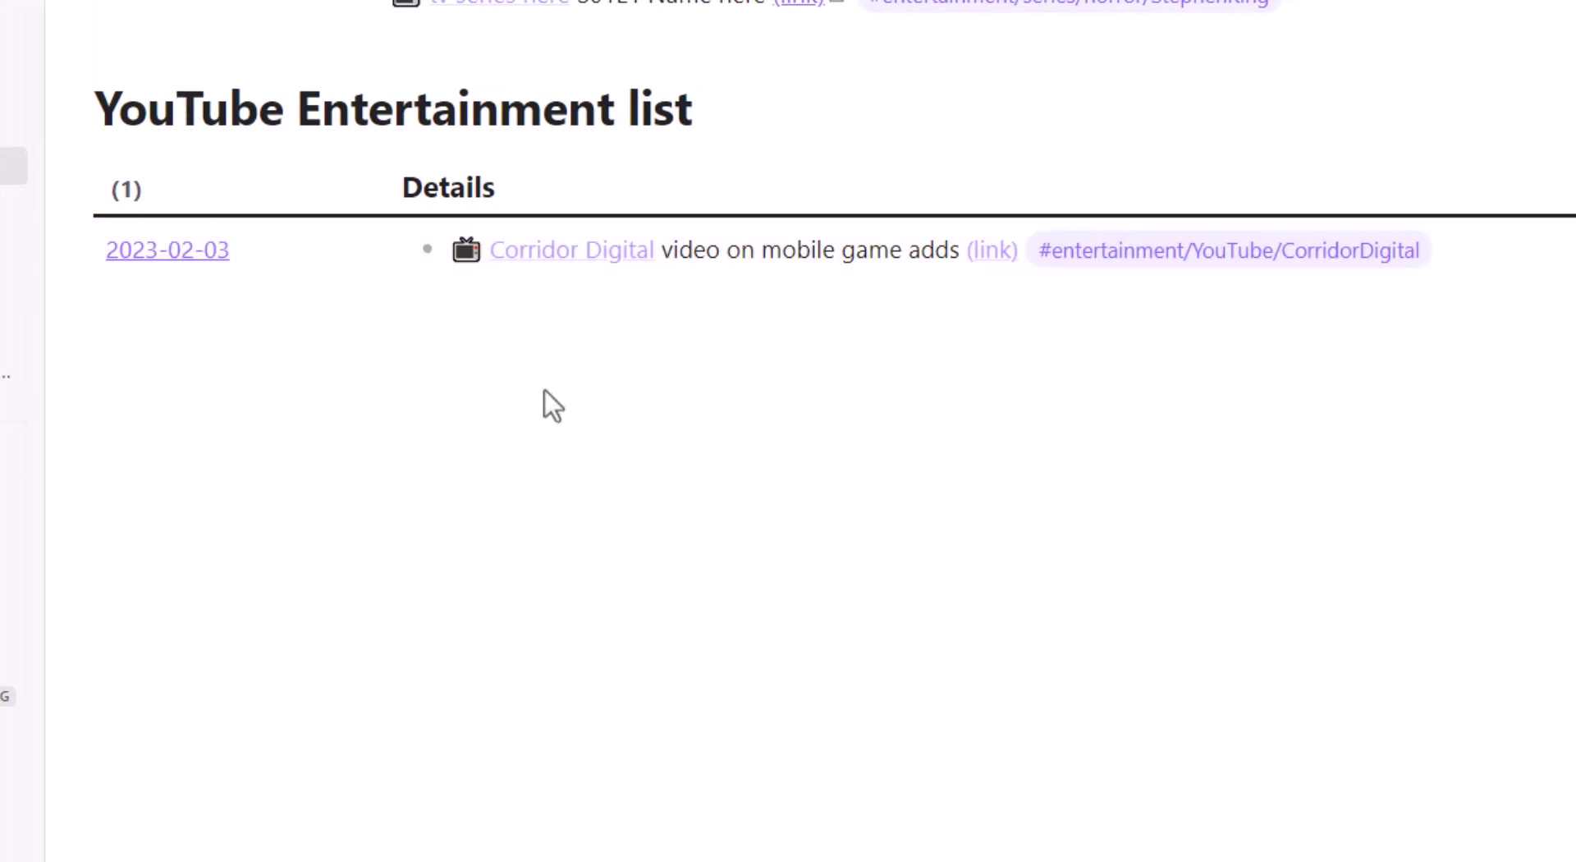
Try the tag spelling "#entertainment/youTube" in the YouTube list query, preview the note, and return to editing
{"action": "key", "text": "ctrl+e"}
{"action": "left_click", "coordinate": [597, 544]}
{"action": "key", "text": "Delete"}
{"action": "type", "text": "y"}
{"action": "left_click", "coordinate": [638, 544]}
{"action": "key", "text": "BackSpace"}
{"action": "type", "text": "t"}
{"action": "key", "text": "ctrl+e"}
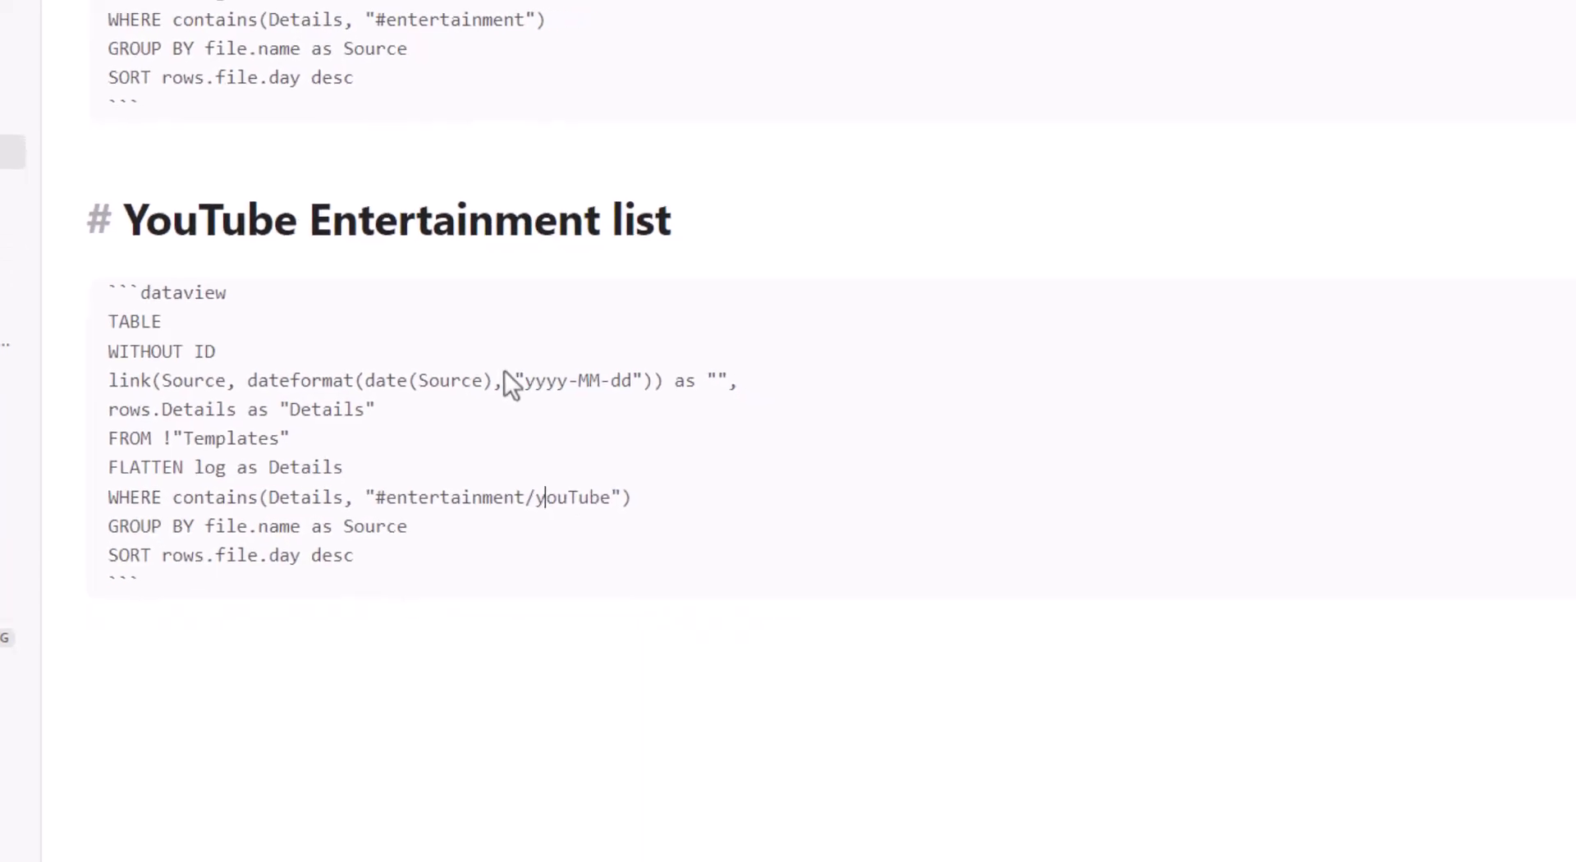
{"action": "key", "text": "ctrl+e"}
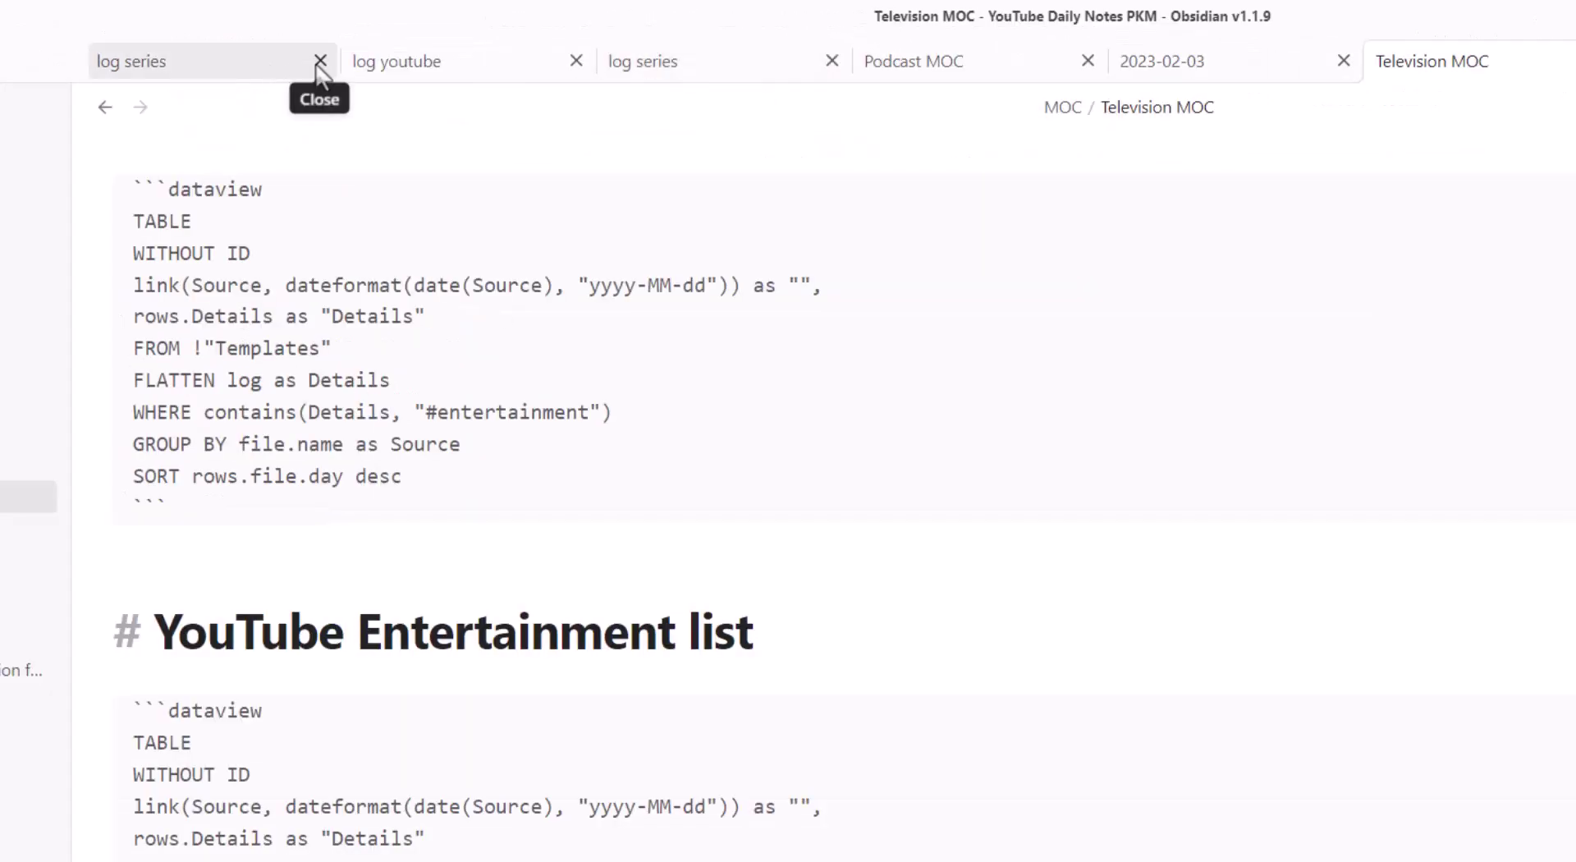
Close the log series, log youtube and Podcast MOC notes, and review the entertainment log entries in the 2023-02-03 note
{"action": "left_click", "coordinate": [320, 61]}
{"action": "left_click", "coordinate": [320, 61]}
{"action": "left_click", "coordinate": [320, 60]}
{"action": "left_click", "coordinate": [320, 60]}
{"action": "left_click", "coordinate": [187, 67]}
{"action": "scroll", "coordinate": [1042, 533], "scroll_direction": "down", "scroll_amount": 4}
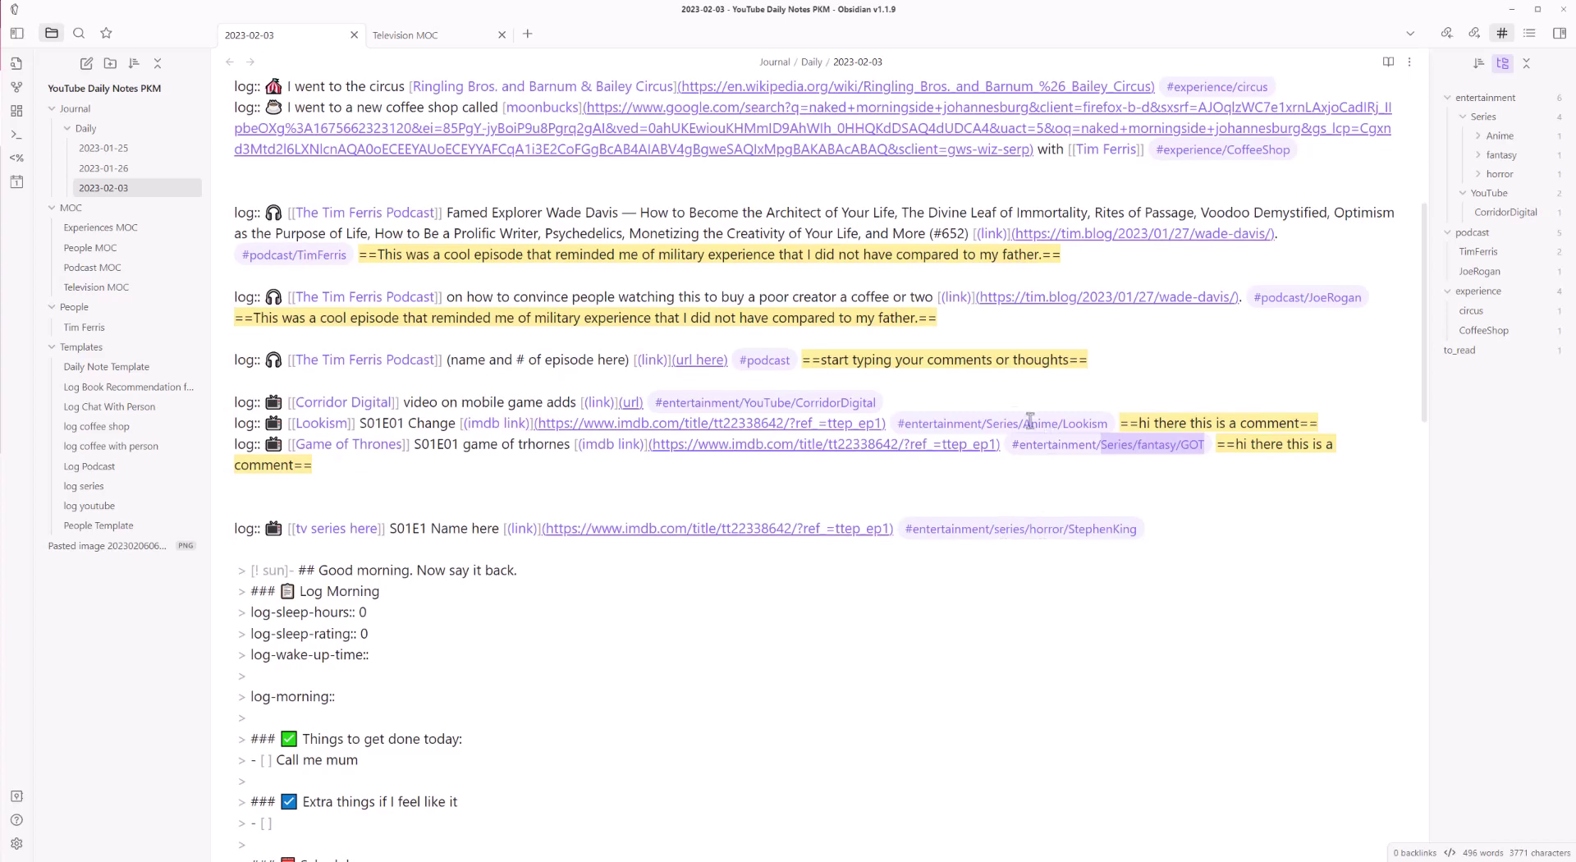
{"action": "left_click", "coordinate": [711, 402]}
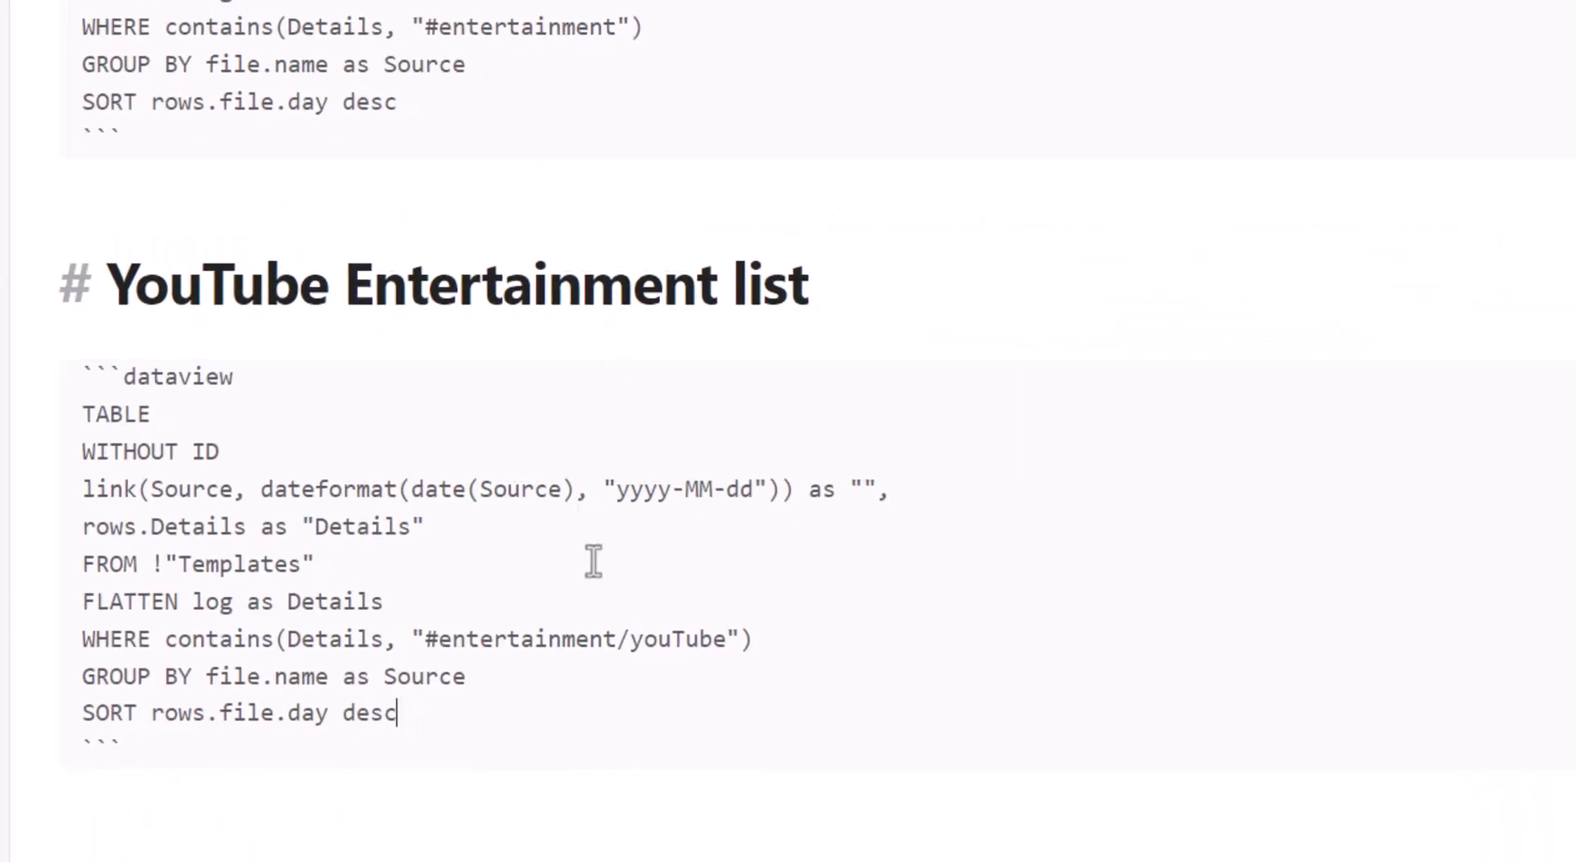
Restore the YouTube list query's tag to "#entertainment/YouTube" and wrap Details in lower() in its WHERE clause
{"action": "left_click", "coordinate": [643, 641]}
{"action": "key", "text": "BackSpace"}
{"action": "type", "text": "Y"}
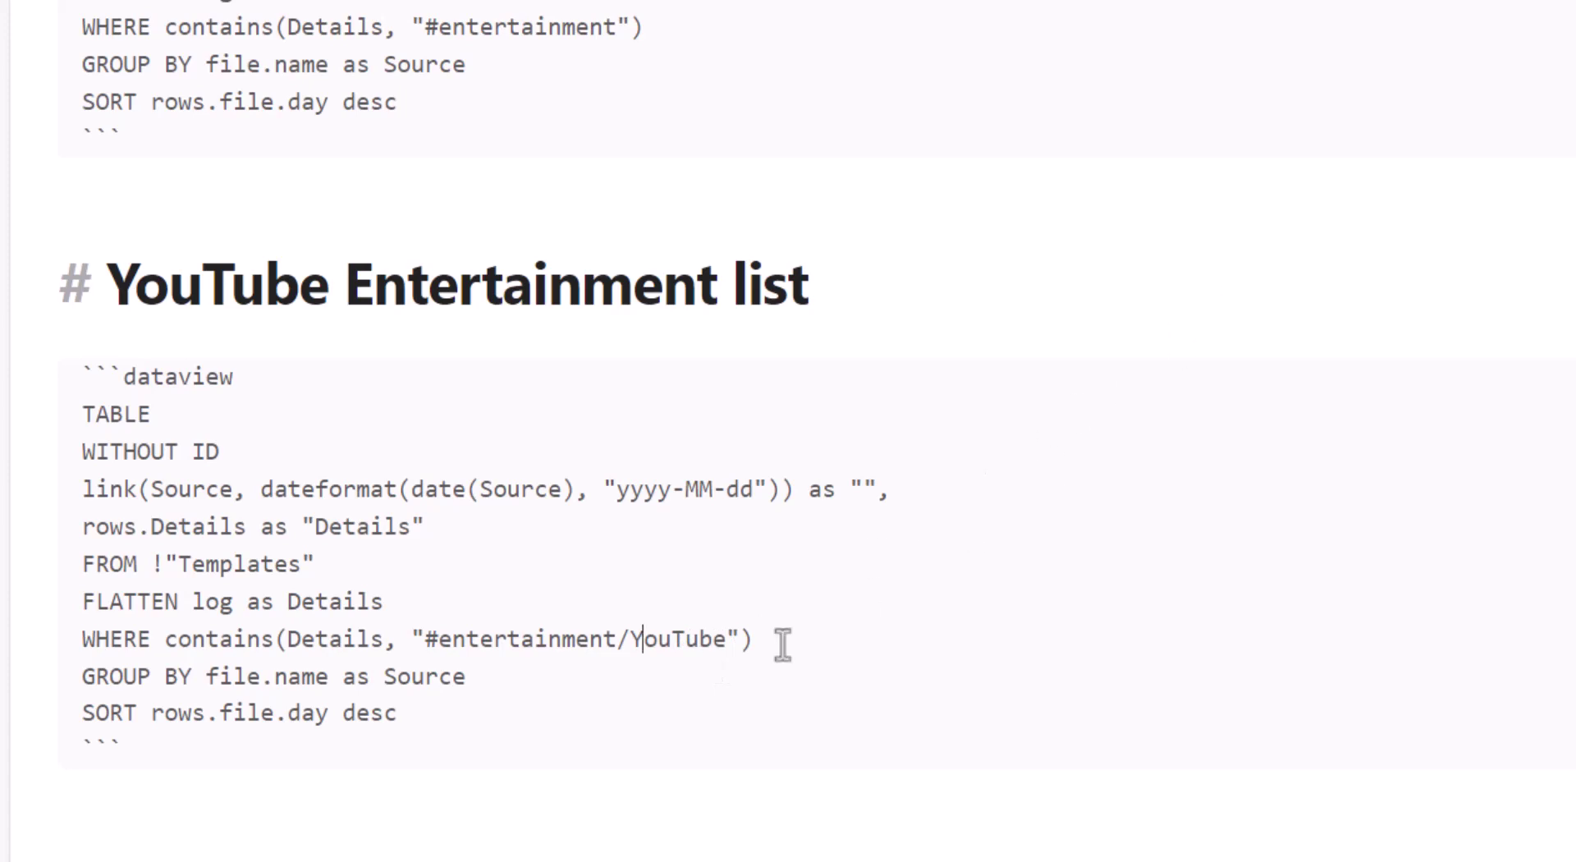
{"action": "double_click", "coordinate": [354, 631]}
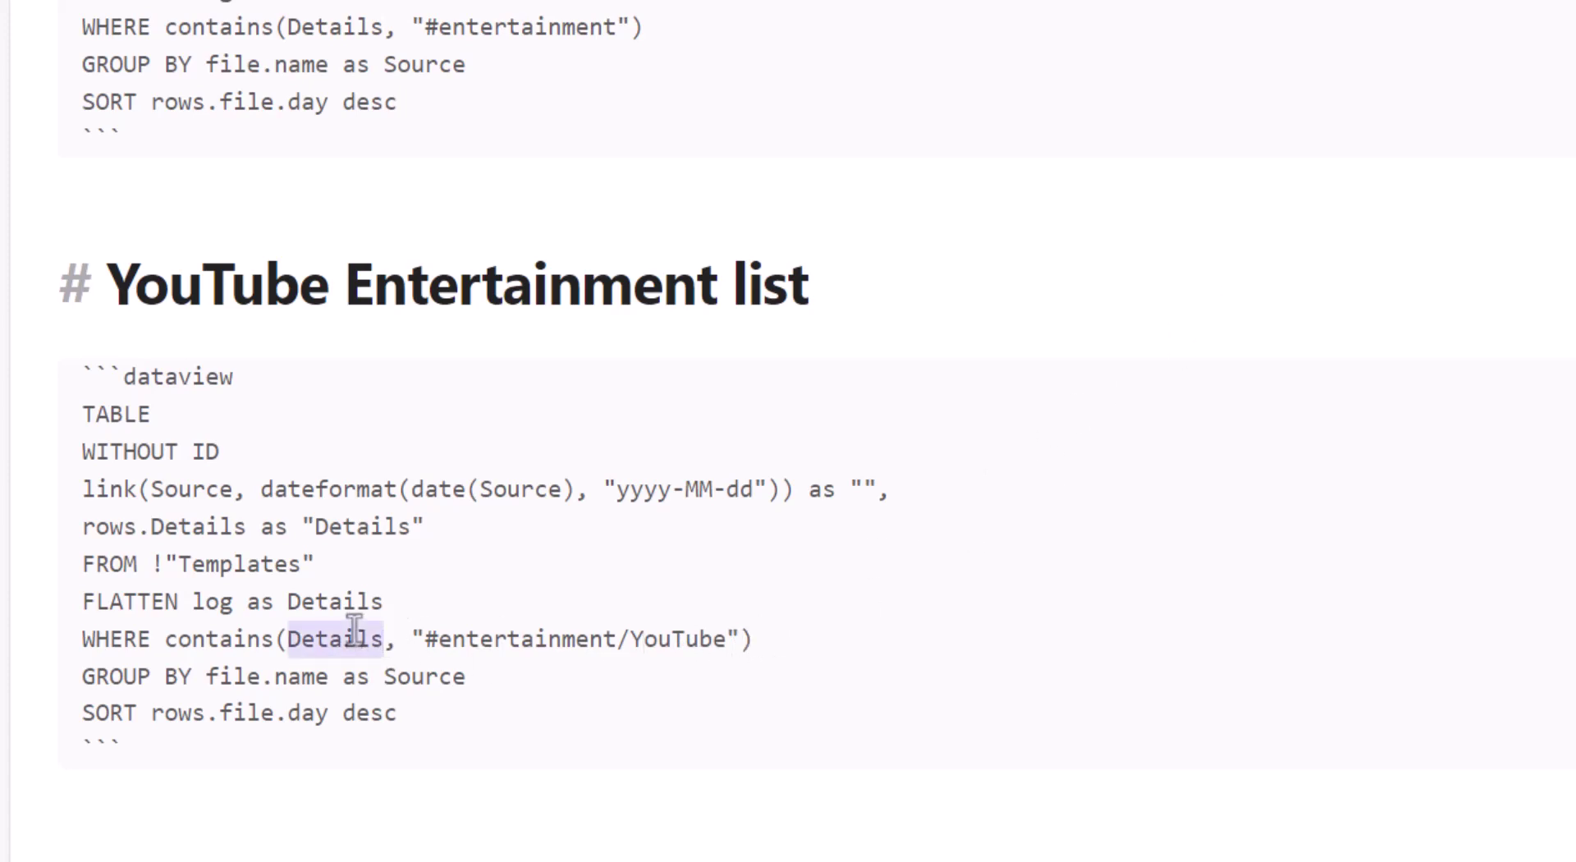
{"action": "key", "text": "Left"}
{"action": "type", "text": "lower("}
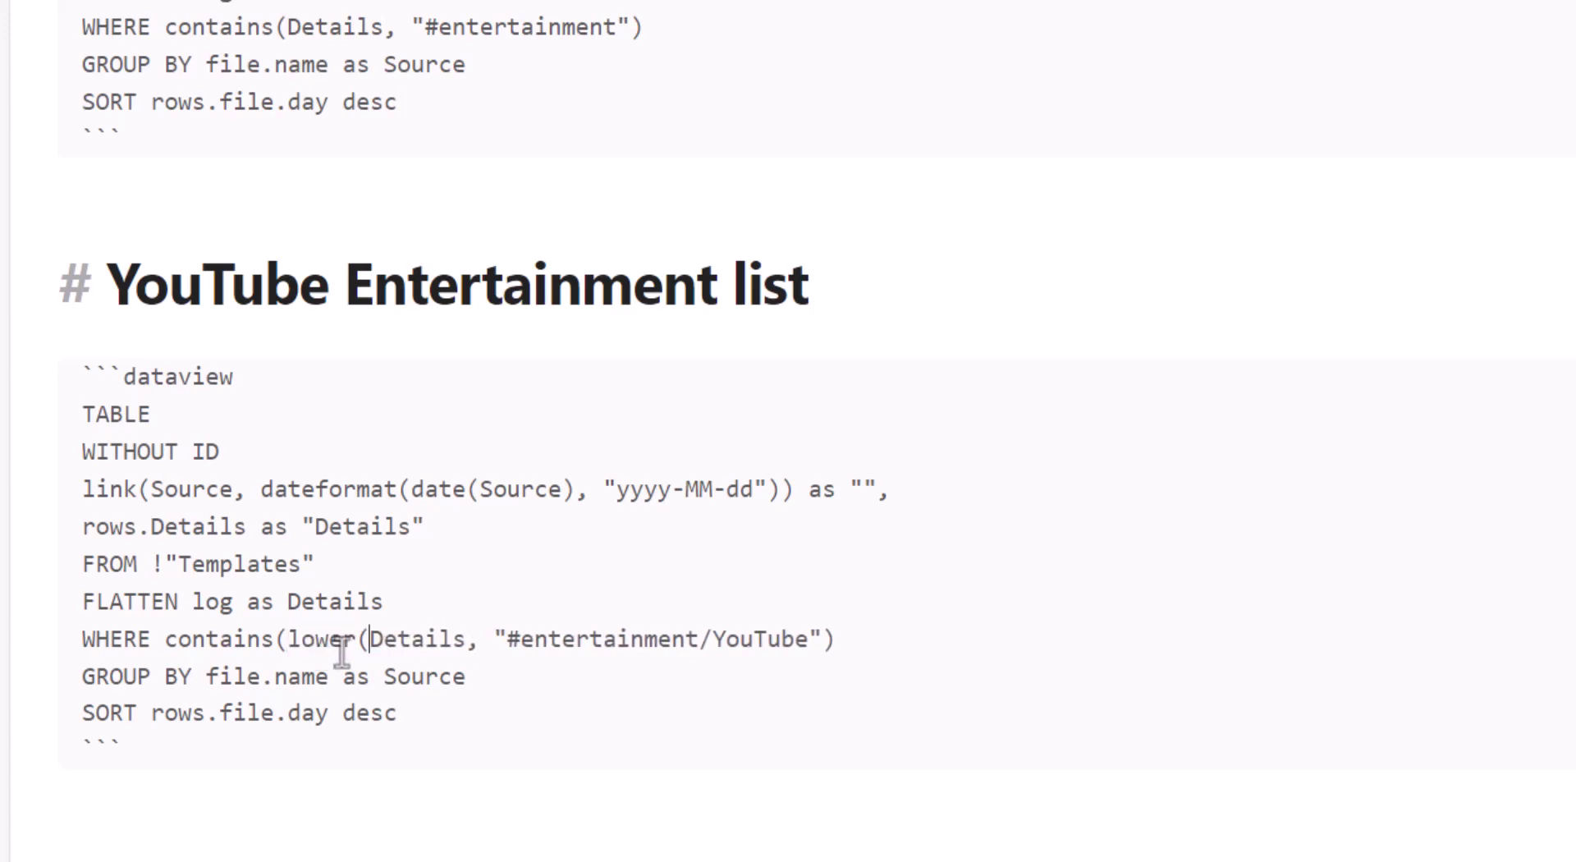
{"action": "left_click", "coordinate": [468, 639]}
{"action": "type", "text": ")"}
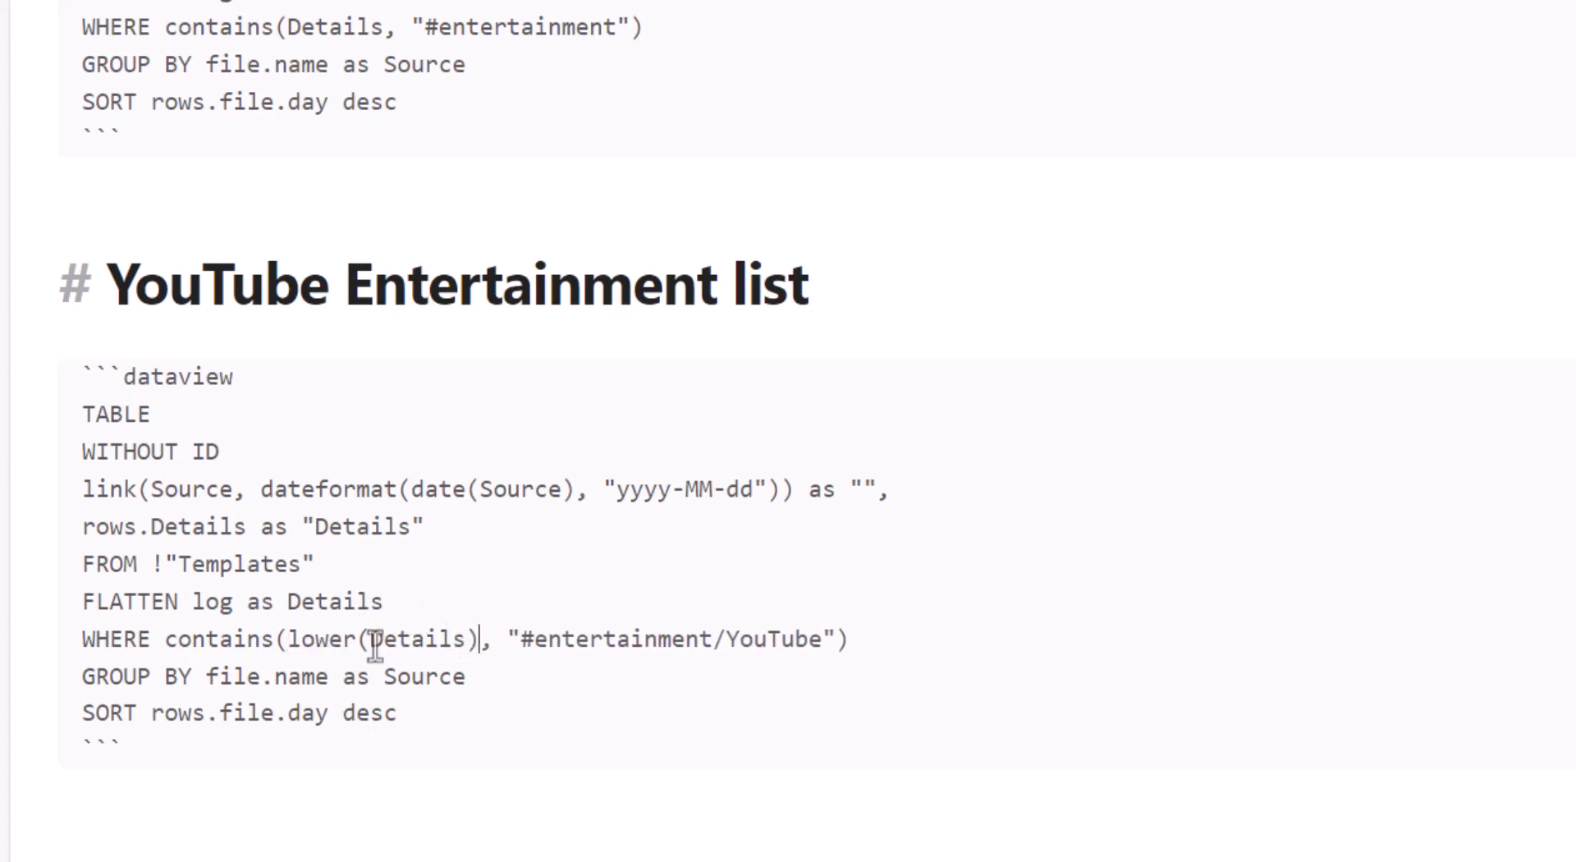
Examine how the YouTube list query flattens log as Details and uses lower(Details) in its contains condition
{"action": "left_click", "coordinate": [316, 638]}
{"action": "double_click", "coordinate": [332, 599]}
{"action": "double_click", "coordinate": [218, 602]}
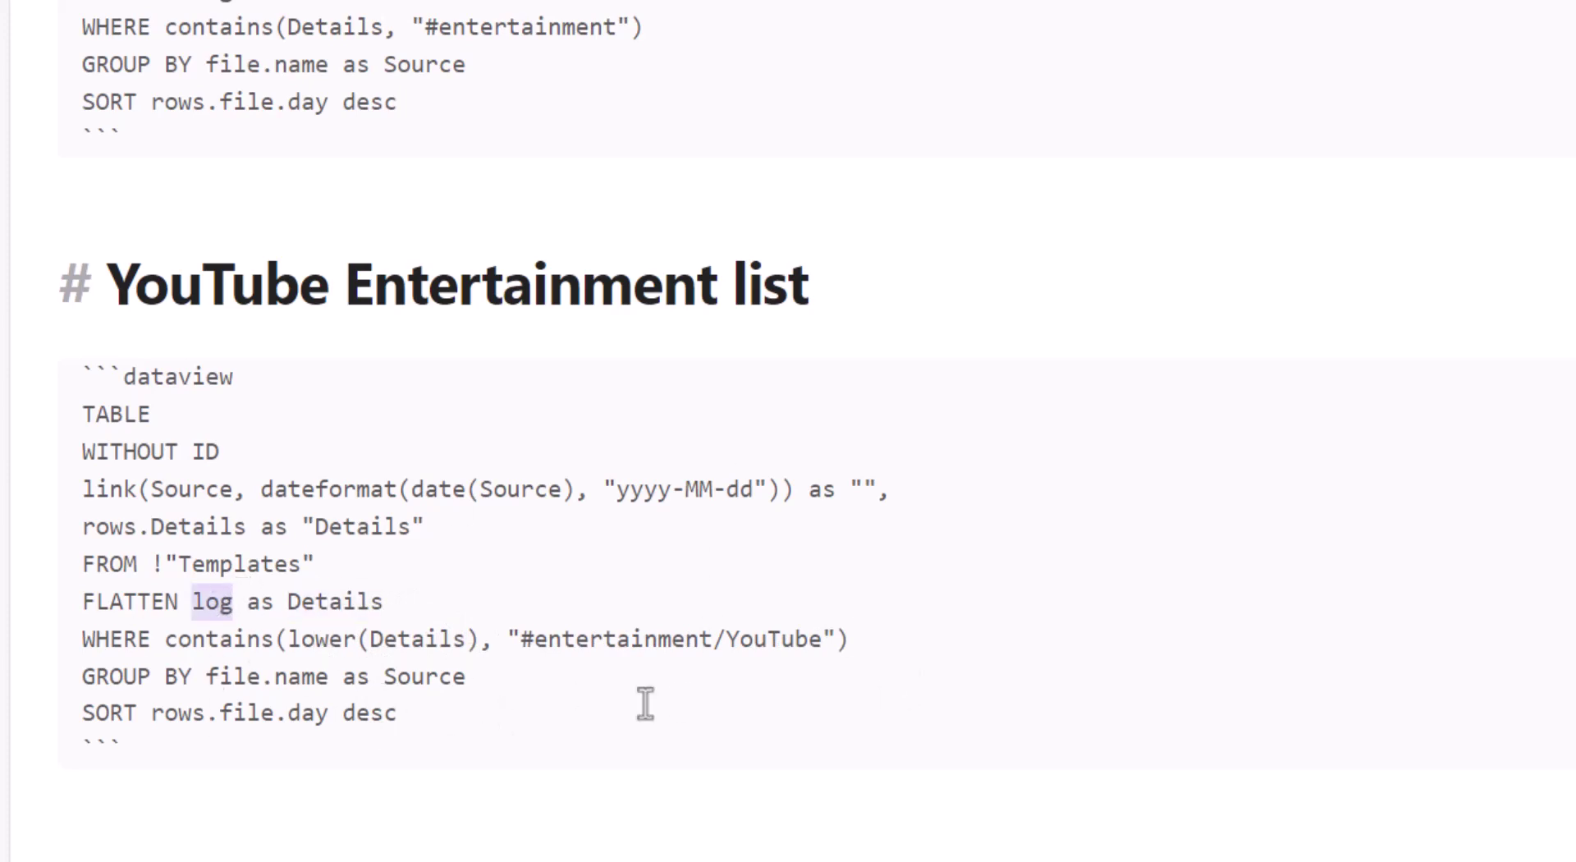
{"action": "double_click", "coordinate": [324, 638]}
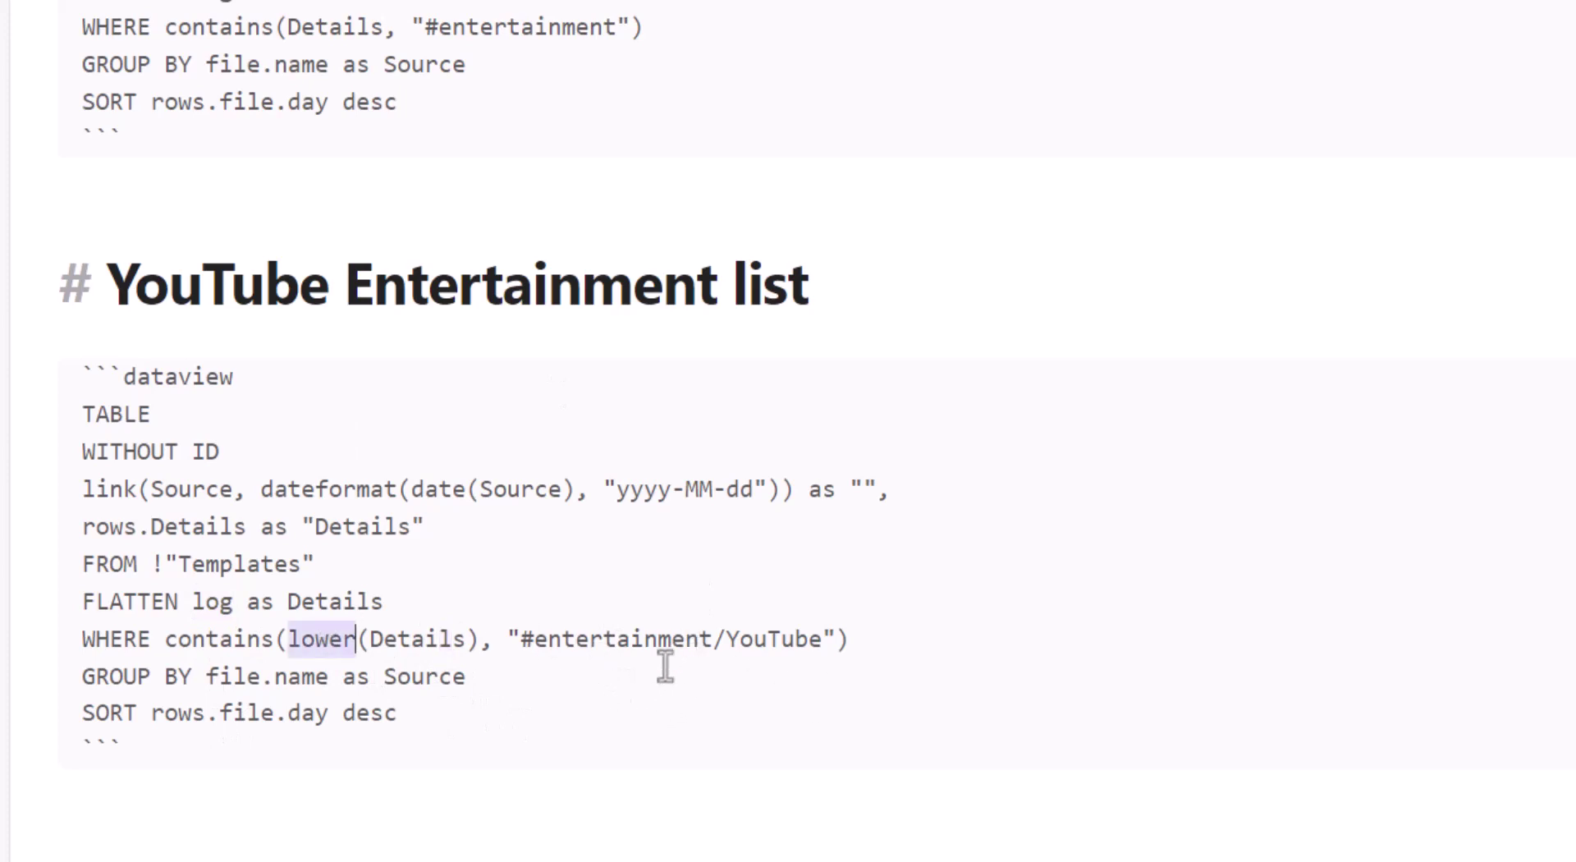
{"action": "left_click", "coordinate": [400, 633]}
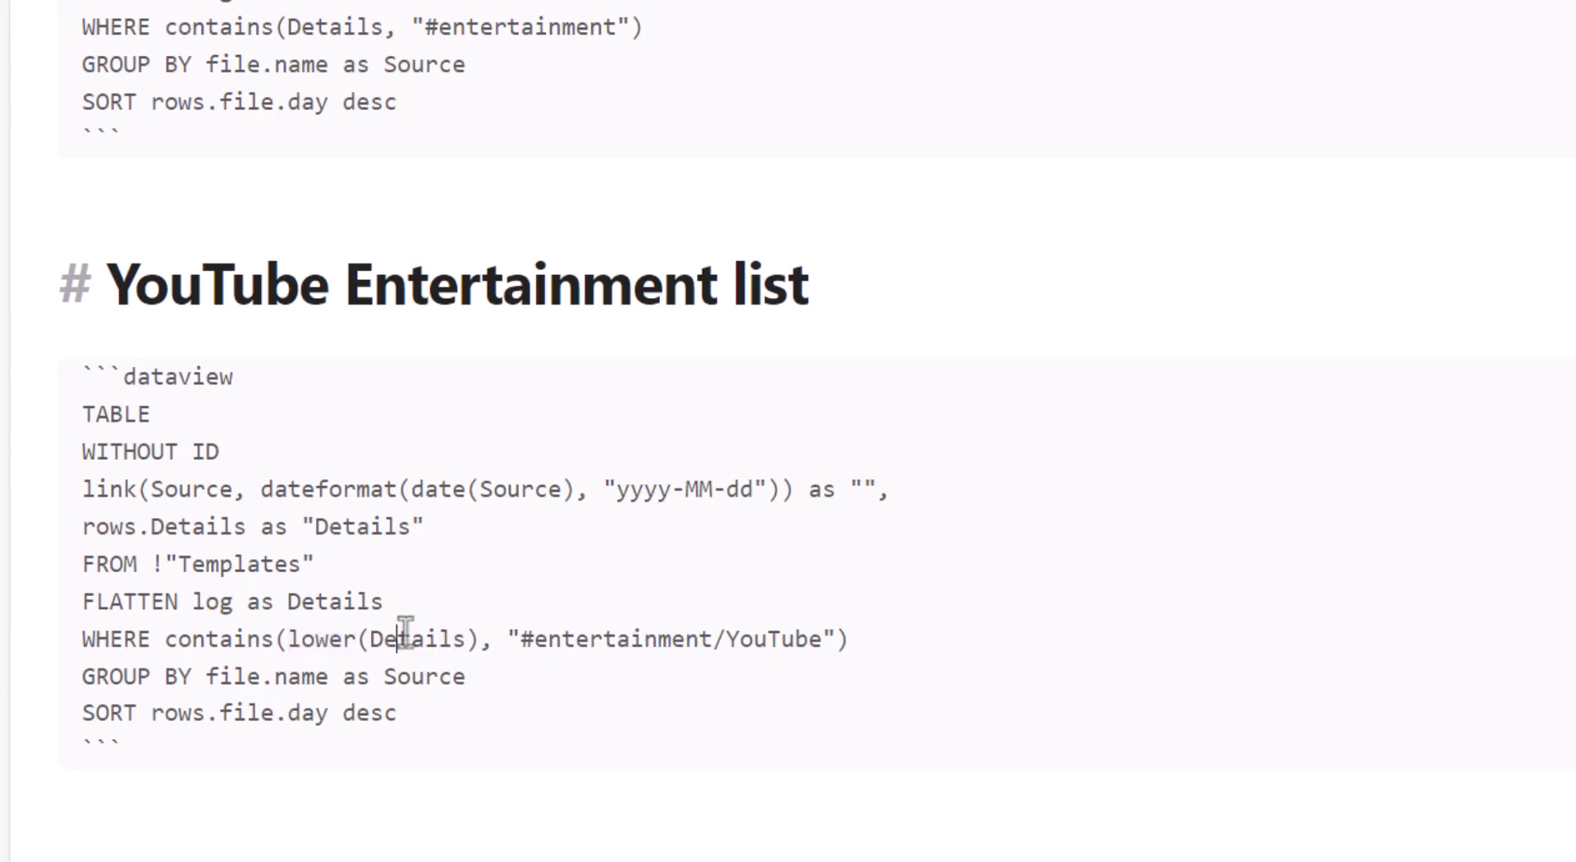
{"action": "double_click", "coordinate": [402, 639]}
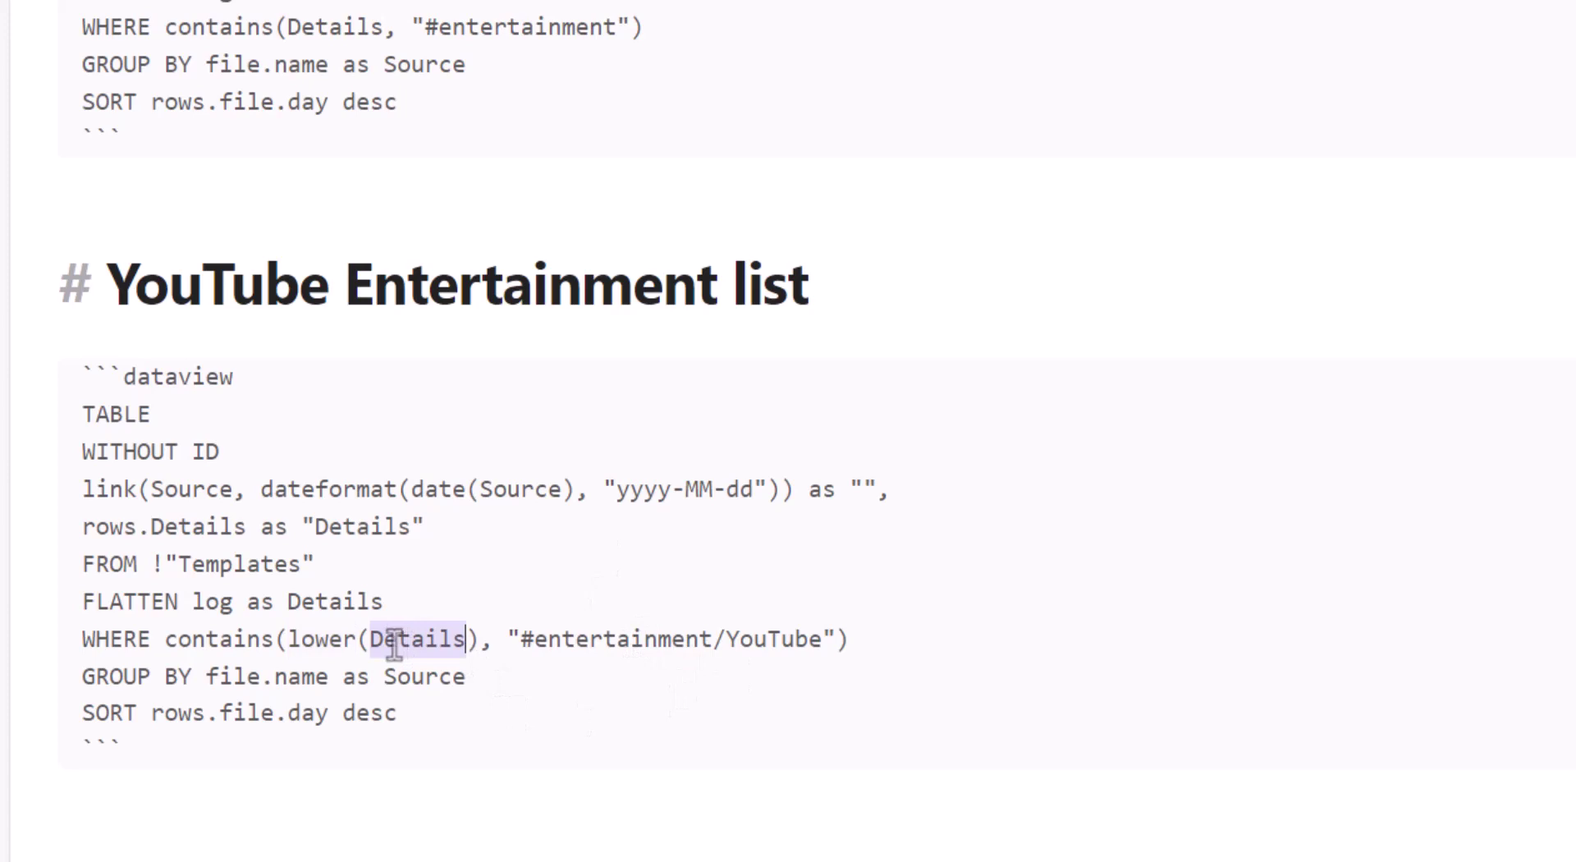
{"action": "double_click", "coordinate": [324, 640]}
{"action": "left_click", "coordinate": [363, 640]}
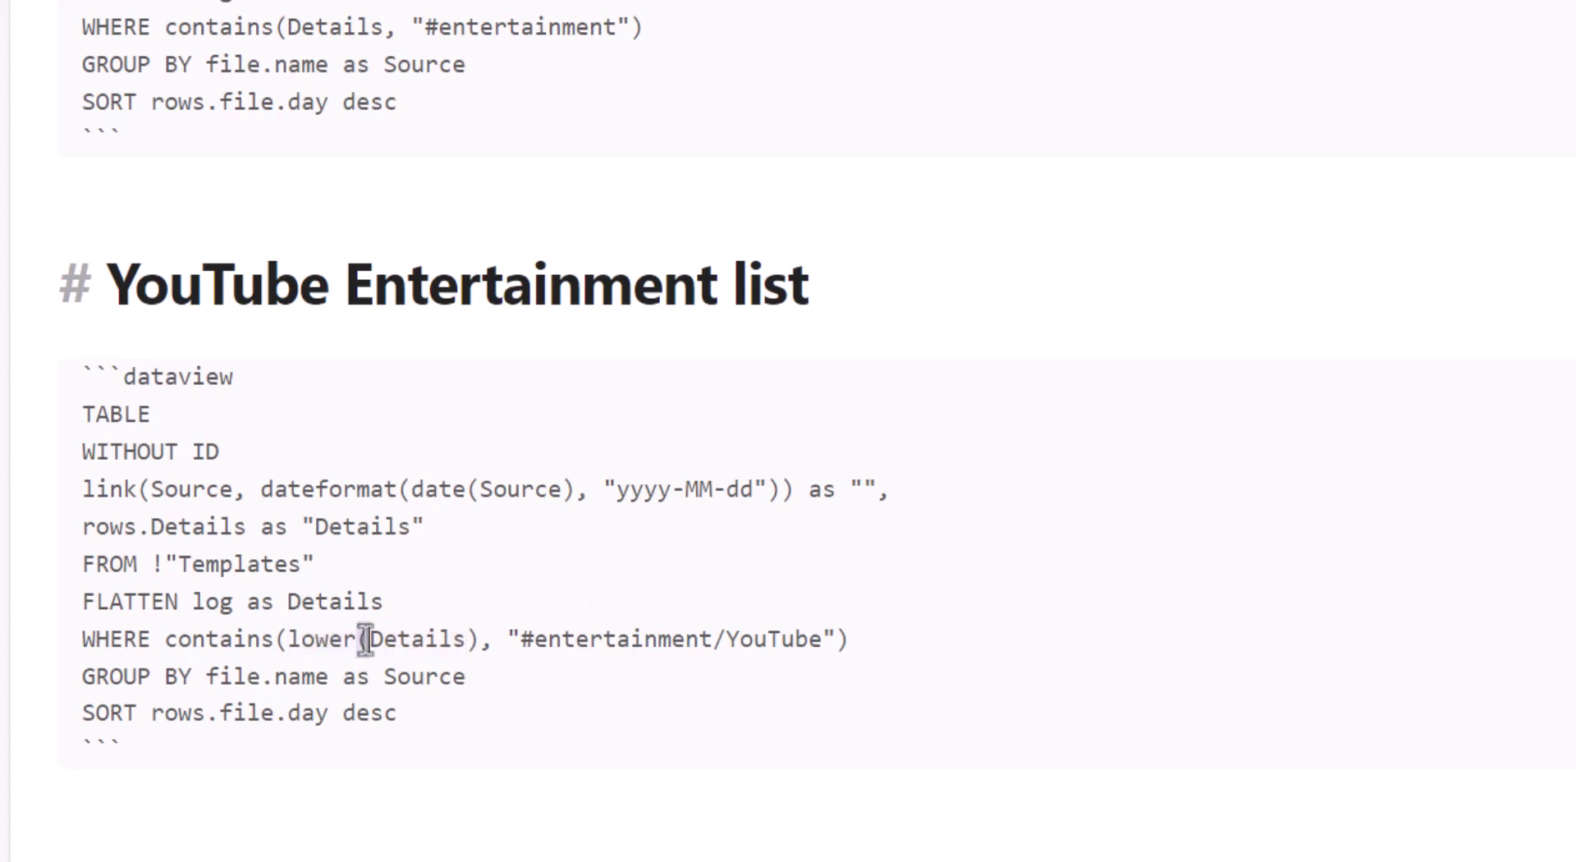
{"action": "double_click", "coordinate": [410, 639]}
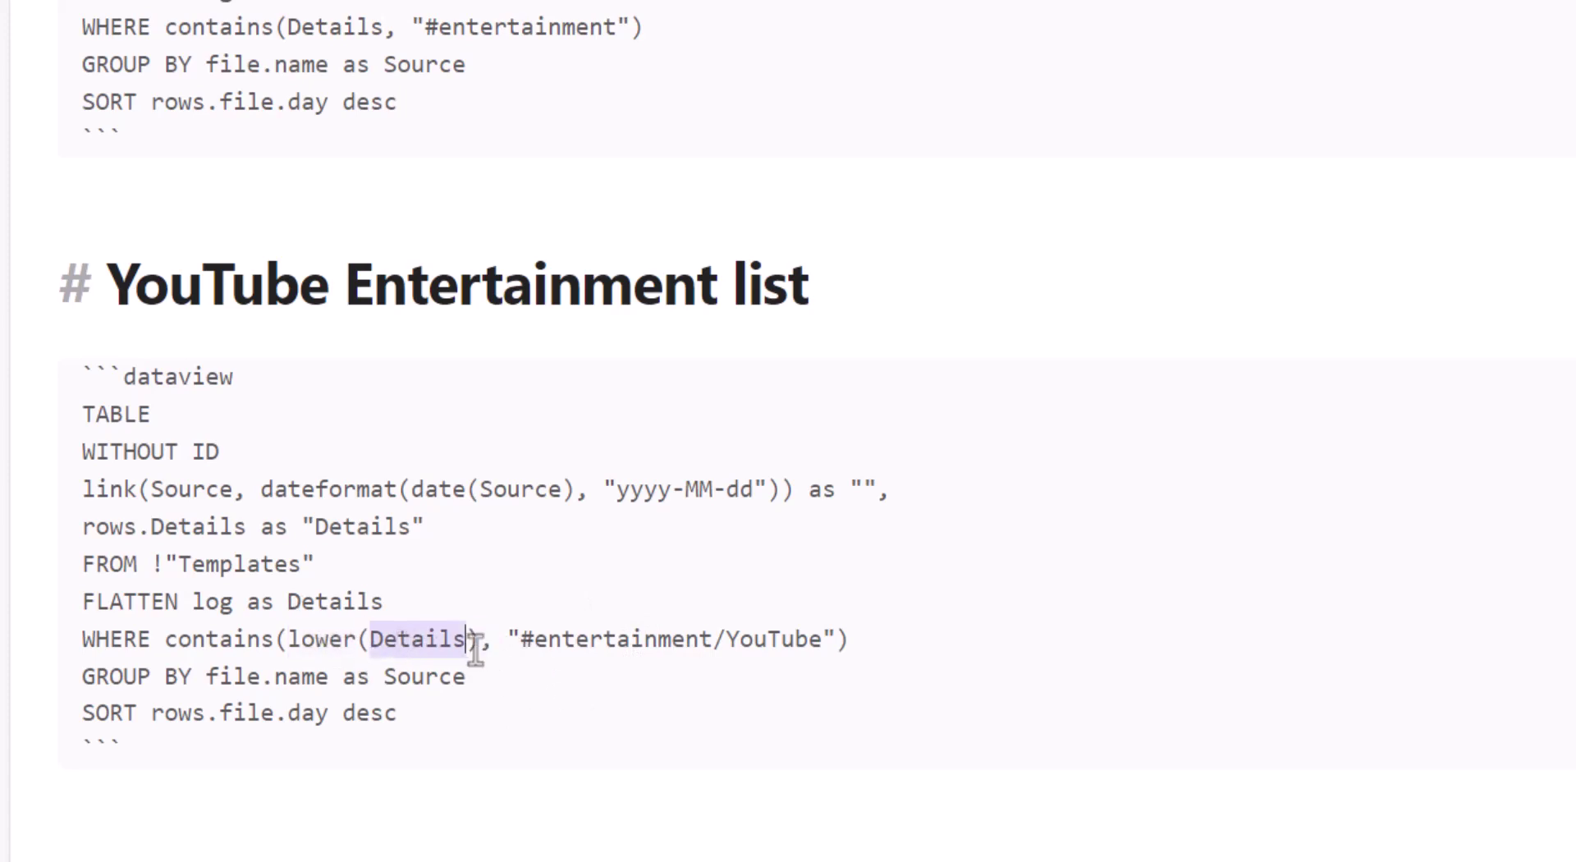
{"action": "left_click", "coordinate": [490, 639]}
{"action": "left_click", "coordinate": [535, 641]}
Change the YouTube list query's tag to all-lowercase "#entertainment/youtube" and preview the Television MOC in reading view
{"action": "left_click", "coordinate": [747, 640]}
{"action": "key", "text": "BackSpace"}
{"action": "type", "text": "yout"}
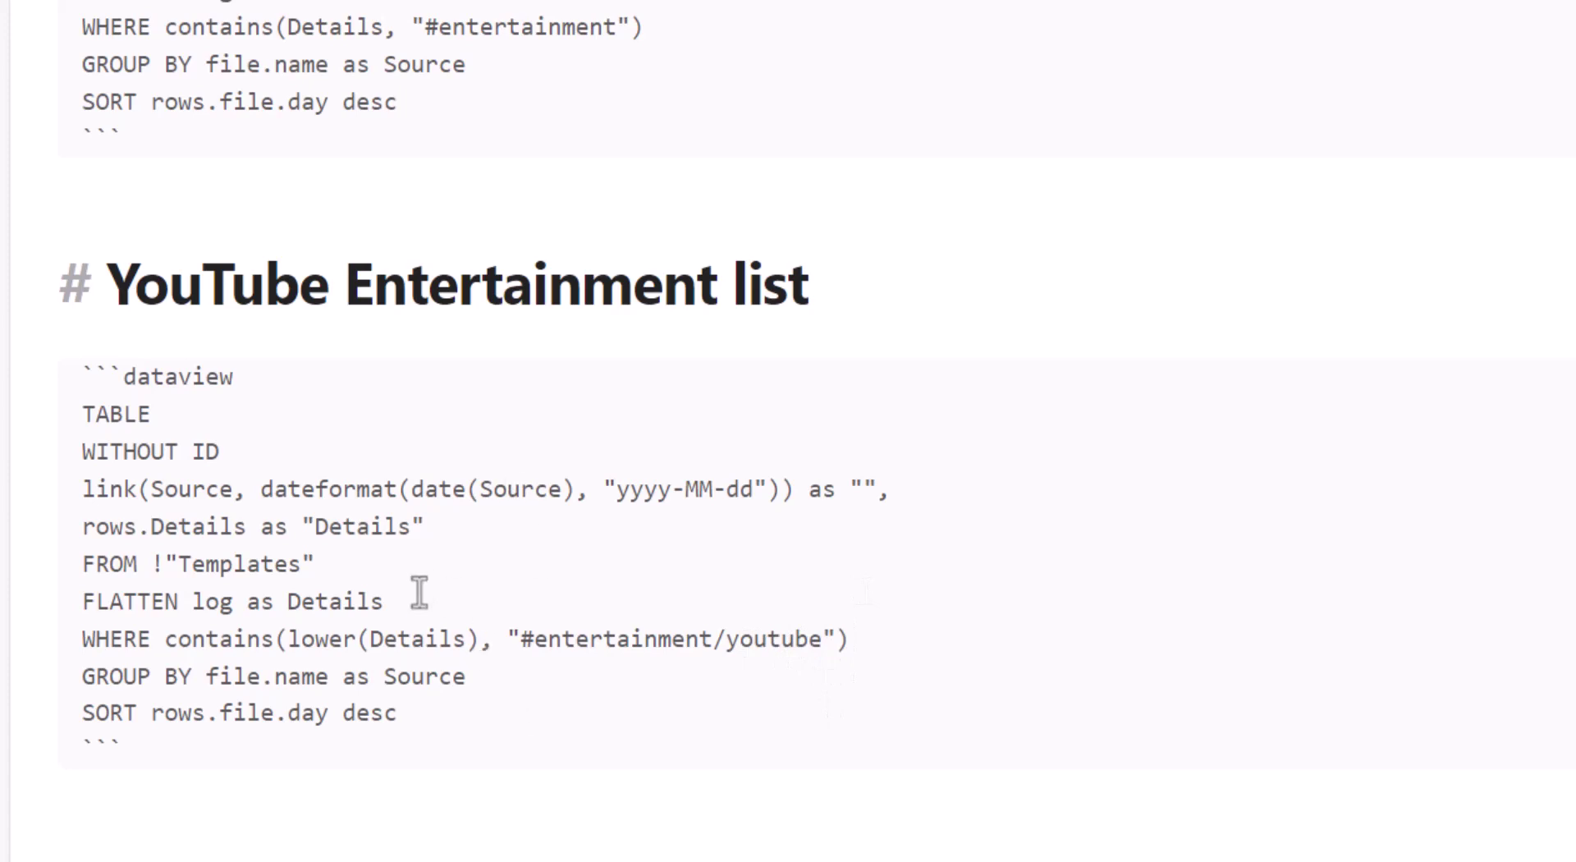
{"action": "double_click", "coordinate": [406, 640]}
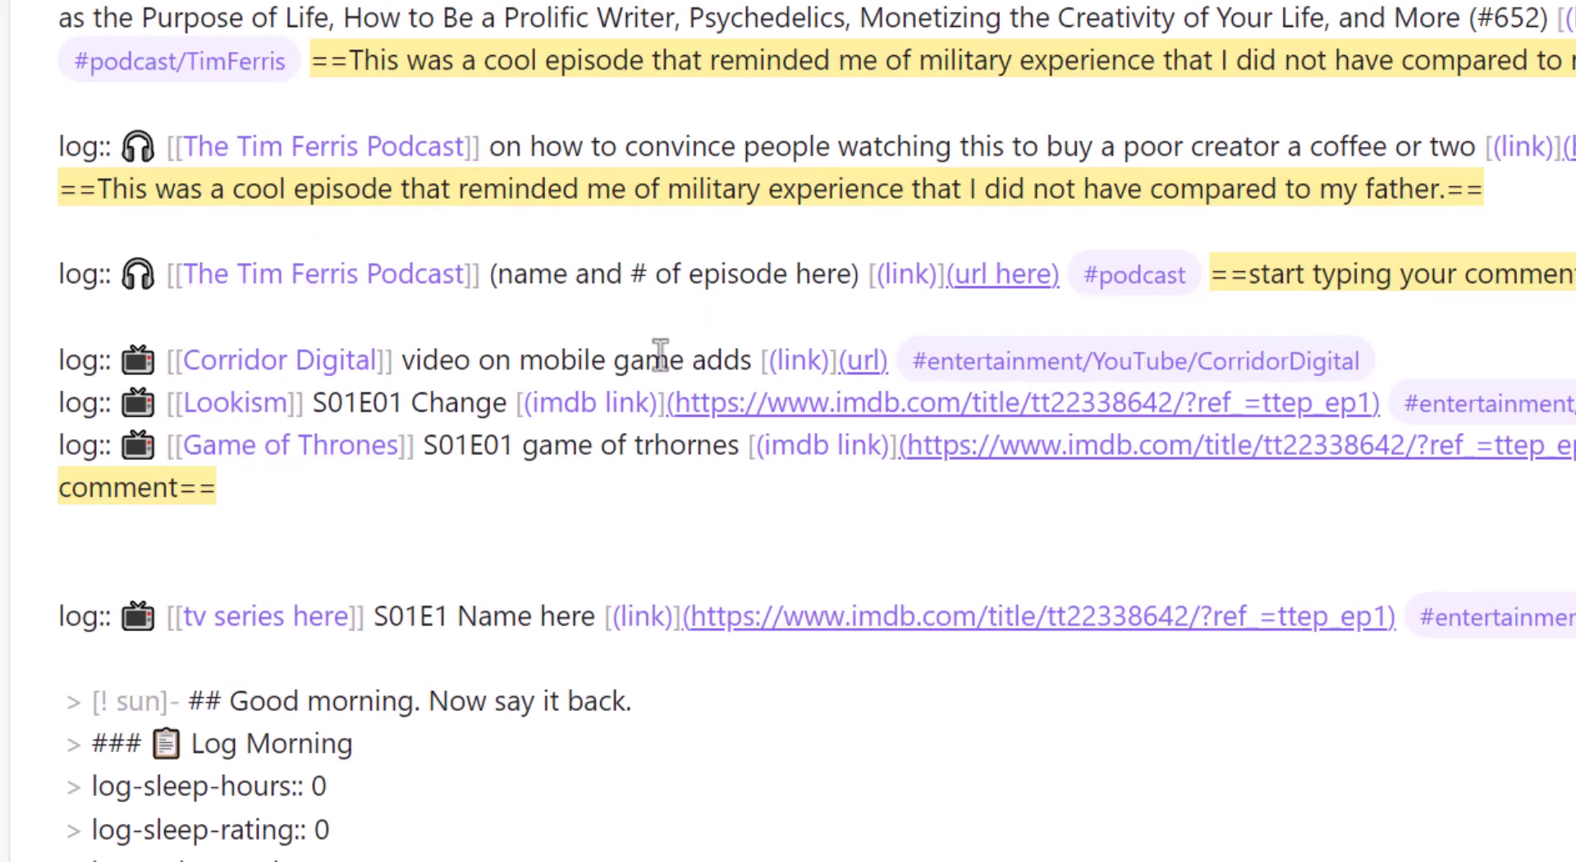
{"action": "left_click_drag", "start_coordinate": [125, 361], "coordinate": [1392, 363]}
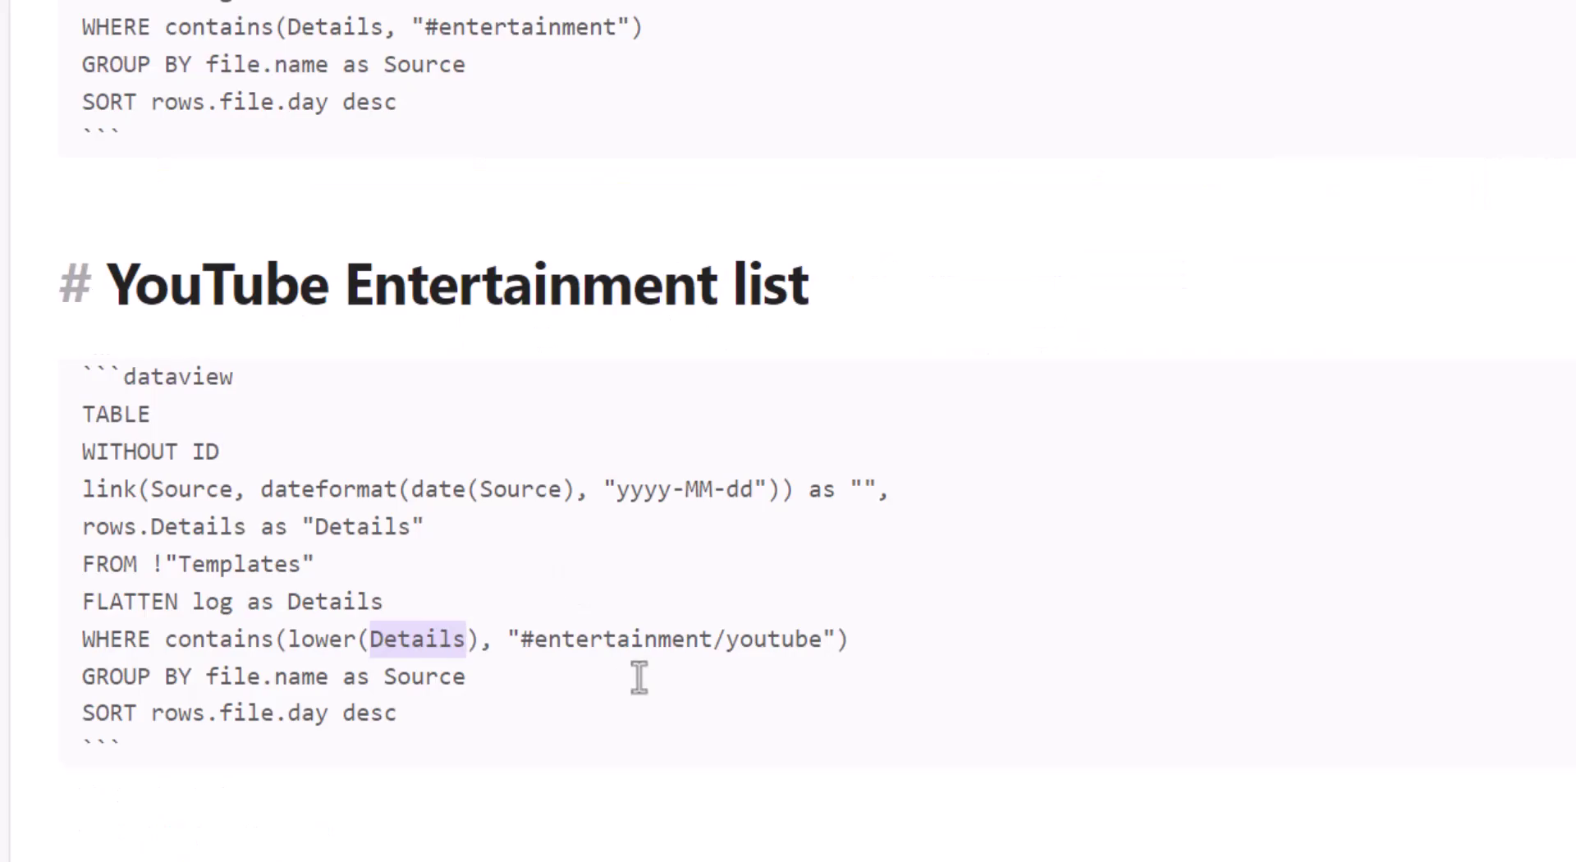
{"action": "key", "text": "ctrl+e"}
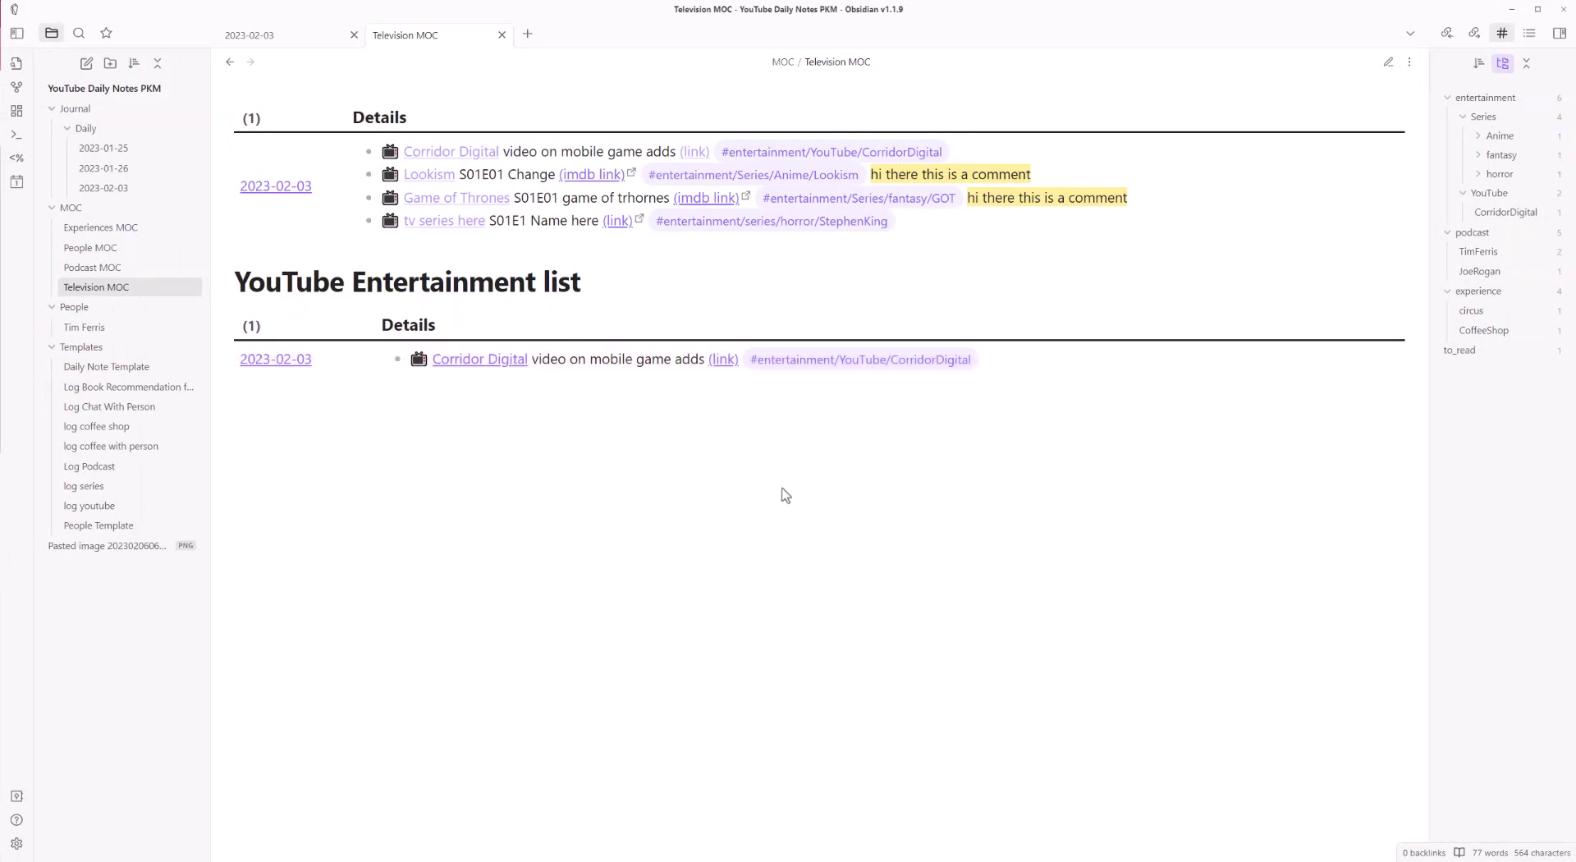
Separate the Corridor Digital, Lookism and Game of Thrones log entries in the 2023-02-03 note with blank lines
{"action": "left_click", "coordinate": [317, 34]}
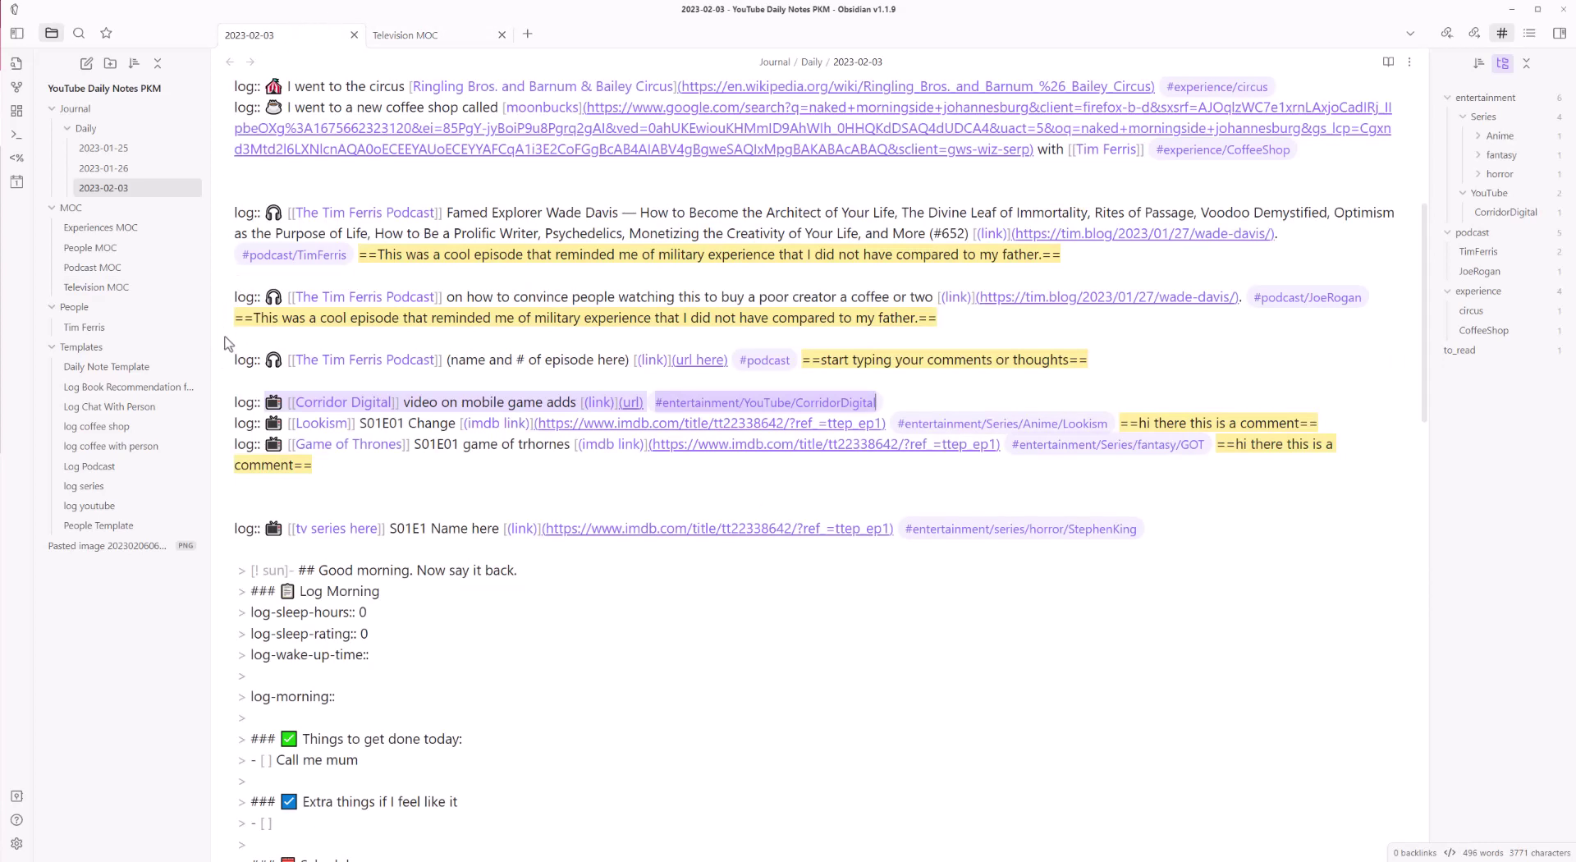
{"action": "left_click", "coordinate": [1127, 520]}
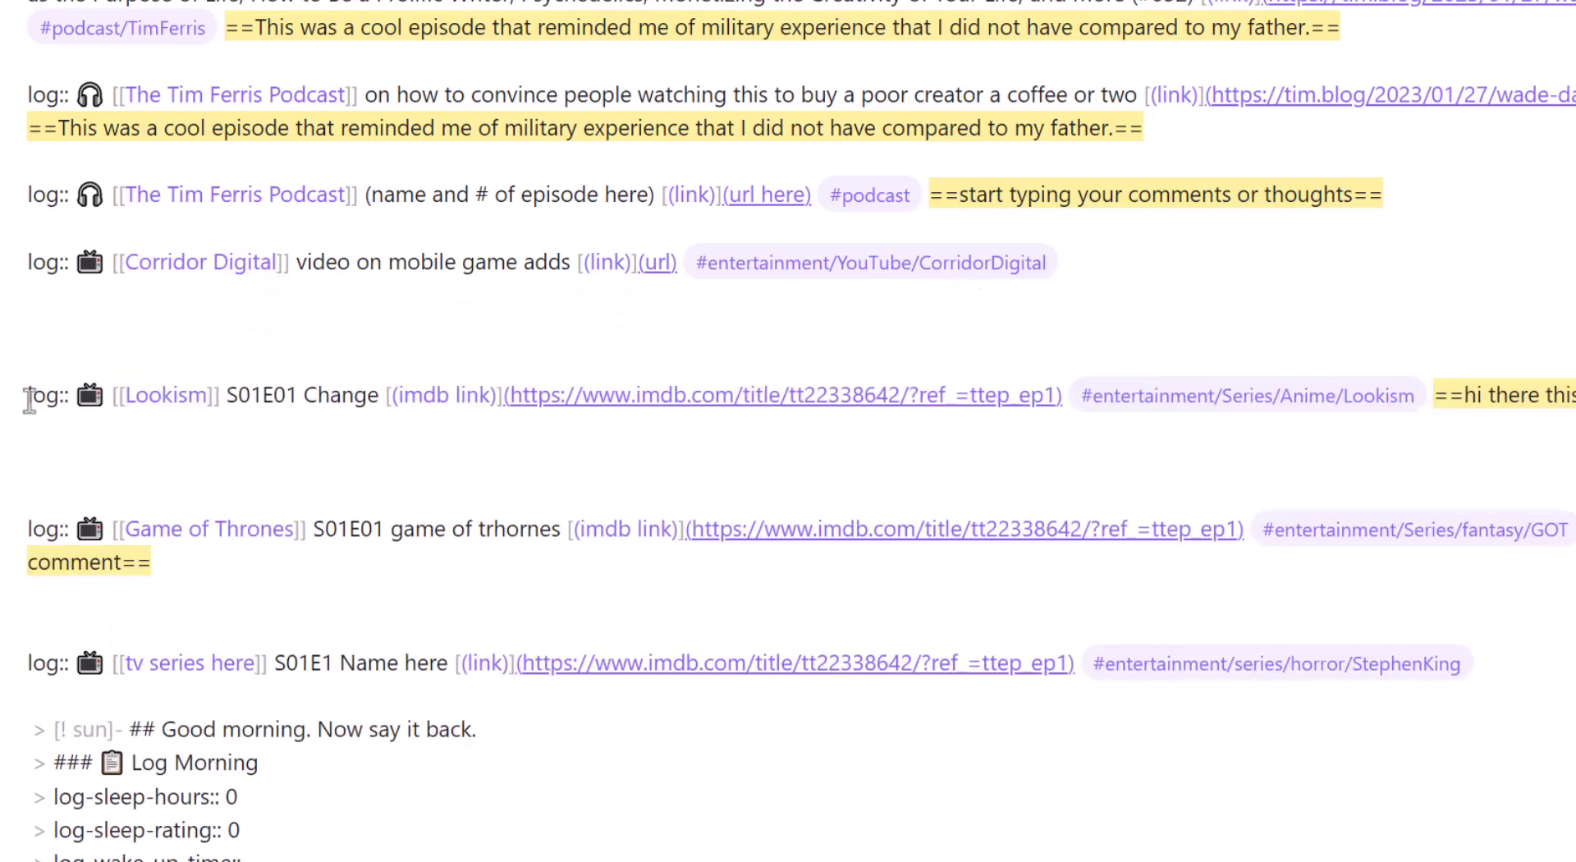
{"action": "left_click_drag", "start_coordinate": [29, 399], "coordinate": [507, 400]}
Replace the highlighted comment in the Lookism log entry with "<br> line one <br> line two <br> line 3"
{"action": "left_click_drag", "start_coordinate": [1435, 396], "coordinate": [1572, 395]}
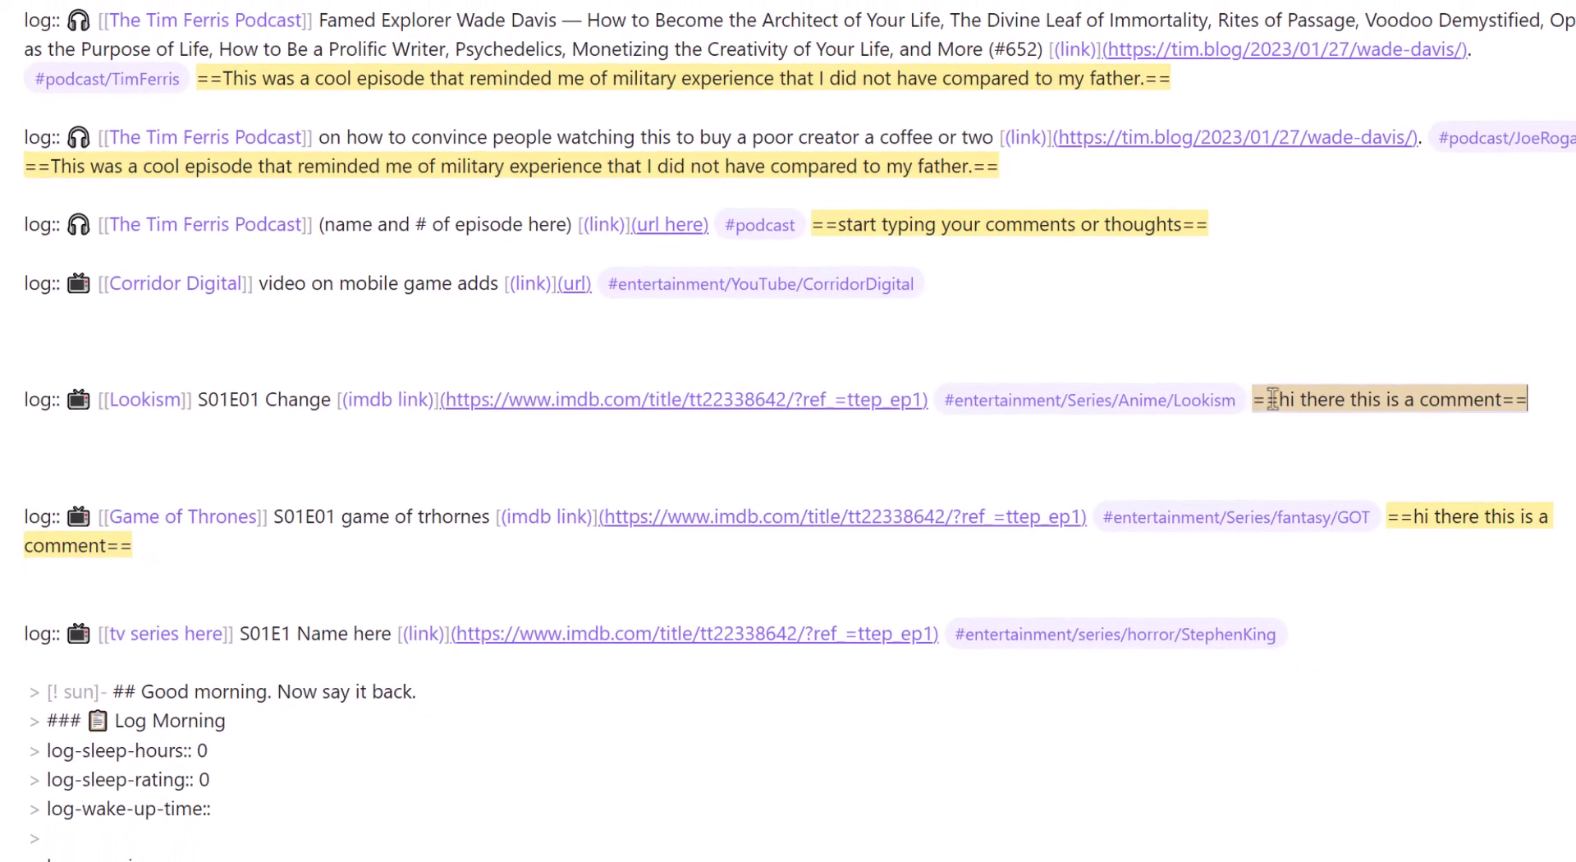
{"action": "key", "text": "BackSpace"}
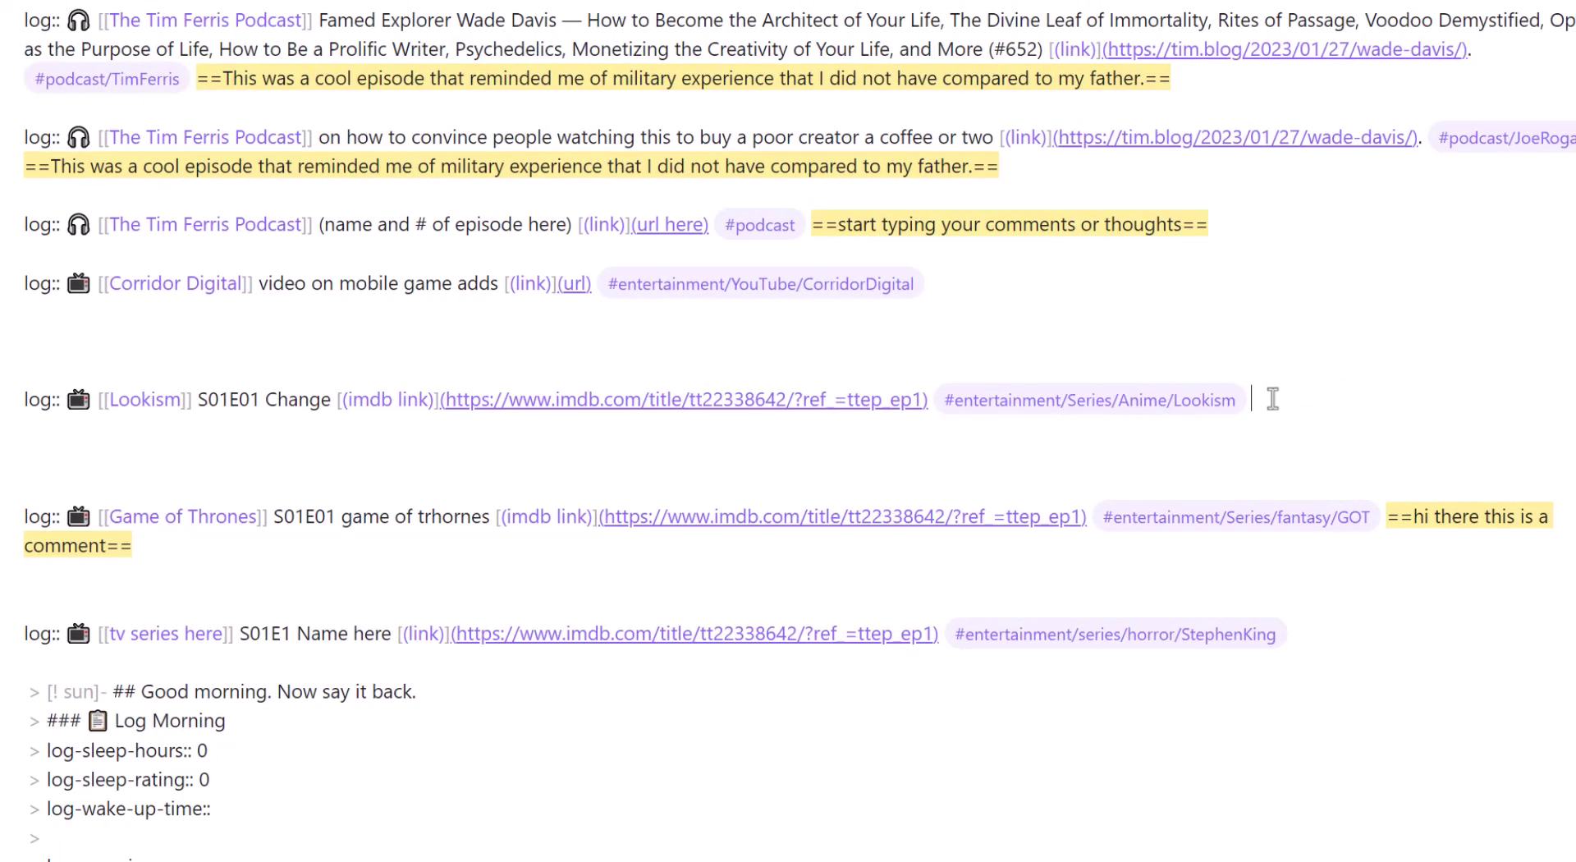
{"action": "type", "text": "<br>"}
{"action": "type", "text": "line one <br> line two"}
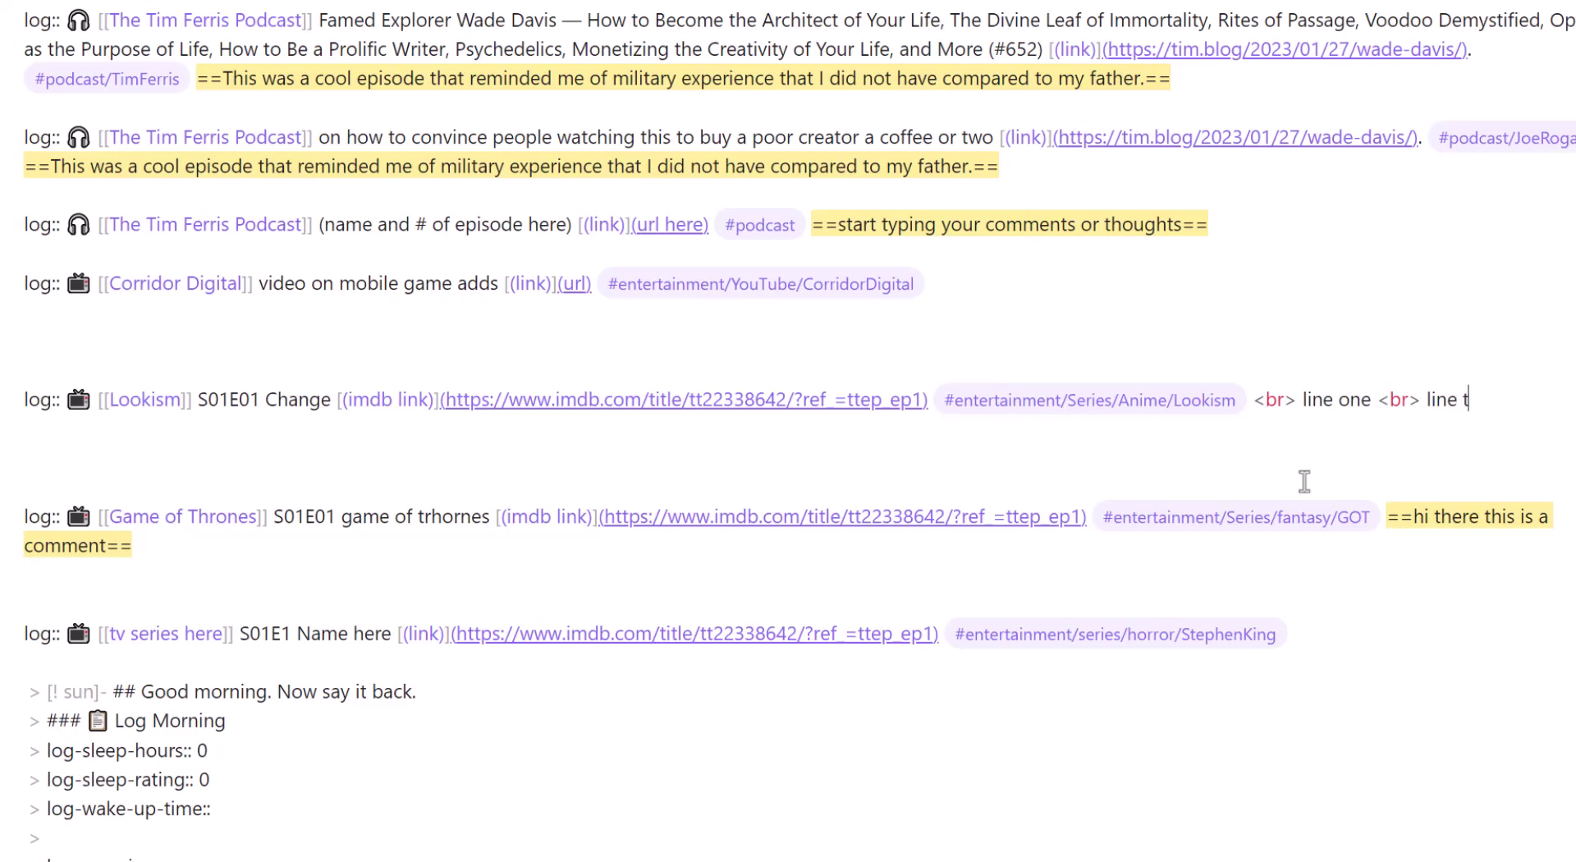
{"action": "type", "text": " <"}
{"action": "type", "text": "br> l"}
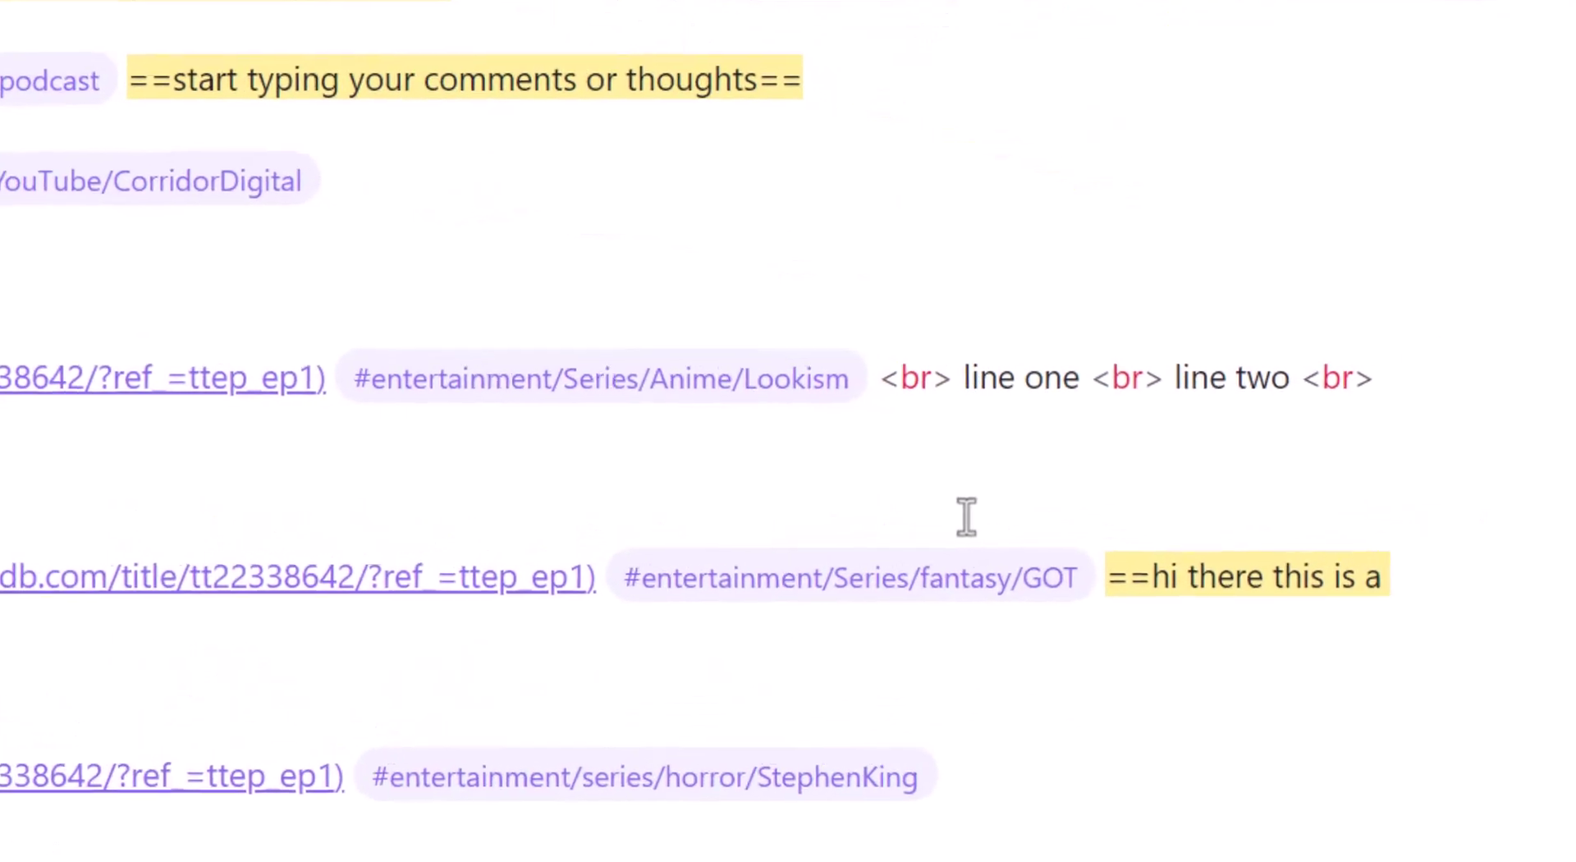
{"action": "type", "text": "ine 3"}
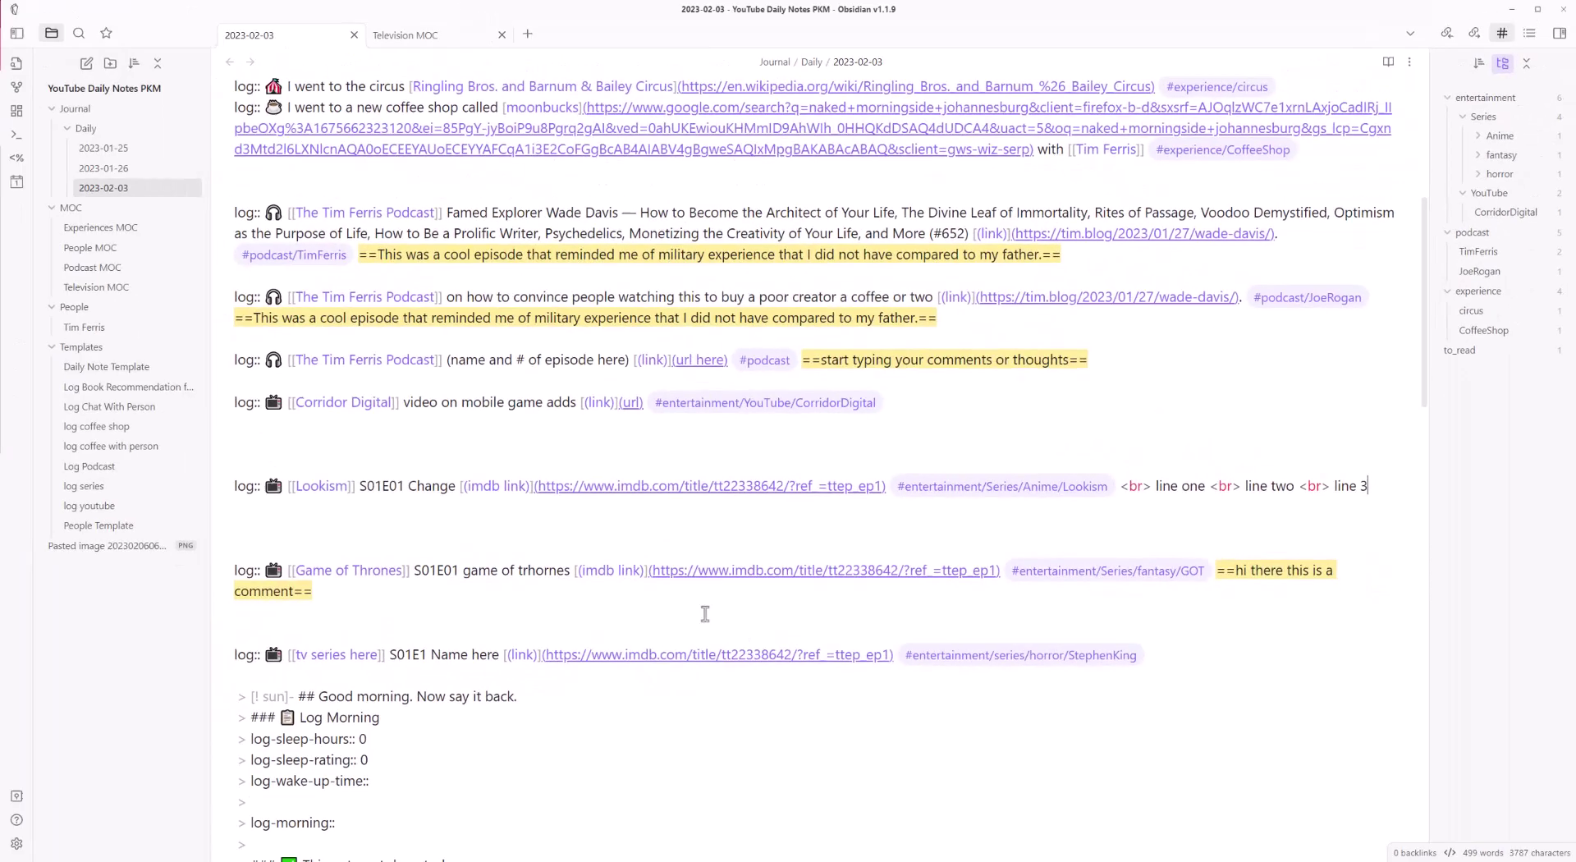
Show the 2023-02-03 note in reading view and examine the Lookism entry's comment lines and the Game of Thrones link
{"action": "key", "text": "ctrl+e"}
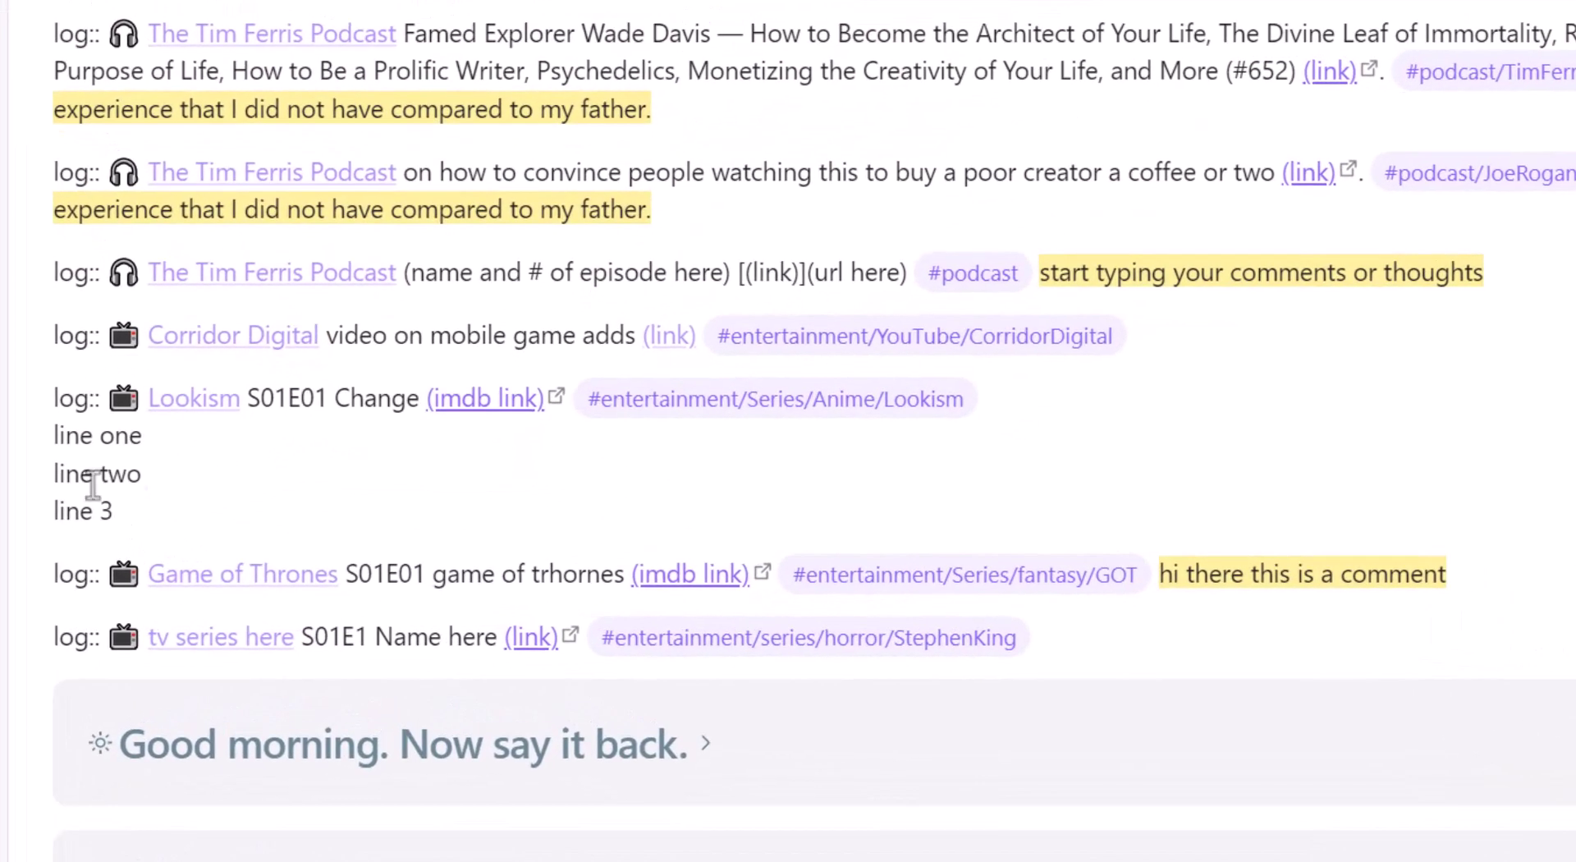
{"action": "left_click_drag", "start_coordinate": [263, 565], "coordinate": [228, 523]}
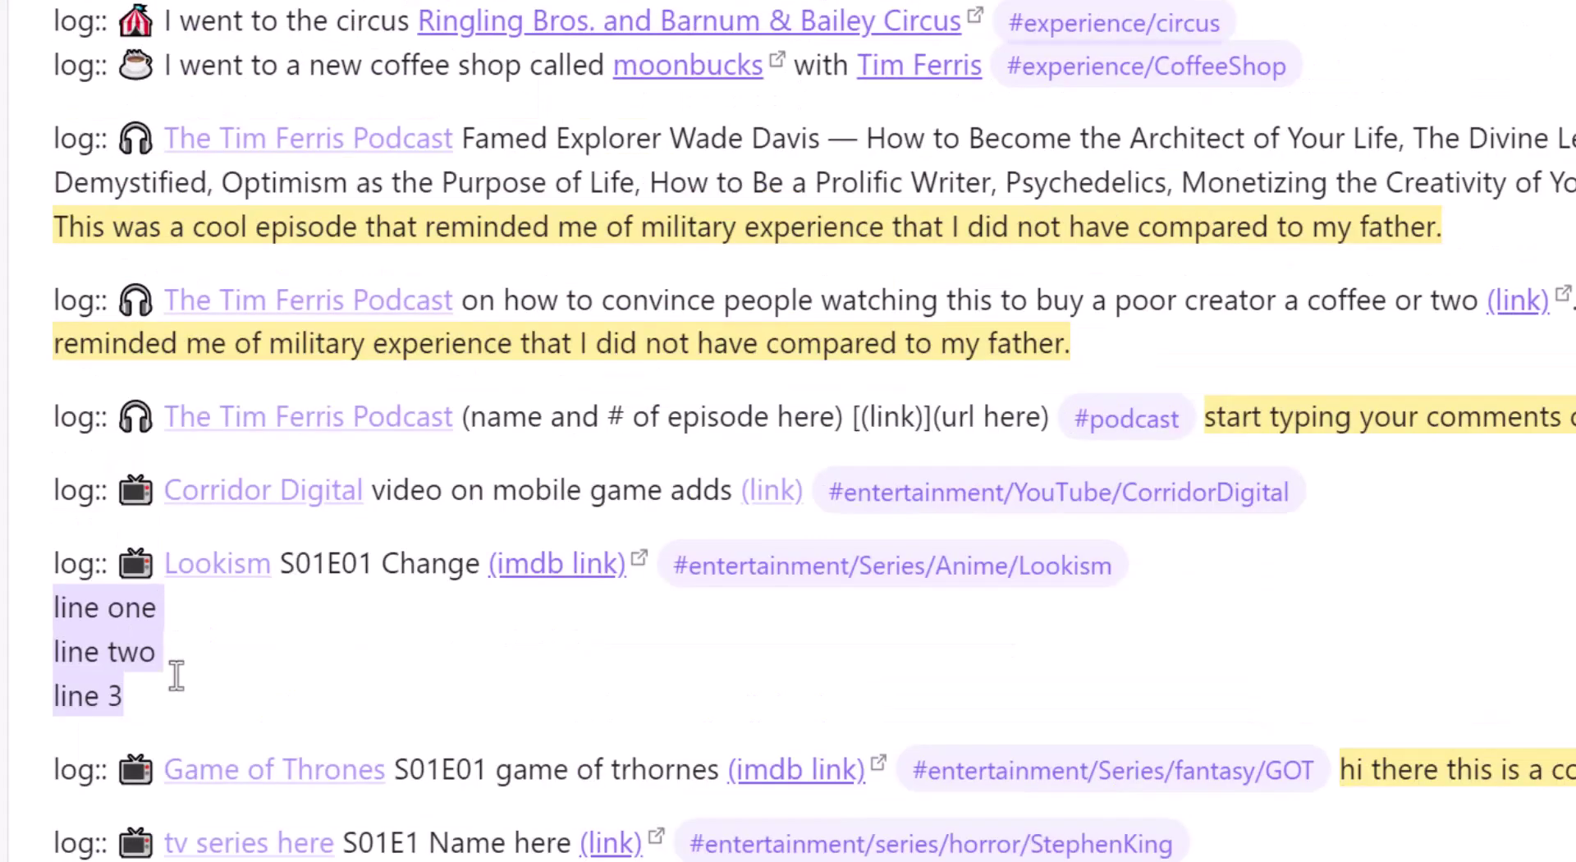
{"action": "scroll", "coordinate": [990, 525], "scroll_direction": "down", "scroll_amount": 1}
{"action": "left_click", "coordinate": [112, 527]}
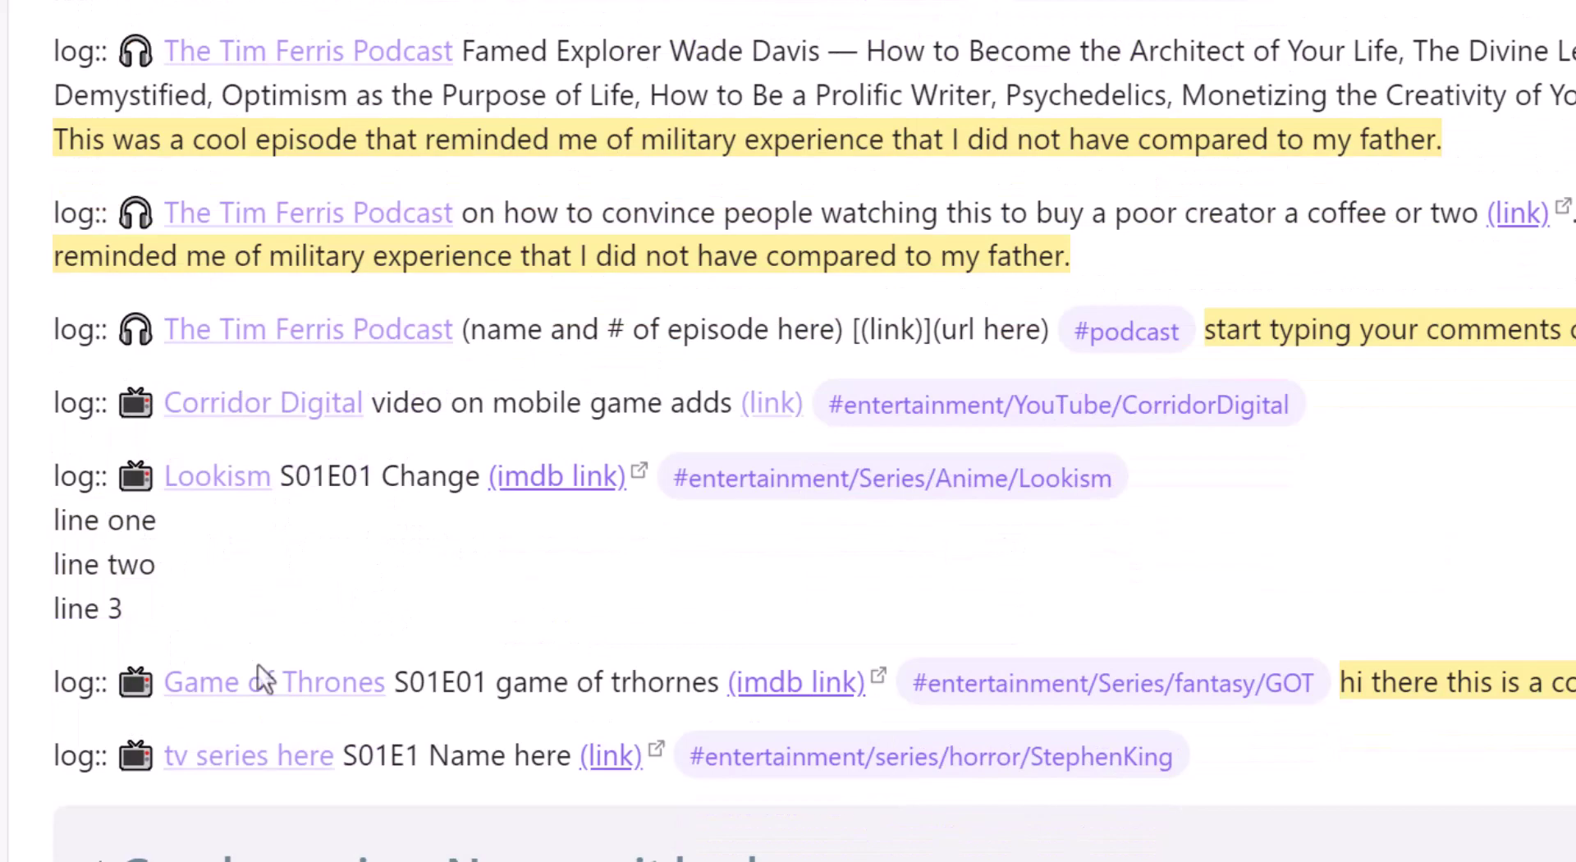
{"action": "mouse_move", "coordinate": [258, 664]}
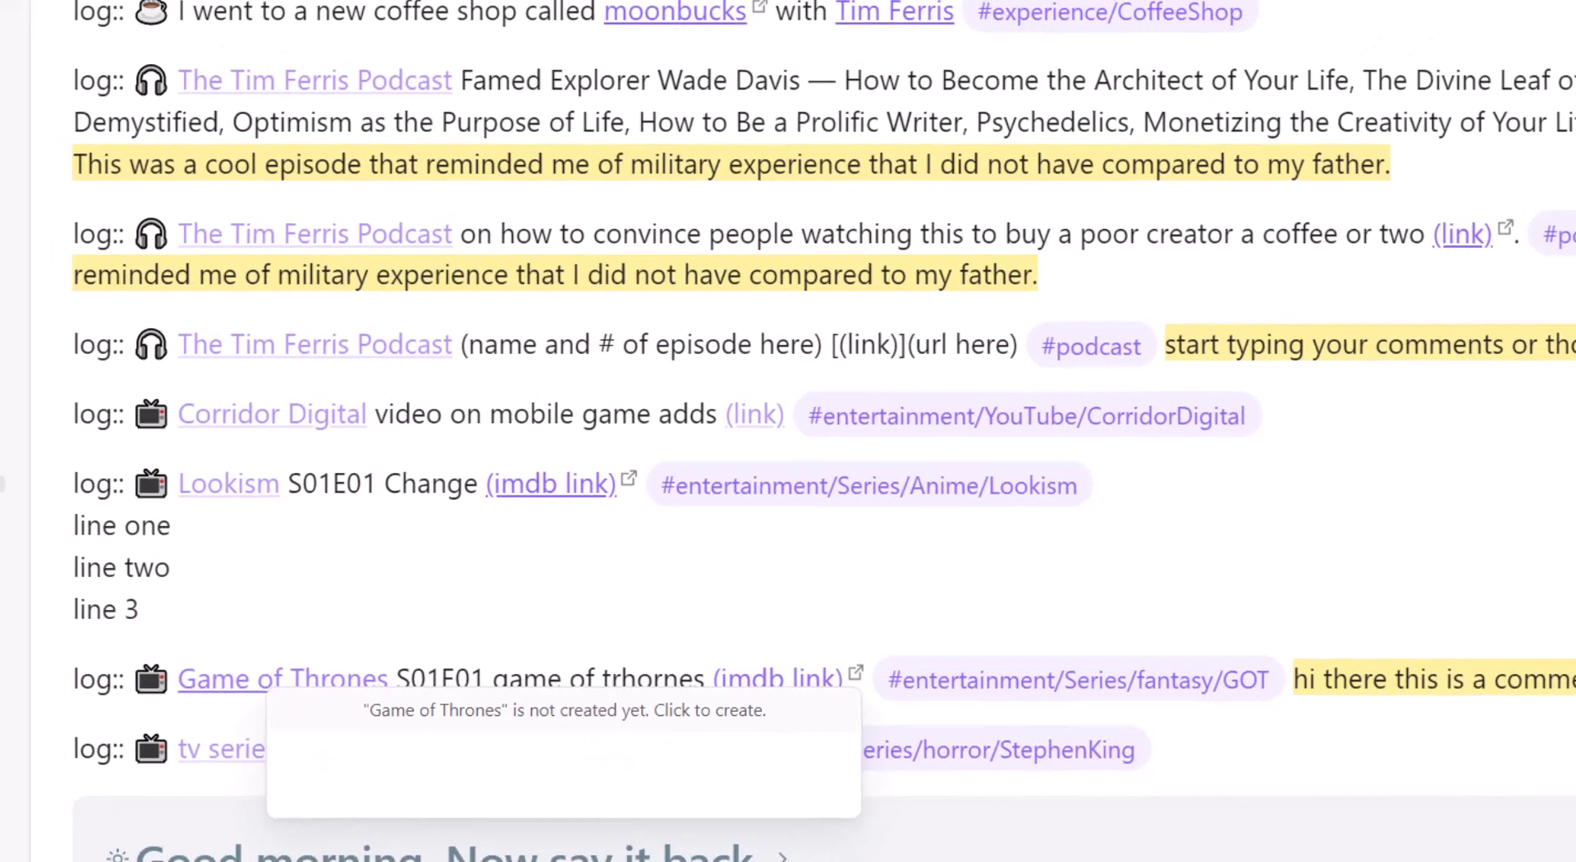
Prefix "line one", "line two" and "line 3" in the Lookism log entry with dashes and preview the 2023-02-03 note in reading view
{"action": "key", "text": "ctrl+e"}
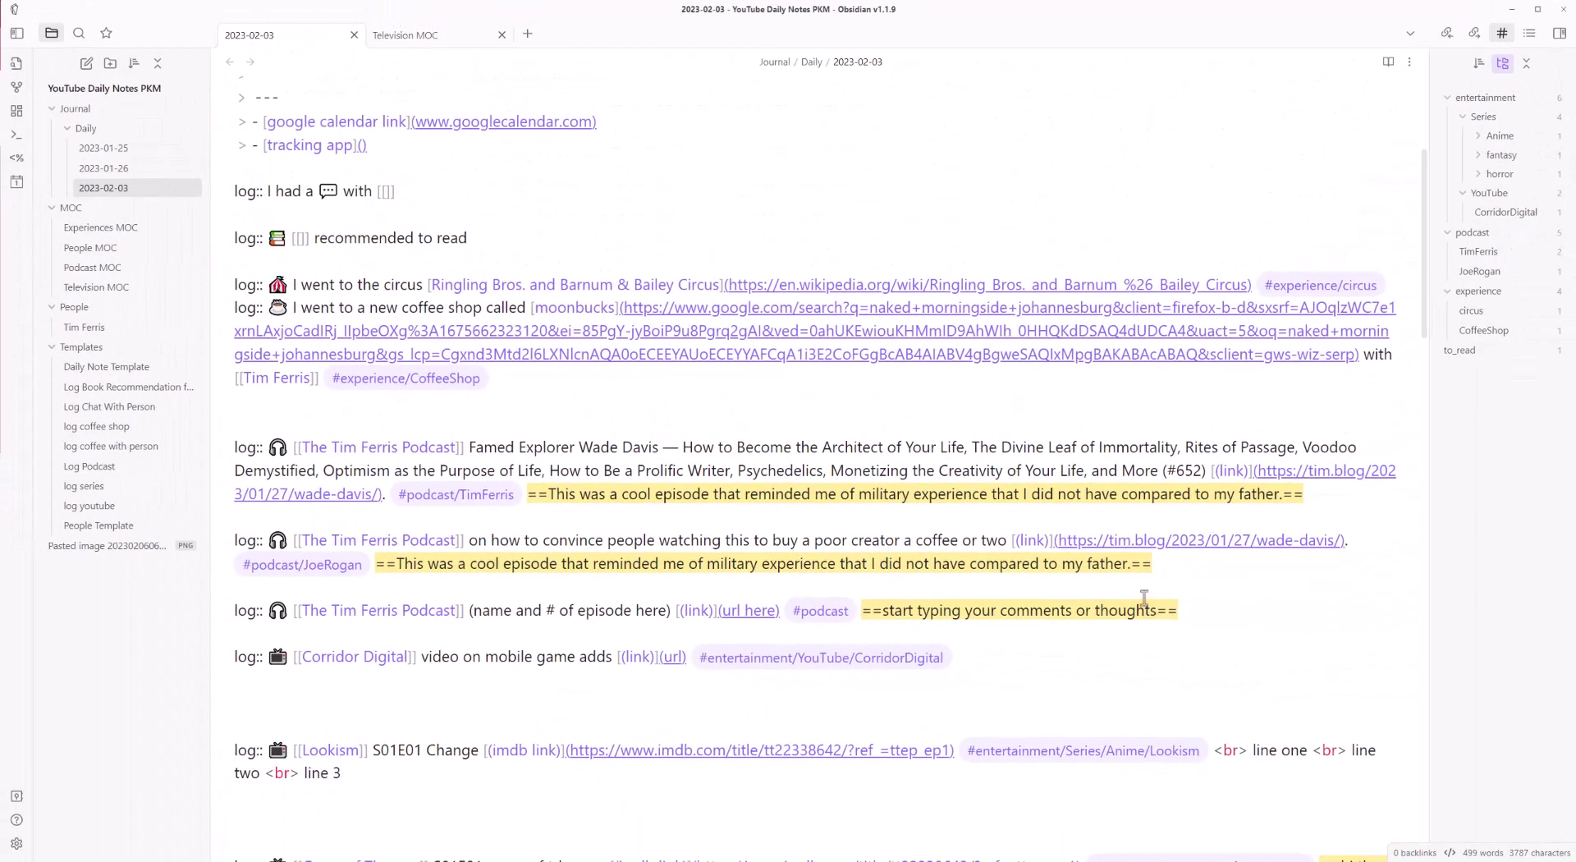
{"action": "left_click", "coordinate": [1254, 750]}
{"action": "type", "text": "-"}
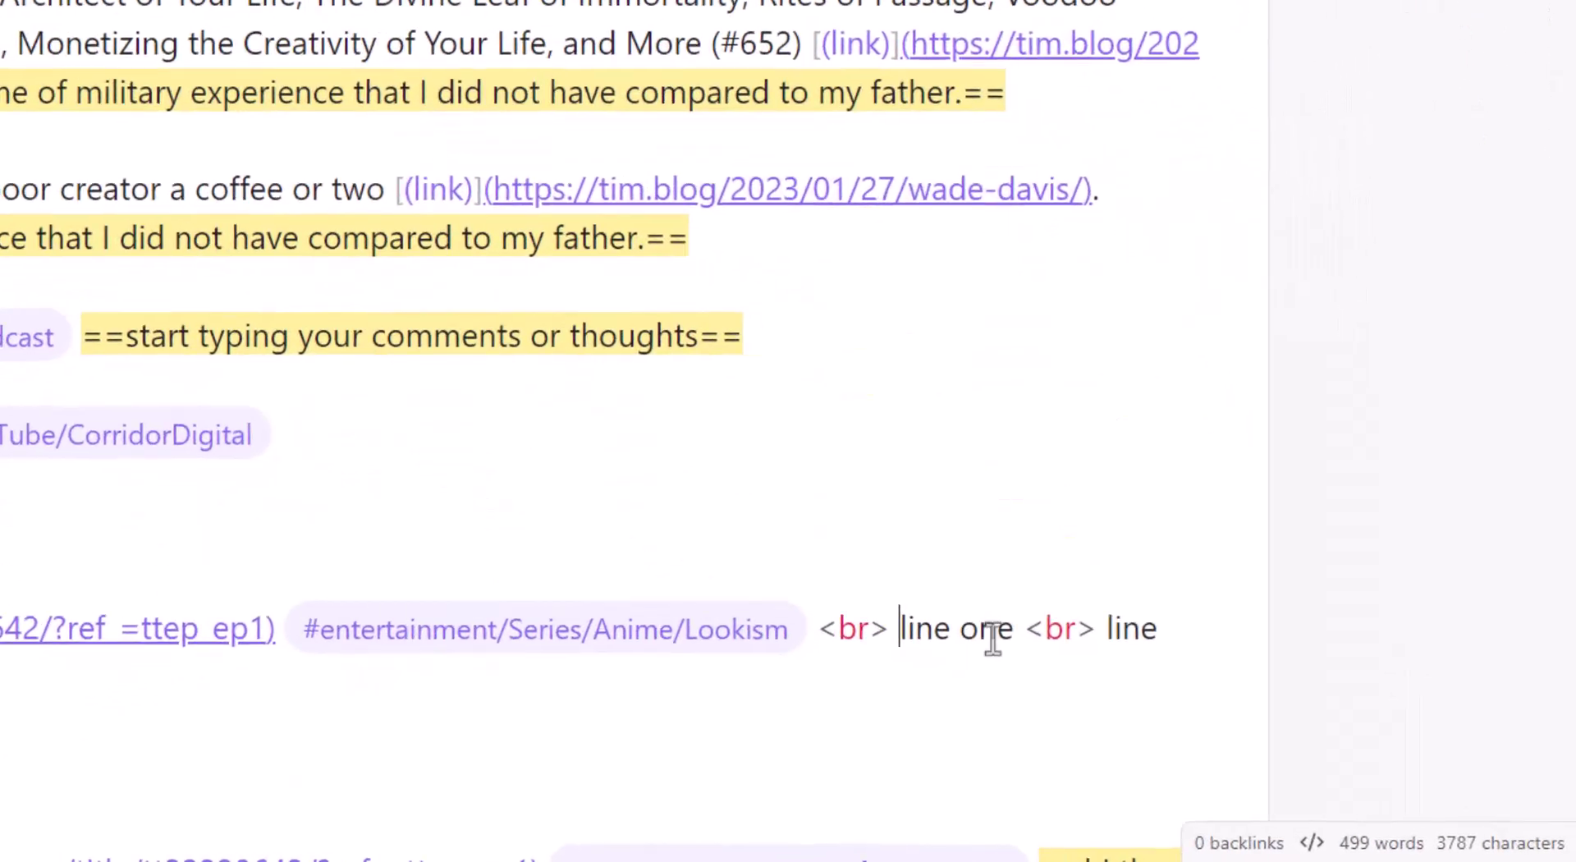
{"action": "left_click", "coordinate": [1118, 627]}
{"action": "type", "text": "-"}
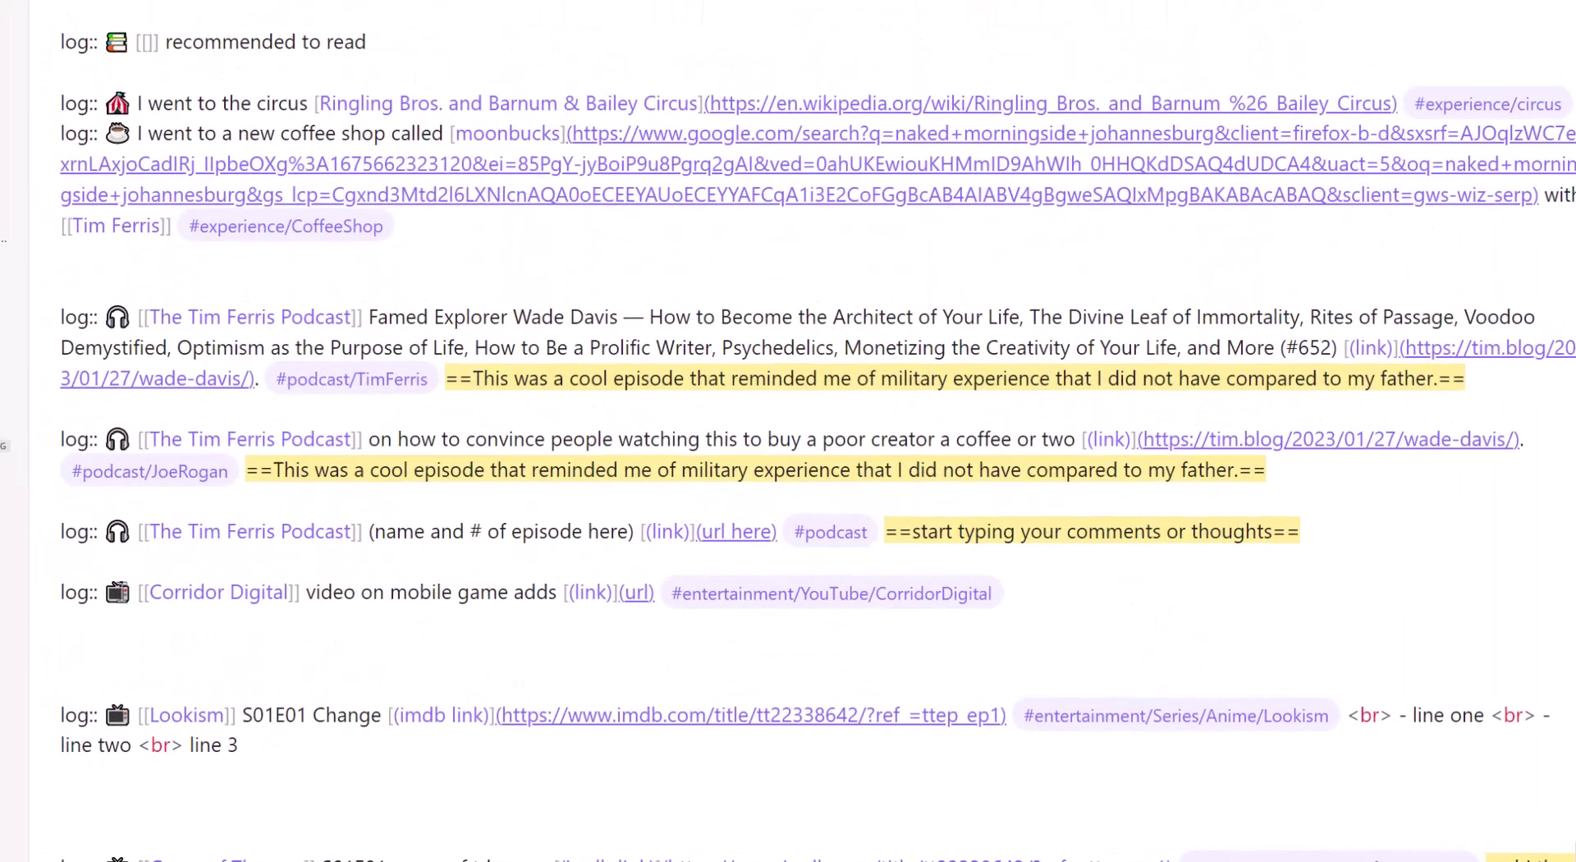
{"action": "left_click", "coordinate": [188, 745]}
{"action": "type", "text": "-"}
{"action": "key", "text": "ctrl+e"}
{"action": "triple_click", "coordinate": [74, 520]}
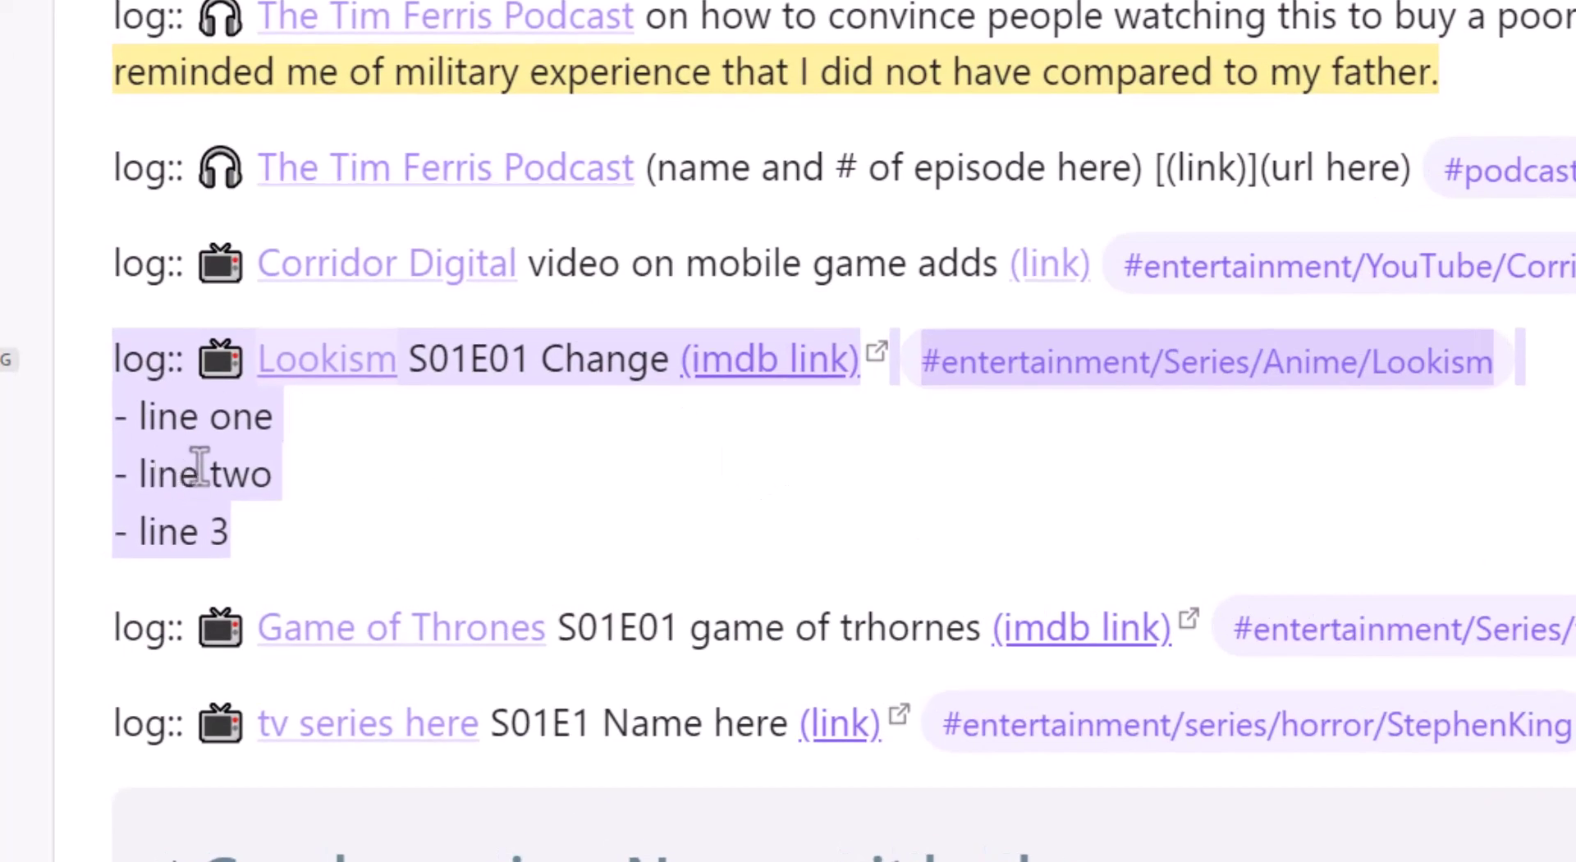
Try a second "<br>" before "- line one" in the Lookism log entry and preview the note in reading view
{"action": "key", "text": "ctrl+e"}
{"action": "left_click", "coordinate": [1251, 750]}
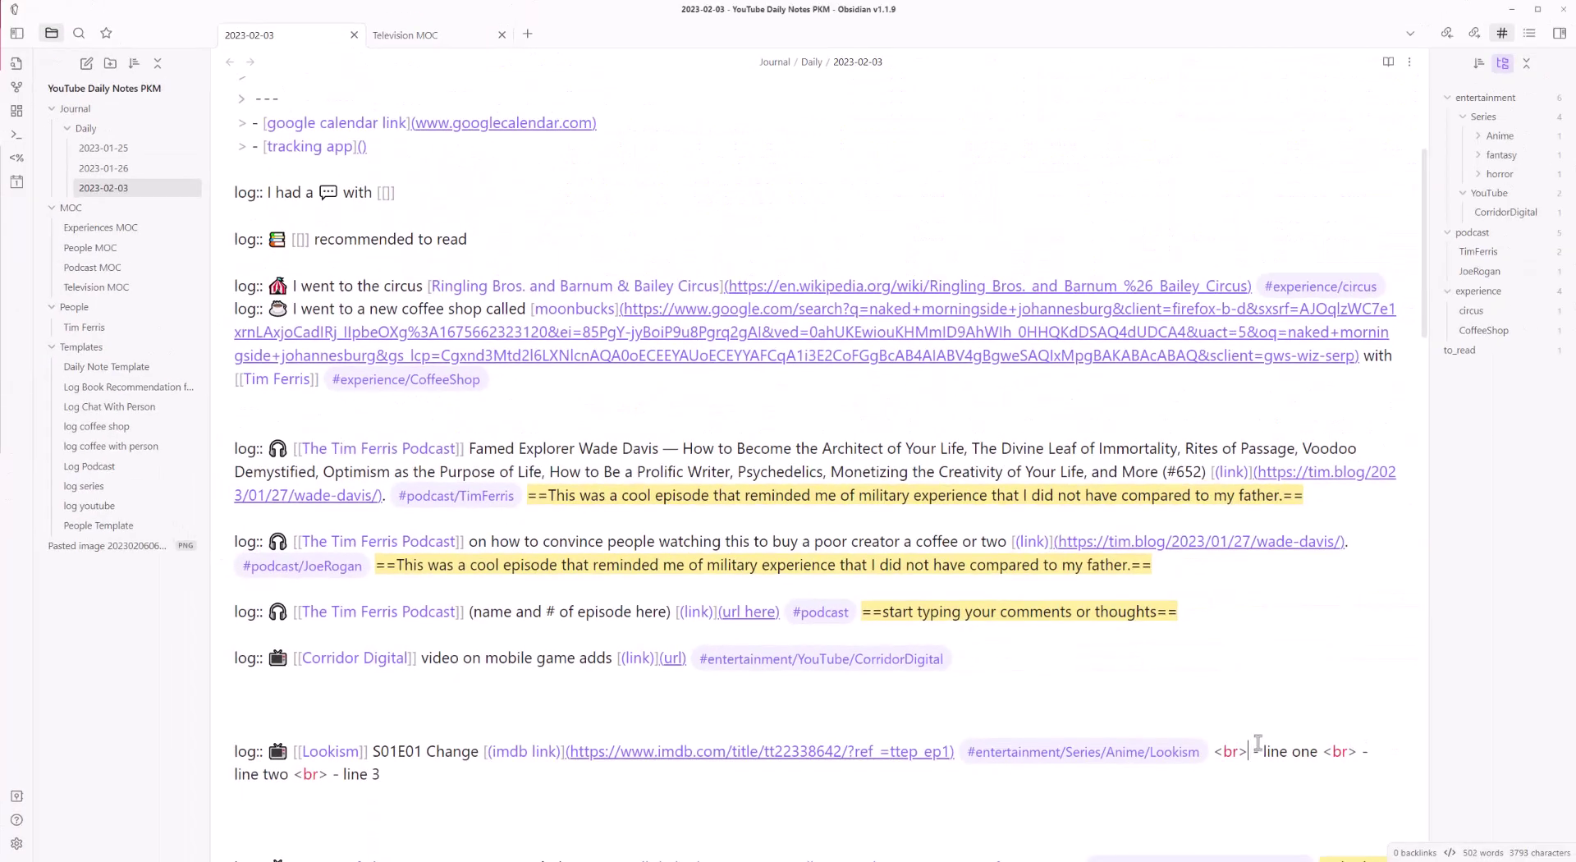
{"action": "type", "text": "<br"}
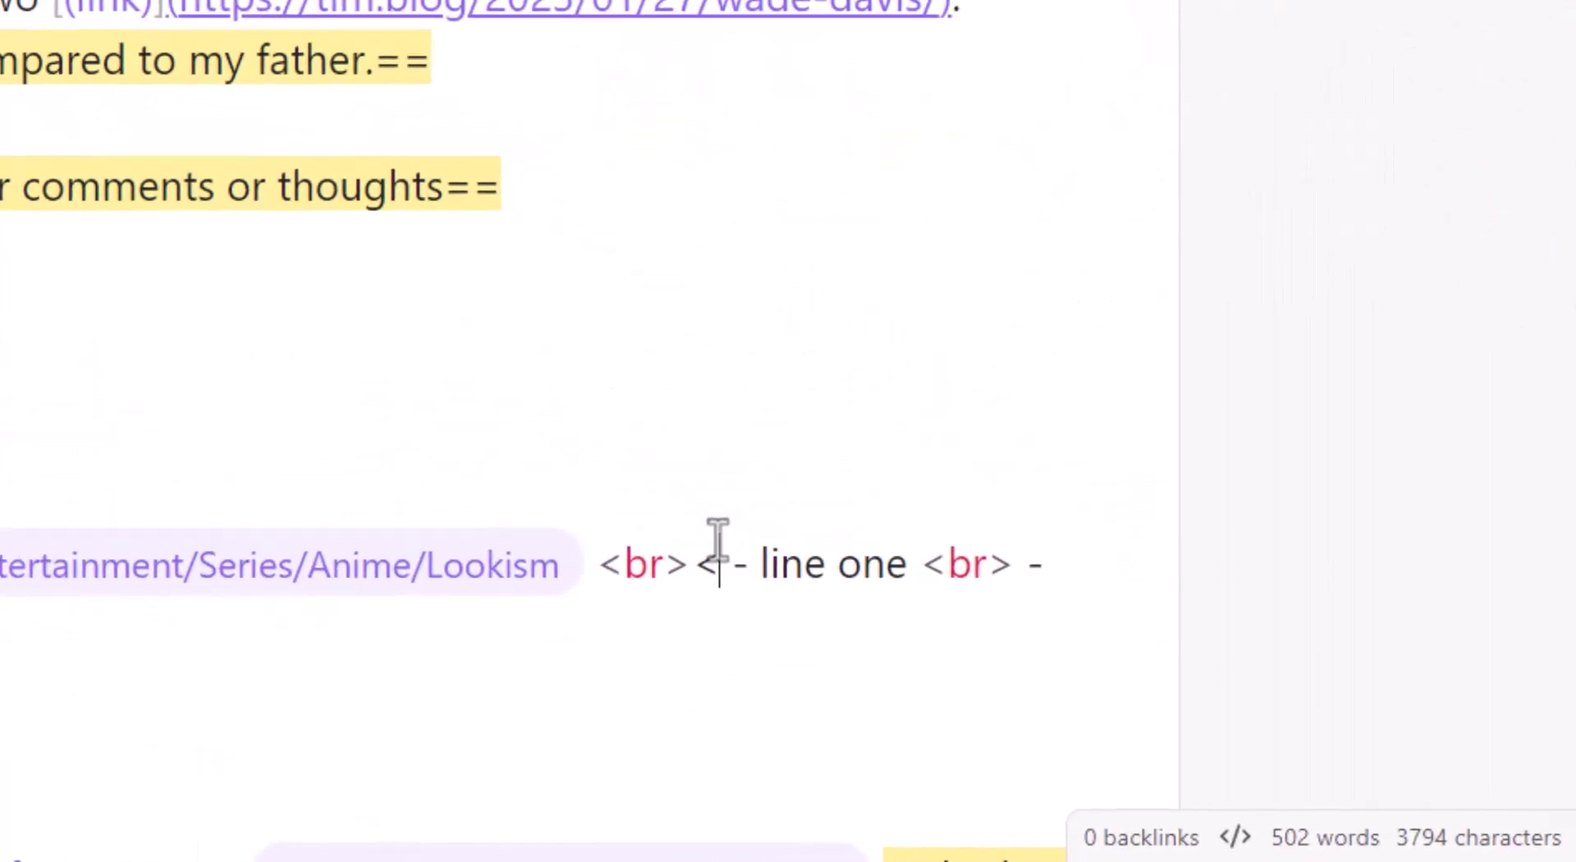
{"action": "type", "text": ">"}
{"action": "key", "text": "ctrl+e"}
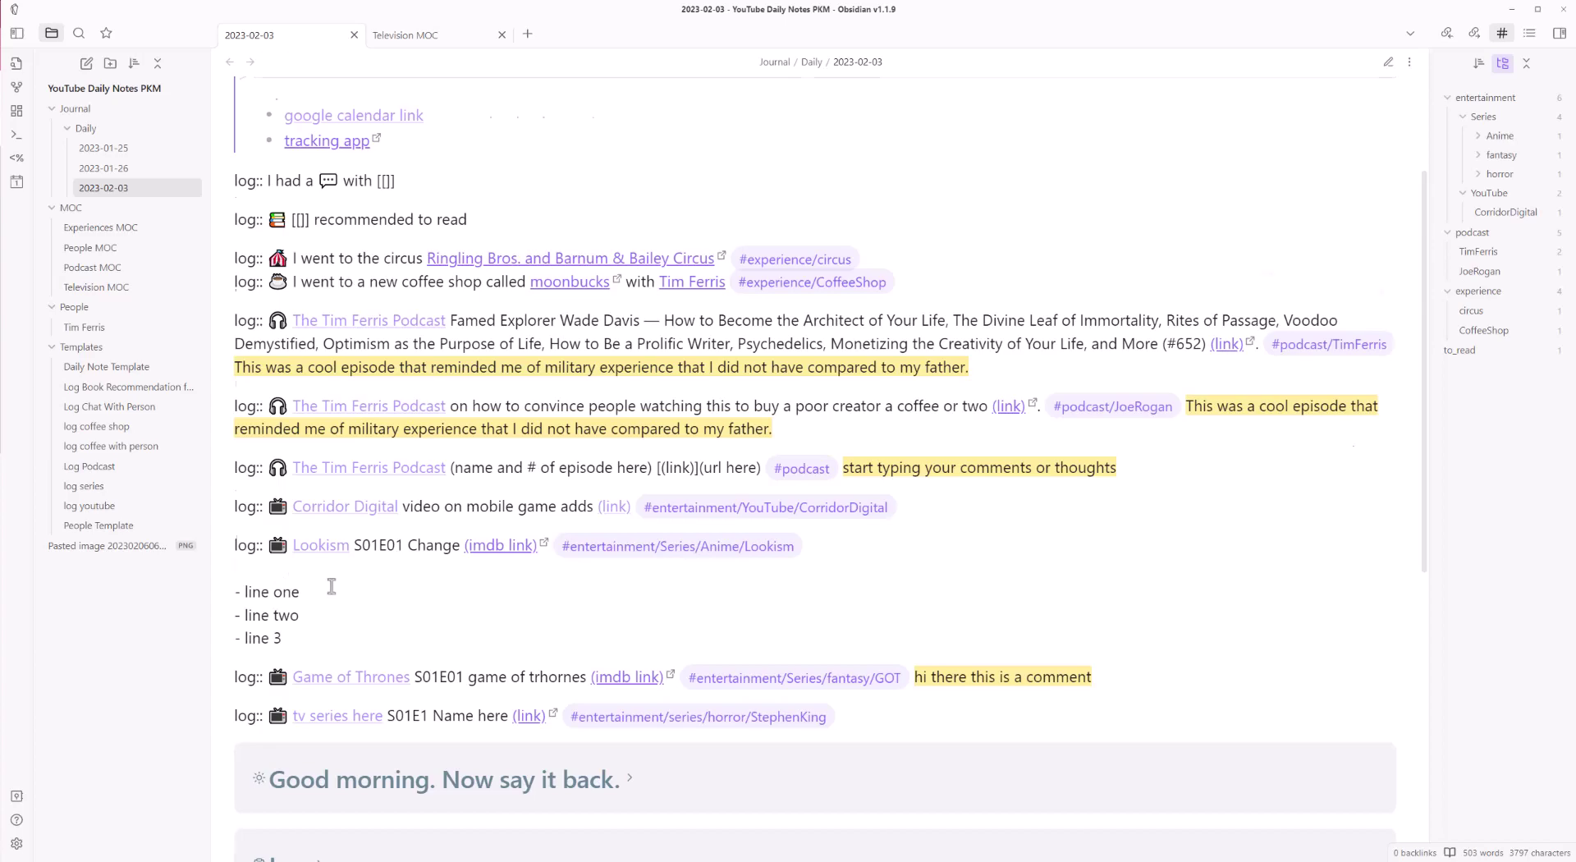
Return to editing the note and remove the extra "<br>" before "- line one" in the Lookism log entry
{"action": "key", "text": "ctrl+e"}
{"action": "key", "text": "BackSpace"}
{"action": "key", "text": "BackSpace"}
{"action": "key", "text": "BackSpace"}
{"action": "key", "text": "BackSpace"}
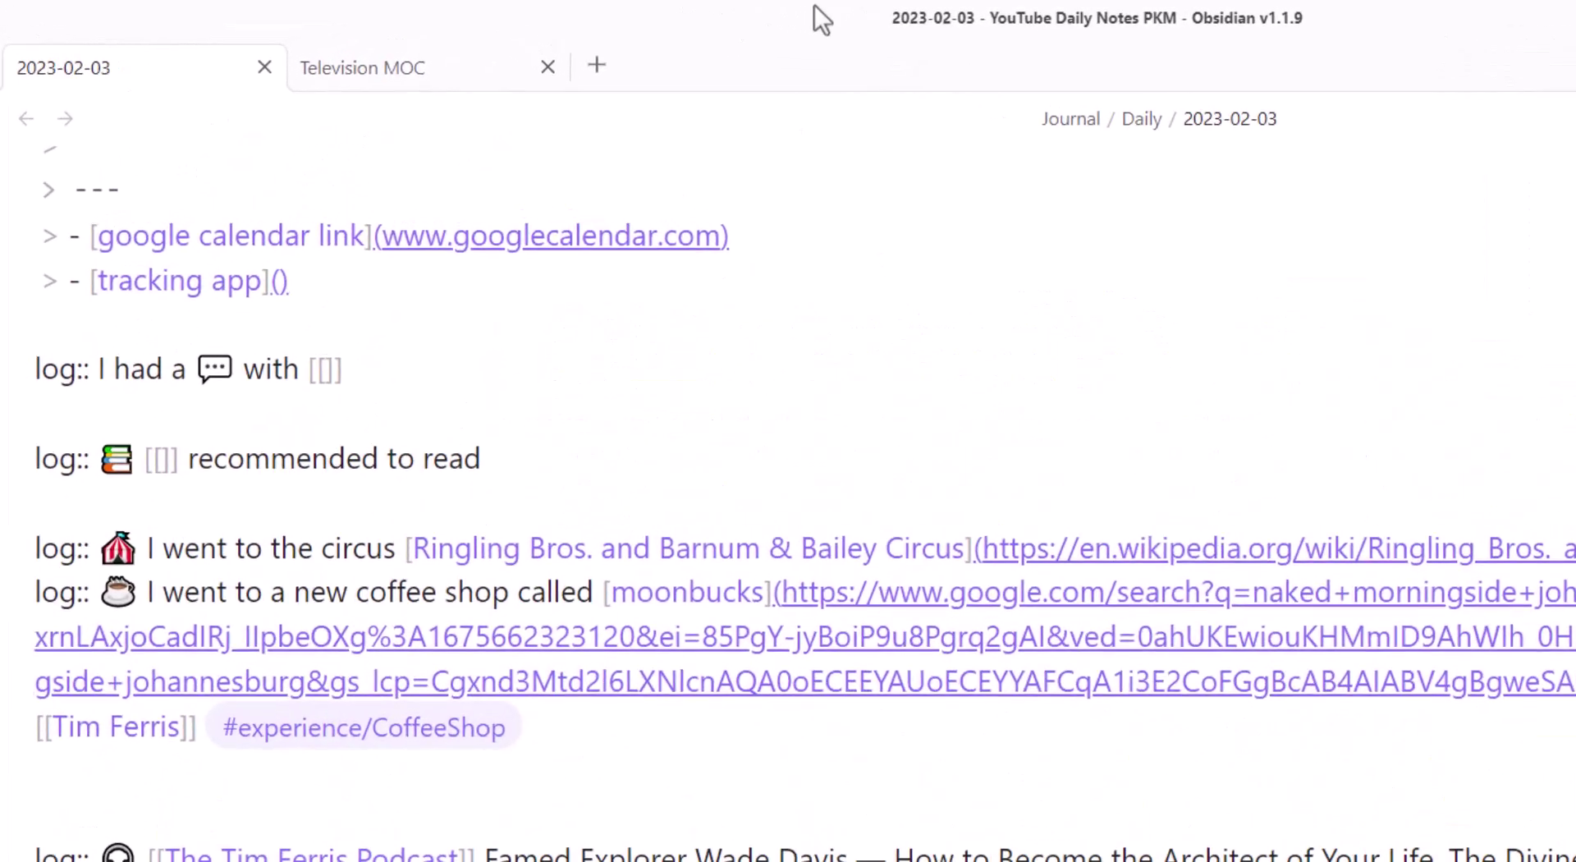
Show the Television MOC and highlight the Lookism entry with its dashed comment lines in the series list
{"action": "left_click", "coordinate": [369, 69]}
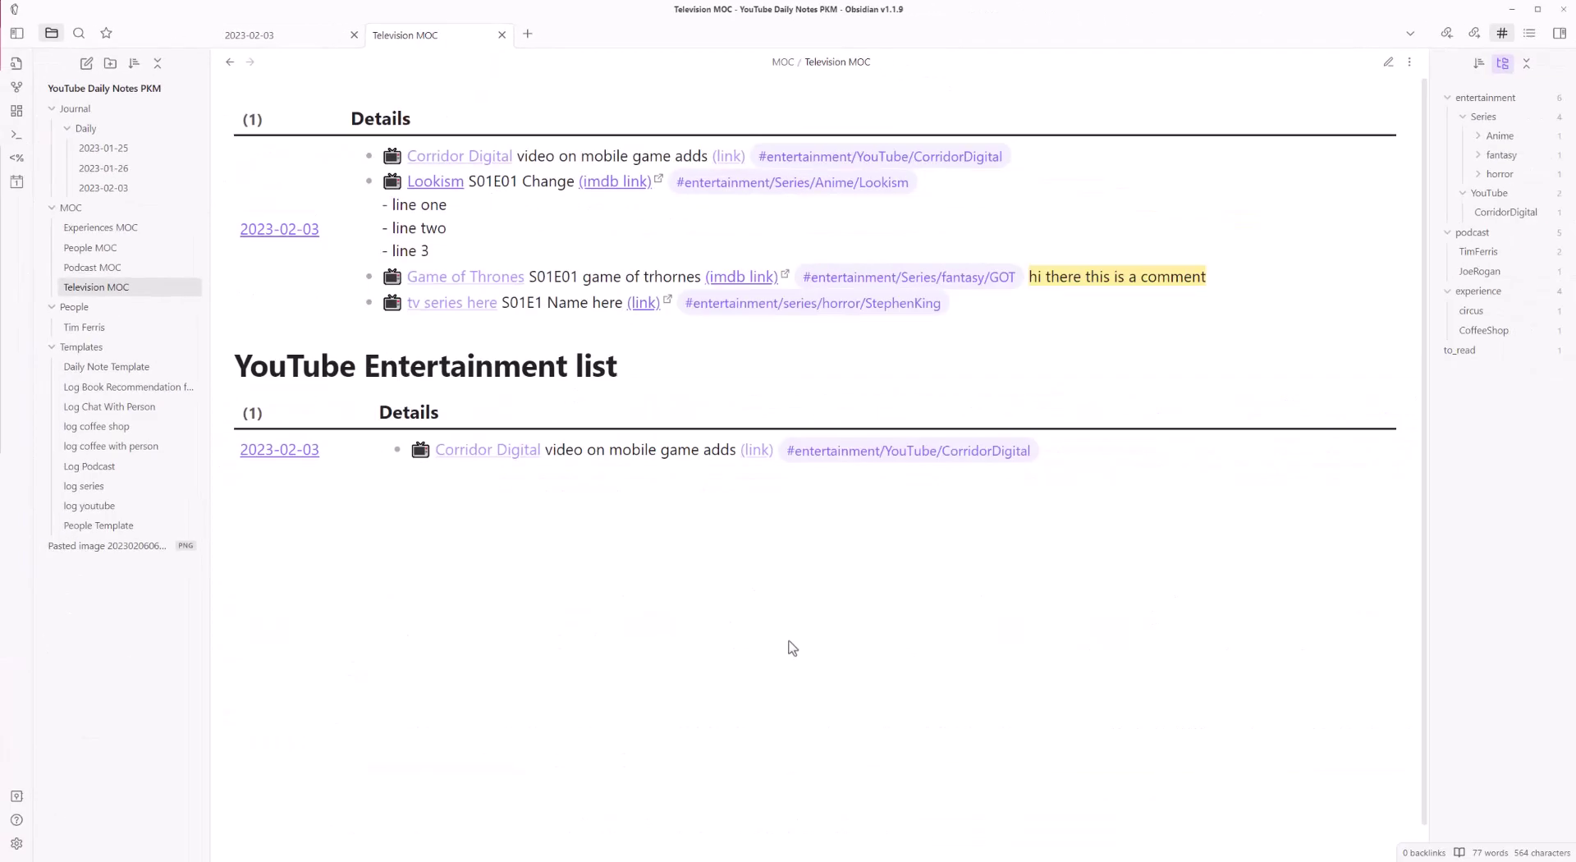
{"action": "left_click_drag", "start_coordinate": [426, 253], "coordinate": [366, 183]}
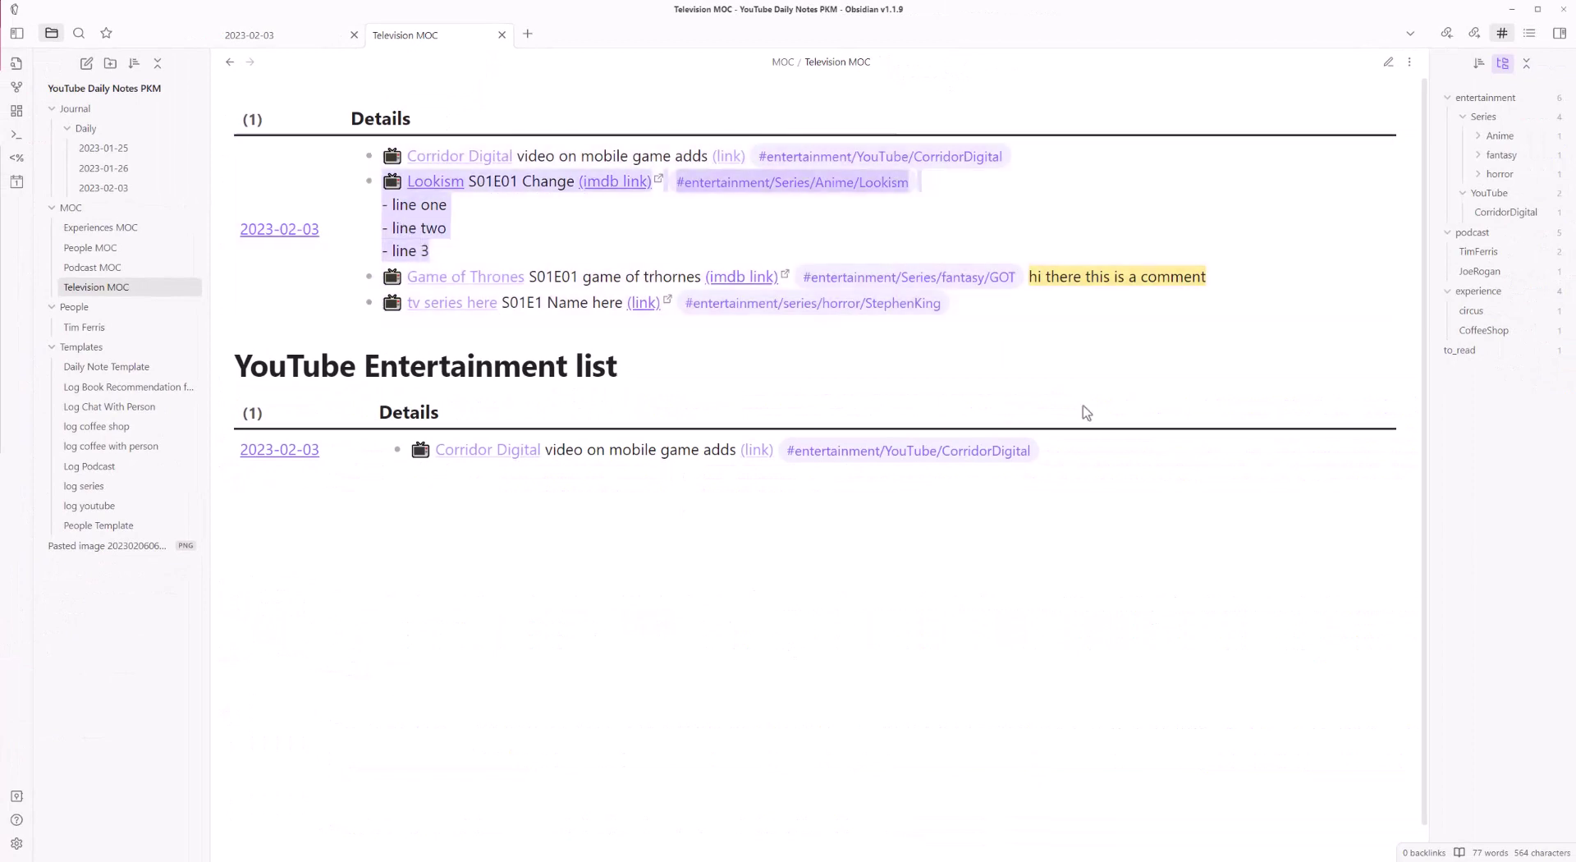